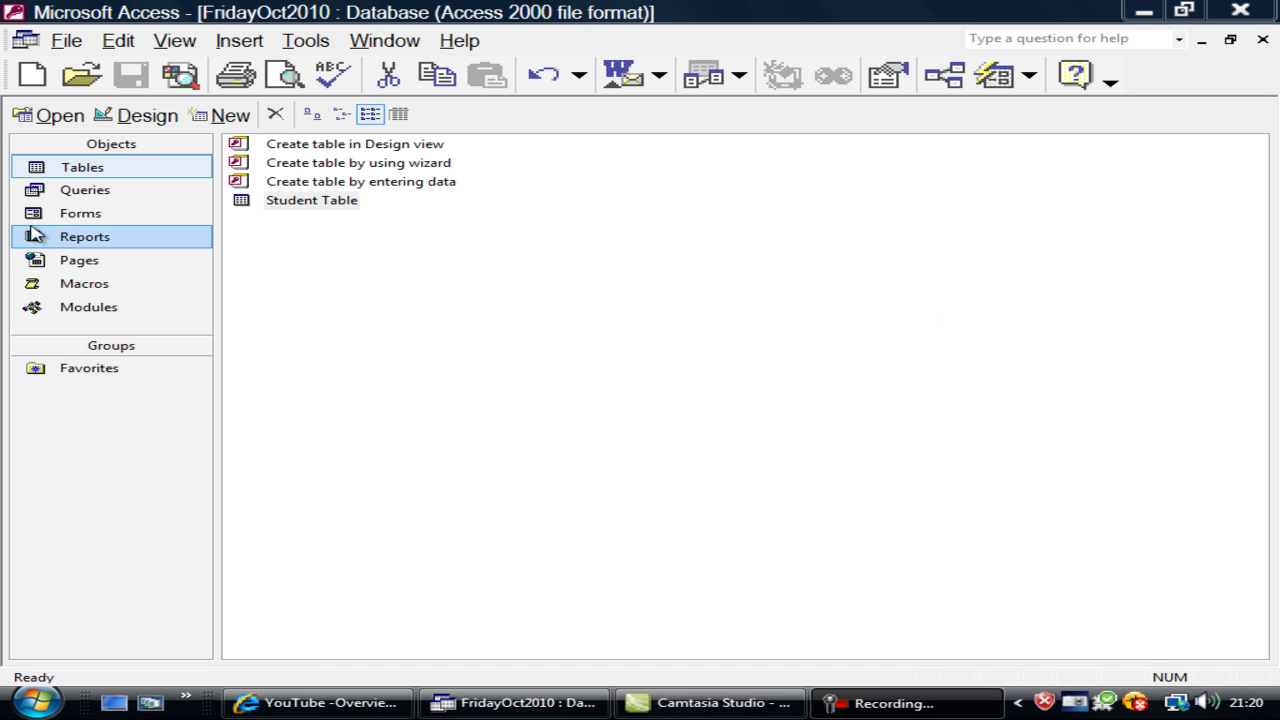
- Show the Forms list with Student Form and cancel the New Form dialog after viewing its data sources
{"action": "left_click", "coordinate": [83, 218]}
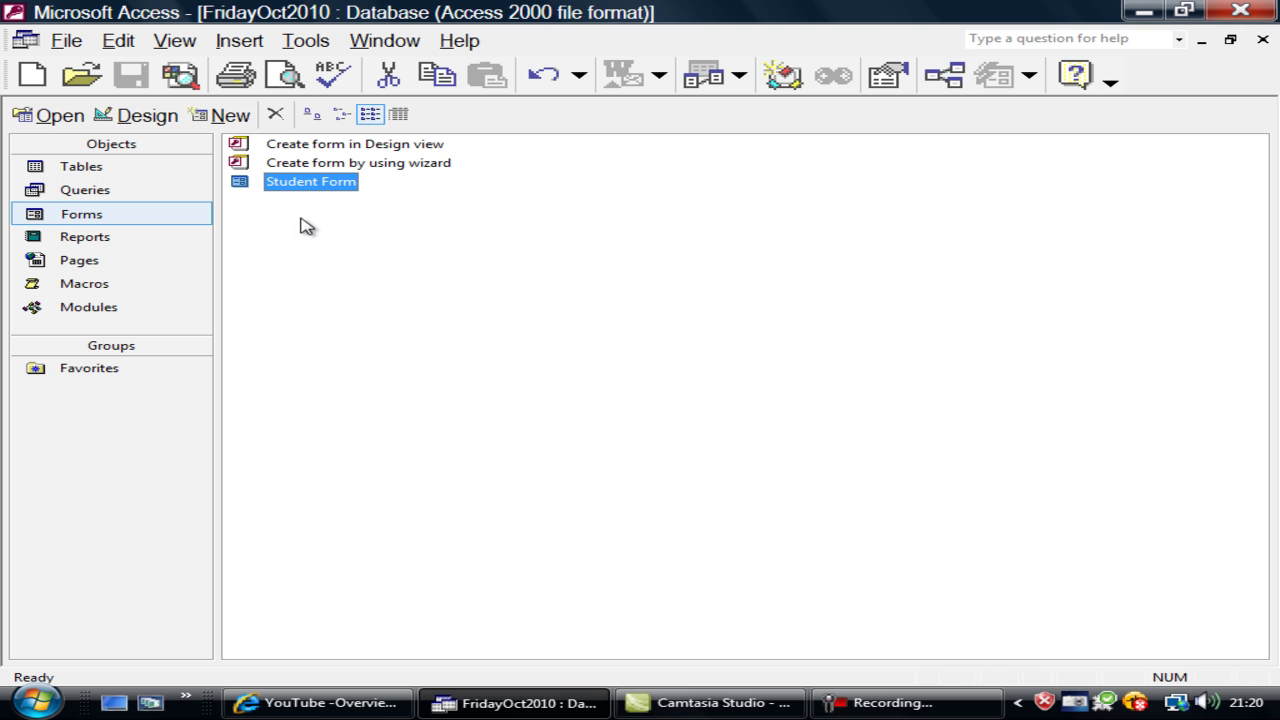
{"action": "left_click", "coordinate": [222, 115]}
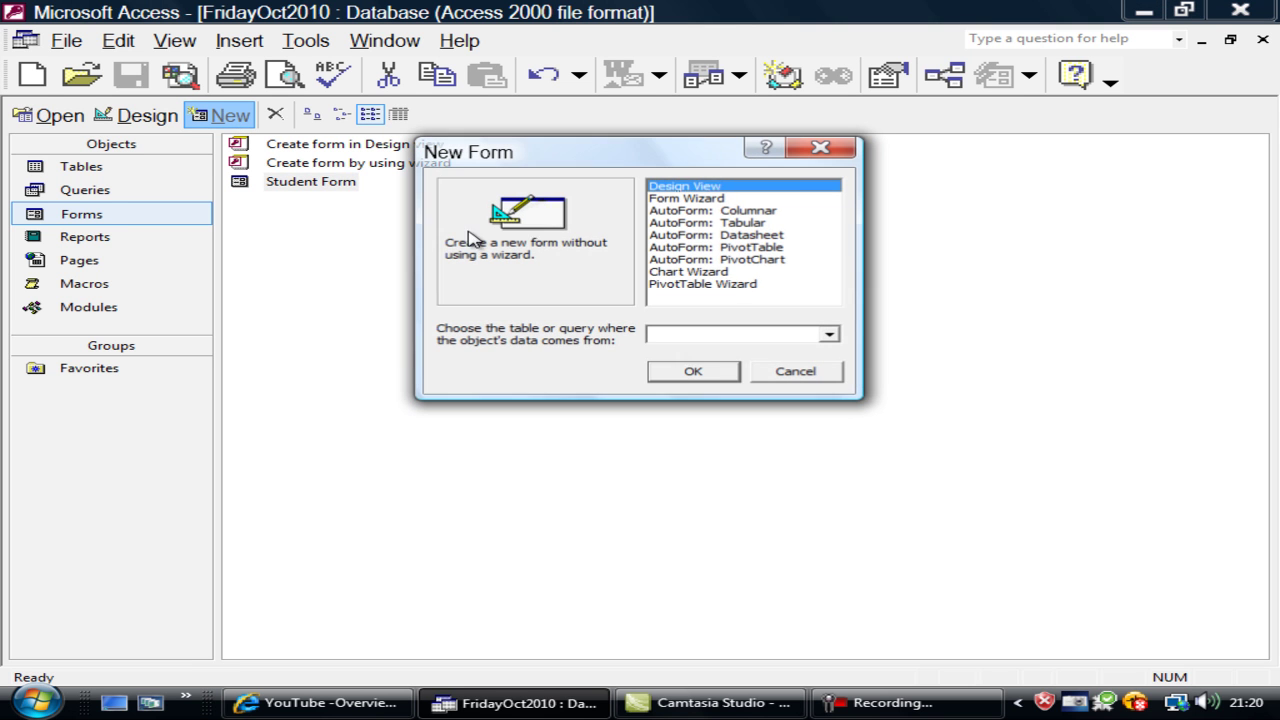
{"action": "left_click", "coordinate": [829, 336]}
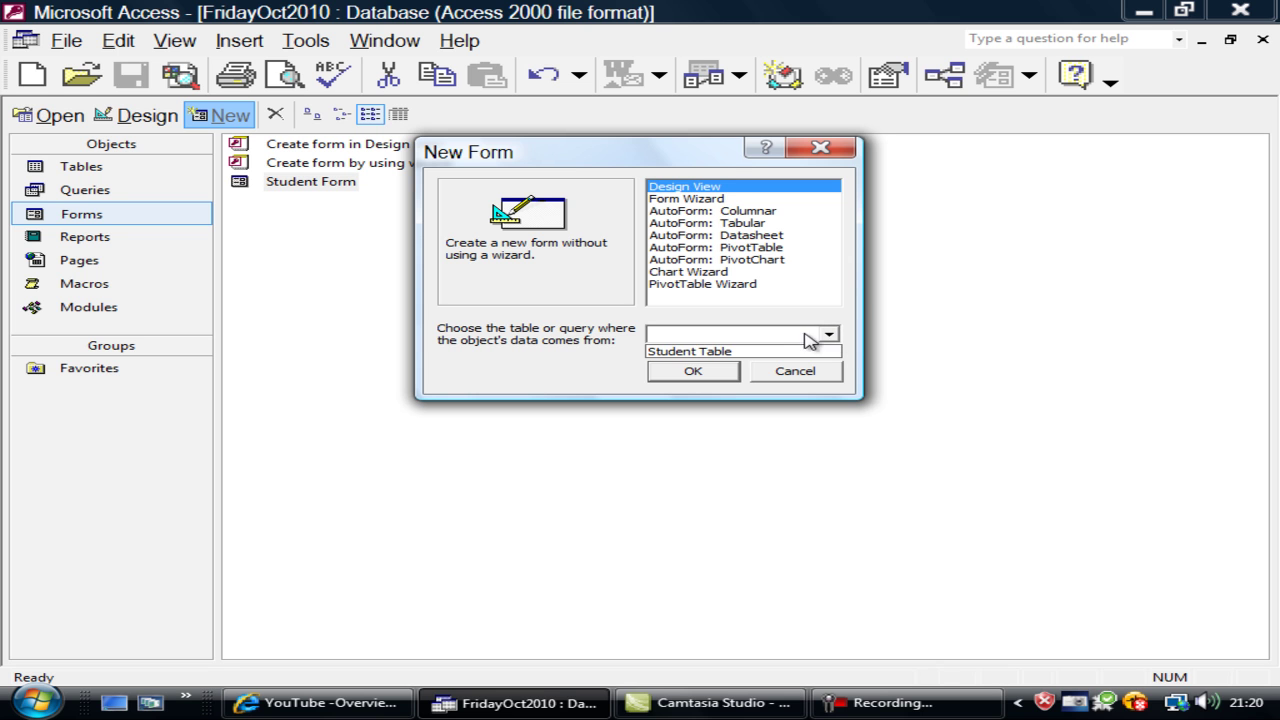
{"action": "left_click", "coordinate": [800, 334]}
{"action": "left_click", "coordinate": [821, 148]}
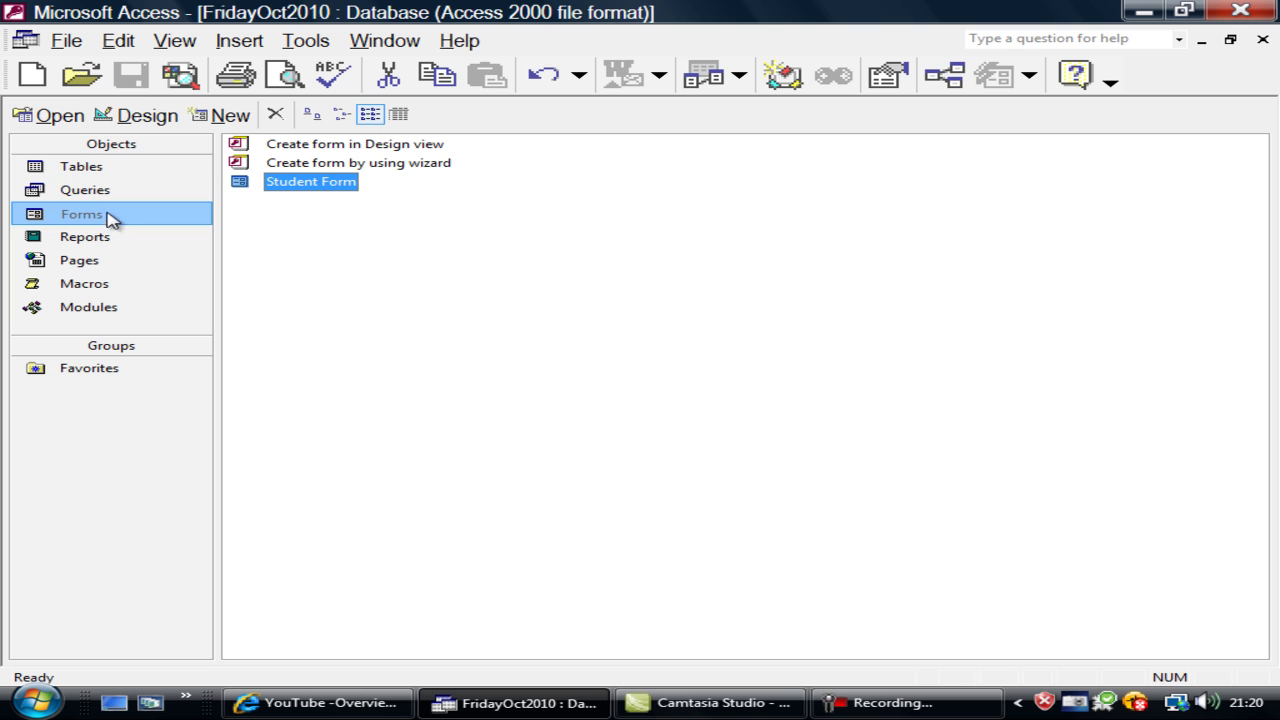
- Start a new table in Design View with one Text field named Dashboard
{"action": "left_click", "coordinate": [78, 168]}
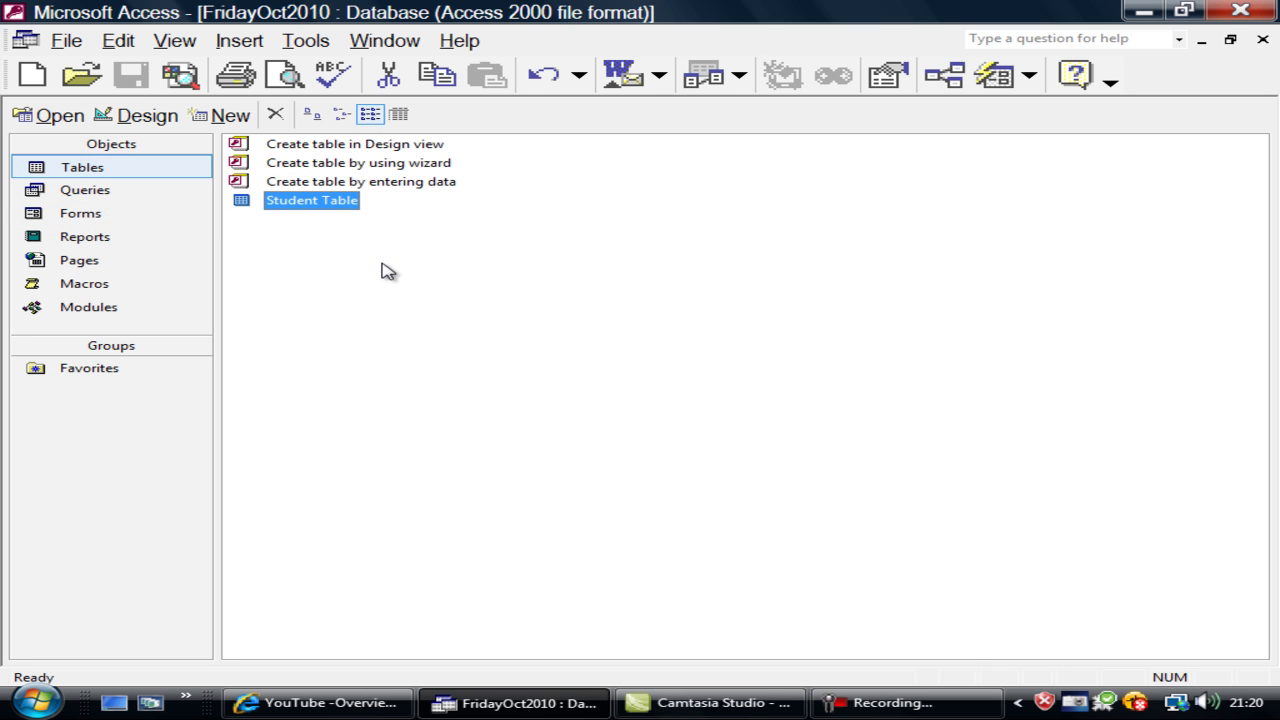
{"action": "left_click", "coordinate": [229, 118]}
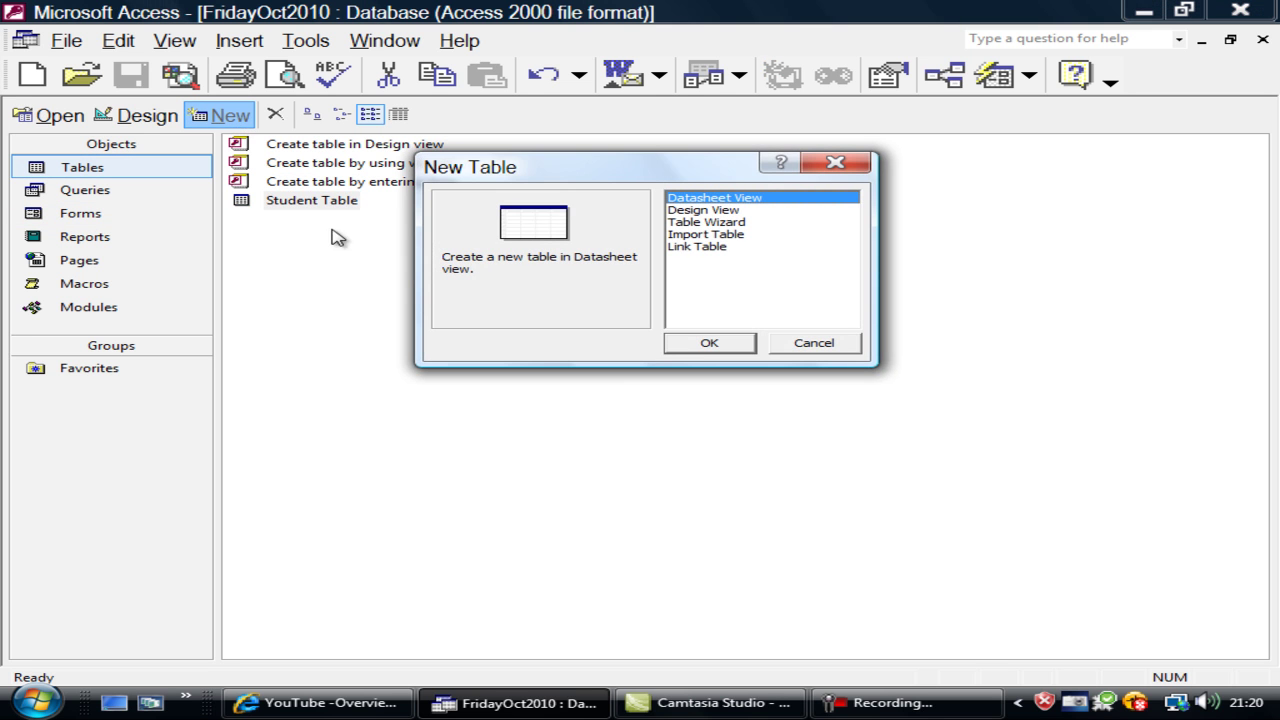
{"action": "left_click", "coordinate": [714, 212]}
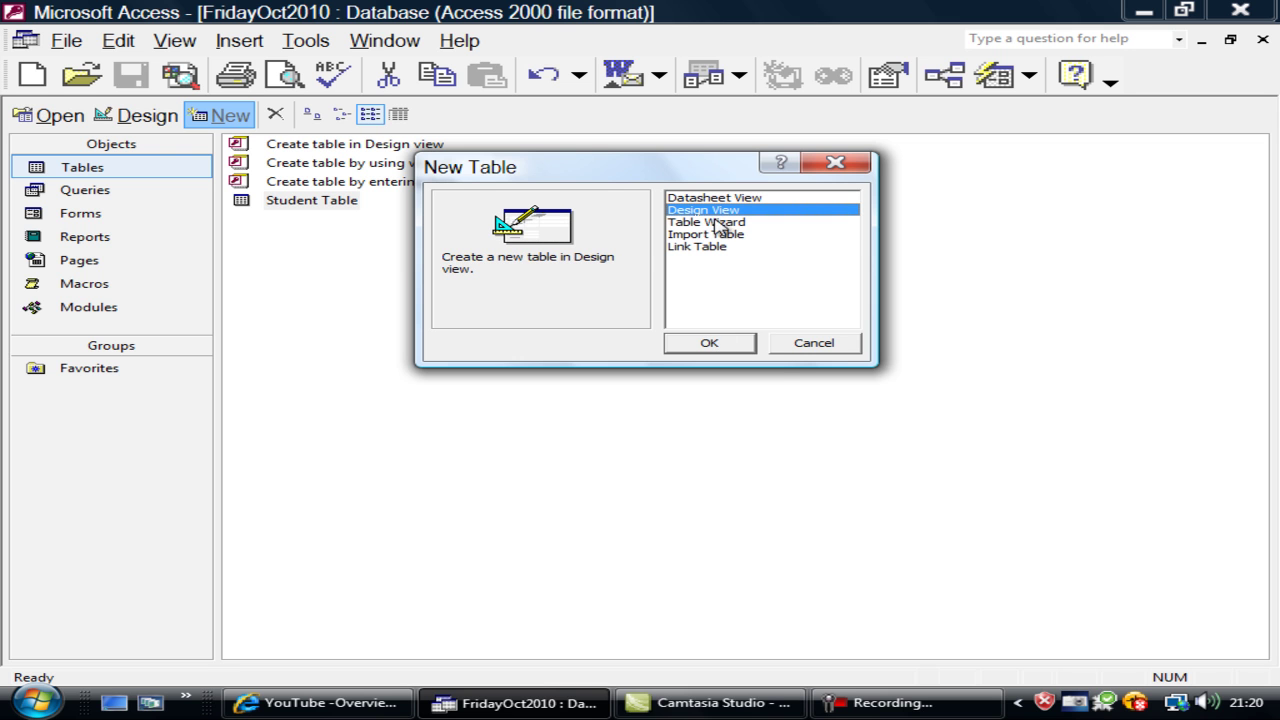
{"action": "left_click", "coordinate": [712, 343]}
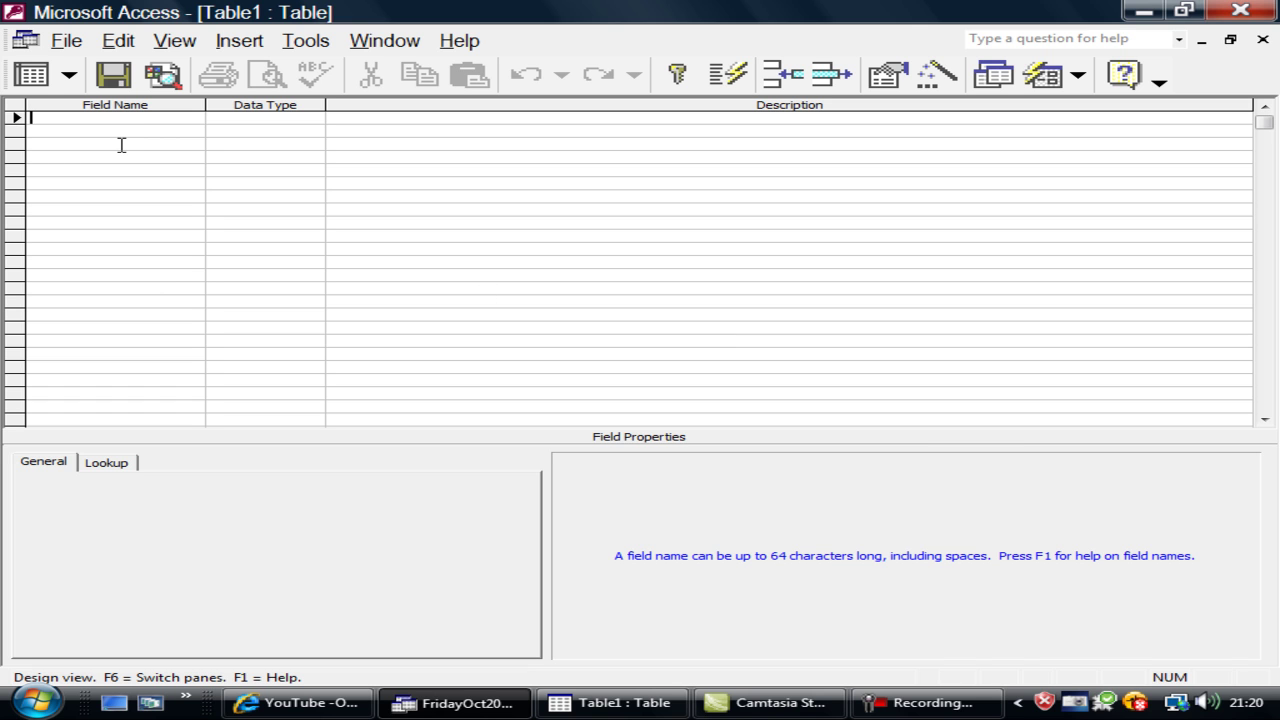
{"action": "type", "text": "Dashboard"}
{"action": "left_click", "coordinate": [217, 117]}
{"action": "left_click", "coordinate": [315, 119]}
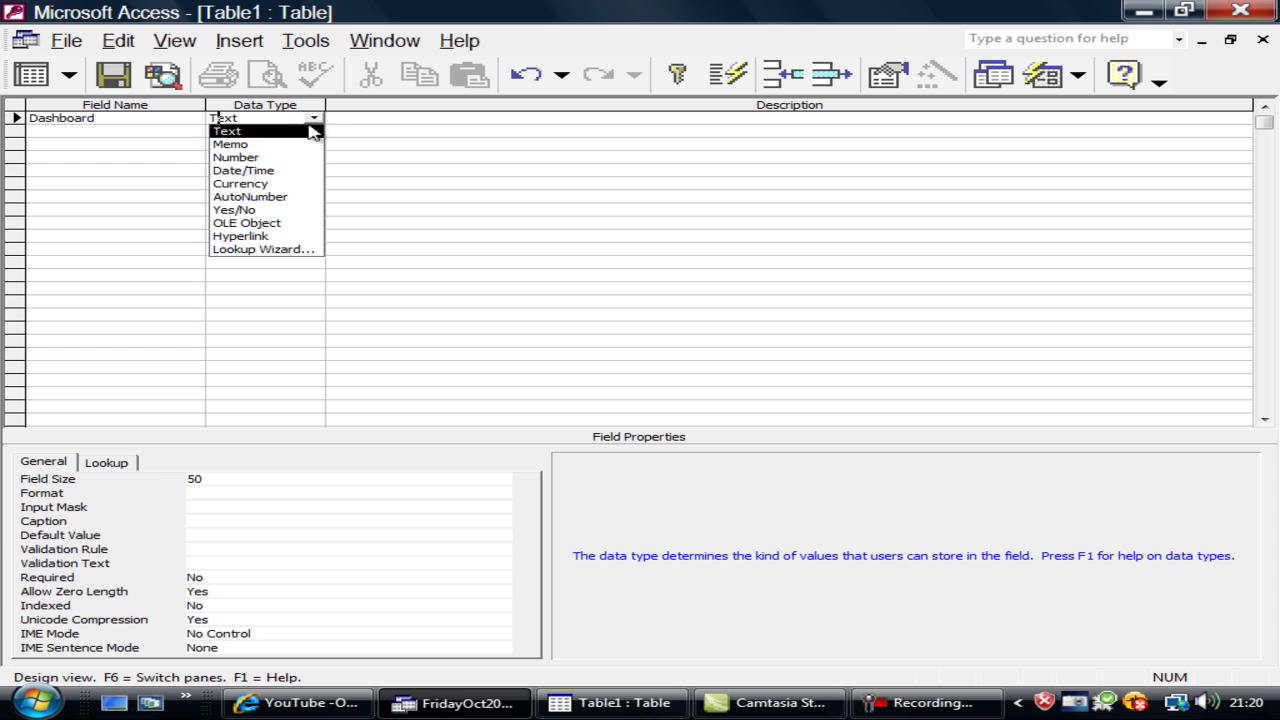
{"action": "left_click", "coordinate": [288, 134]}
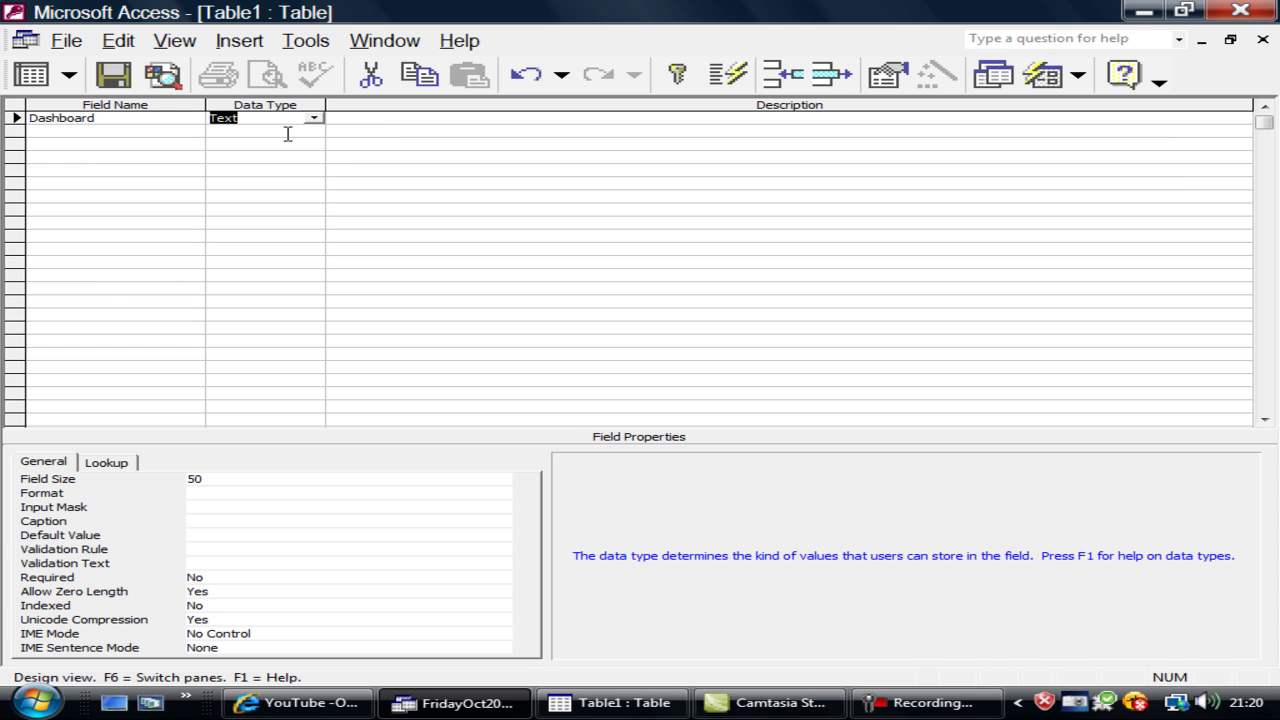
- Save the table as 'Dashboard Table' without a primary key, check its datasheet, and close it
{"action": "left_click", "coordinate": [125, 79]}
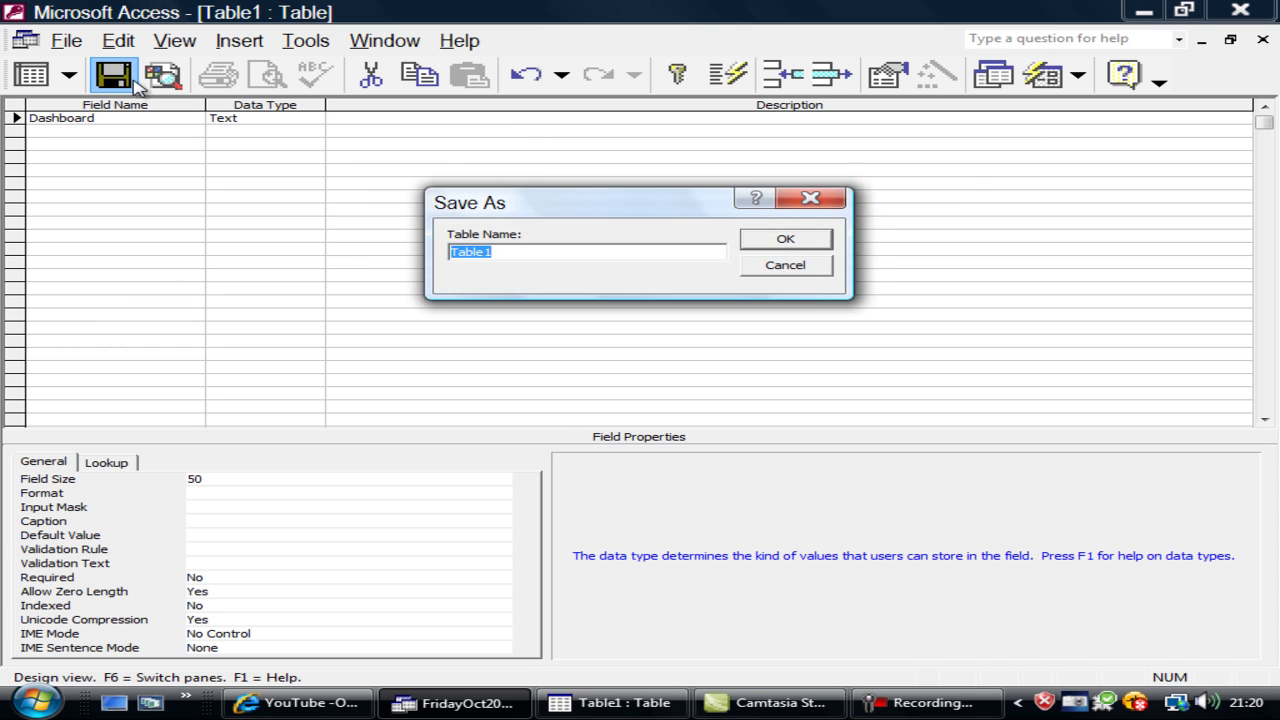
{"action": "left_click_drag", "start_coordinate": [503, 256], "coordinate": [437, 253]}
{"action": "type", "text": "Dashboard"}
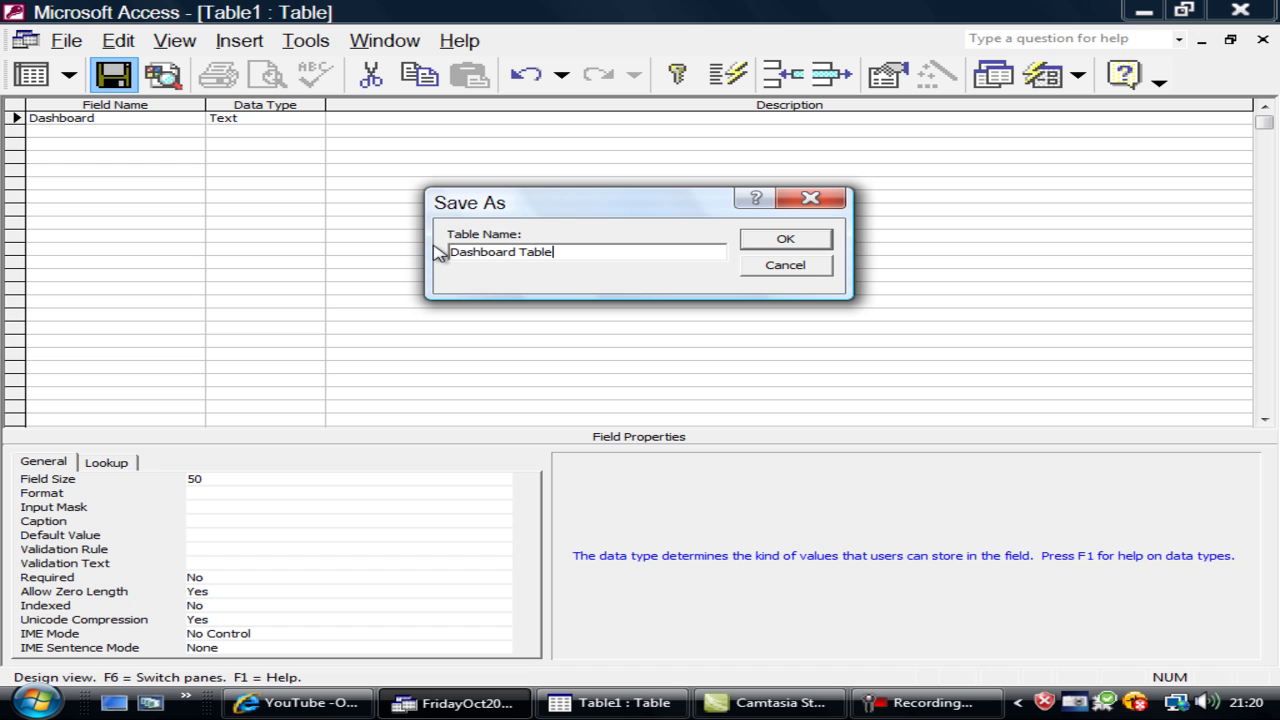
{"action": "left_click", "coordinate": [778, 240]}
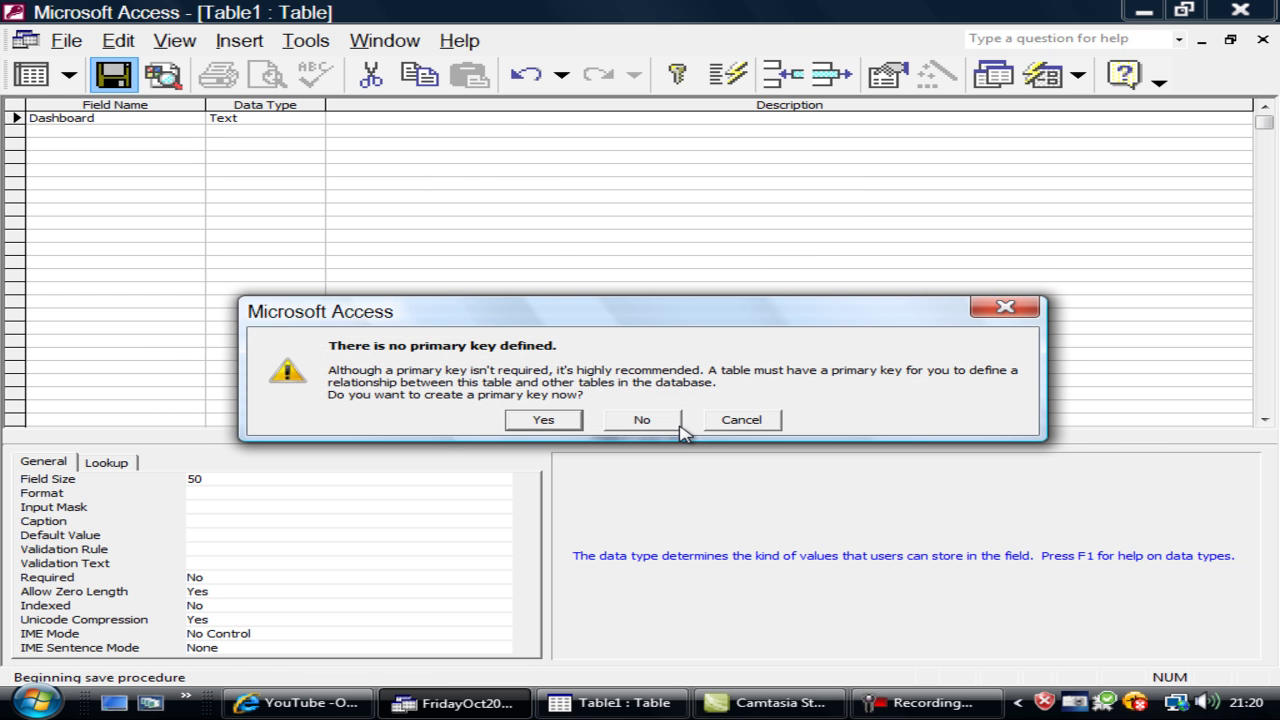
{"action": "left_click_drag", "start_coordinate": [632, 320], "coordinate": [642, 213]}
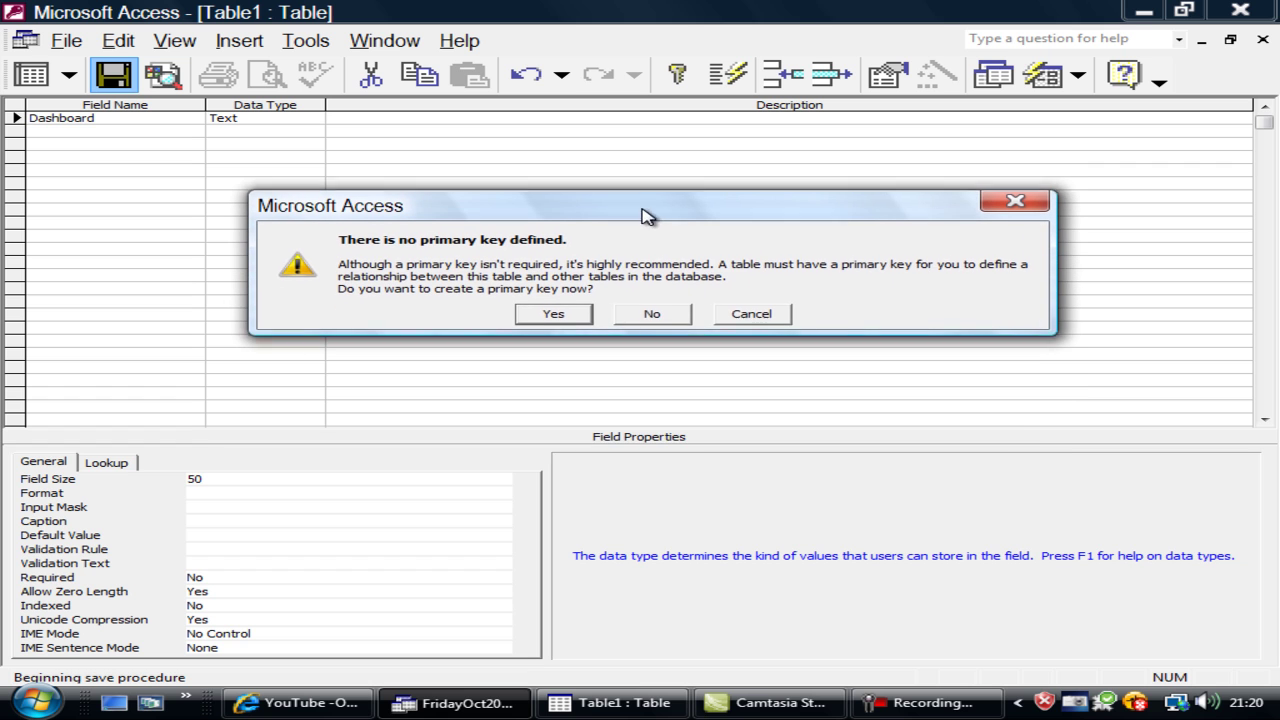
{"action": "left_click", "coordinate": [652, 313]}
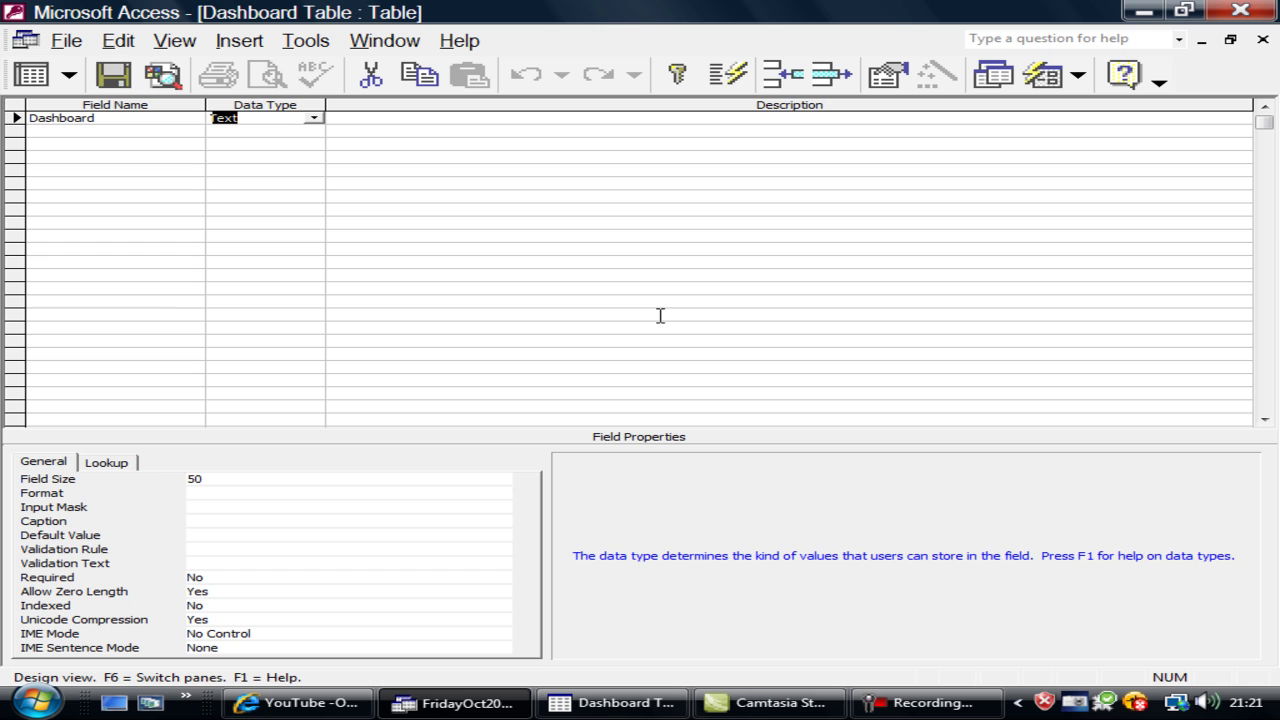
{"action": "left_click", "coordinate": [32, 74]}
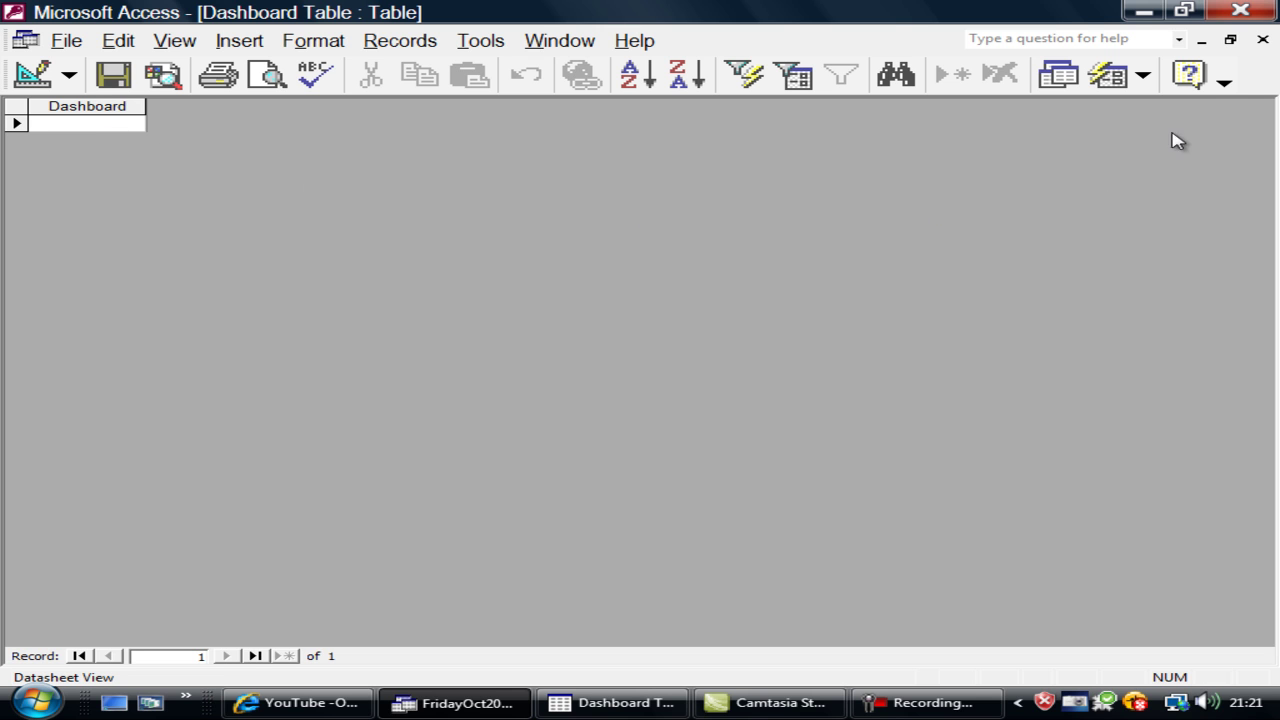
{"action": "left_click", "coordinate": [1262, 40]}
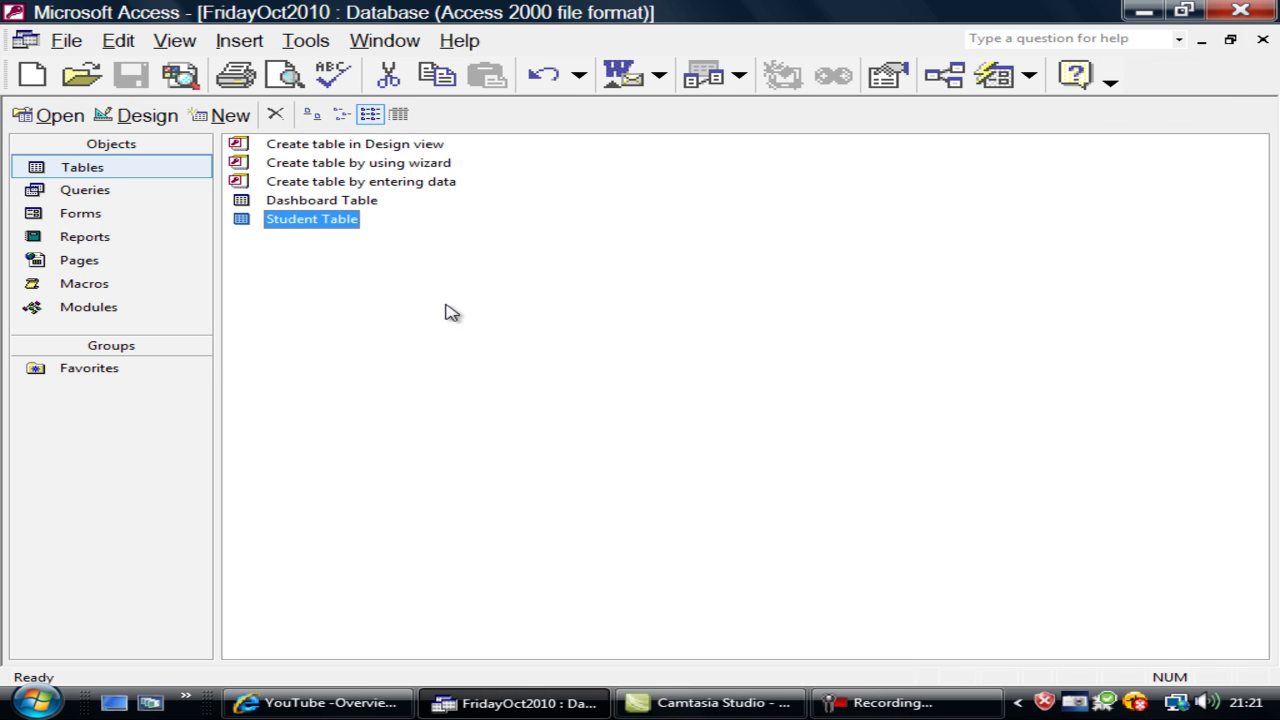
- Open Student Table to review its records and field design, then close it
{"action": "left_click", "coordinate": [322, 201]}
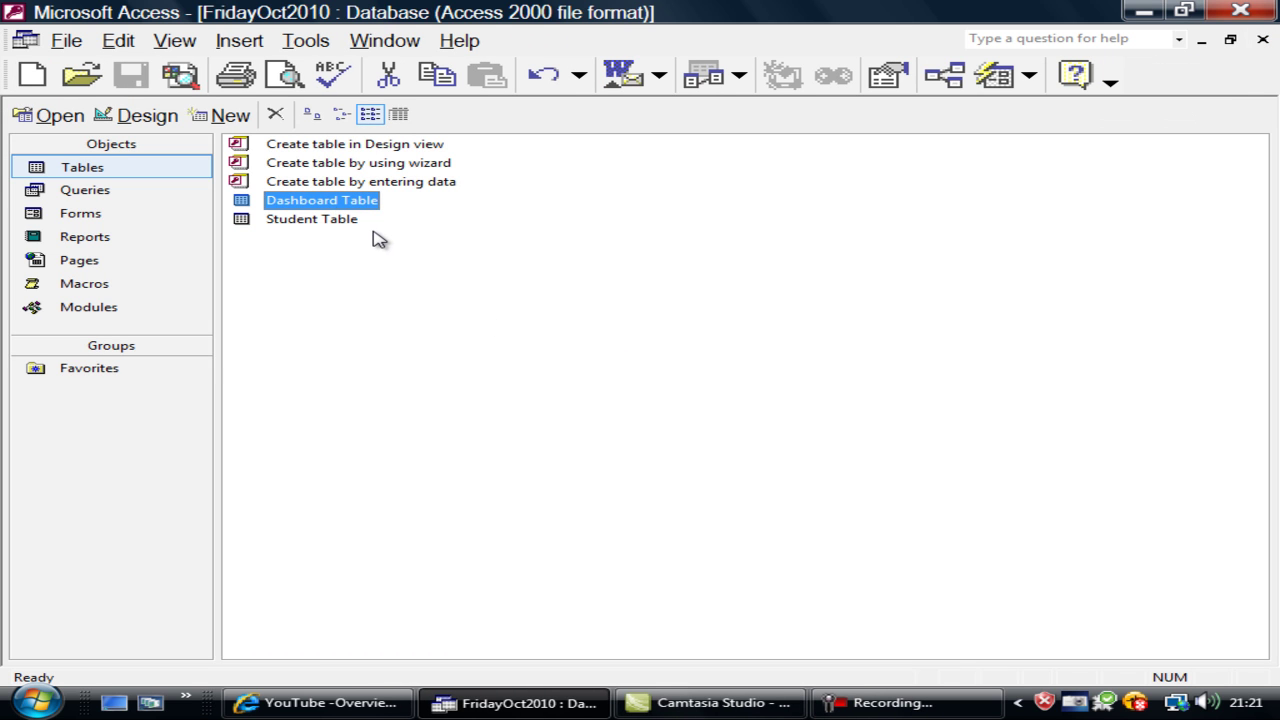
{"action": "left_click", "coordinate": [313, 221]}
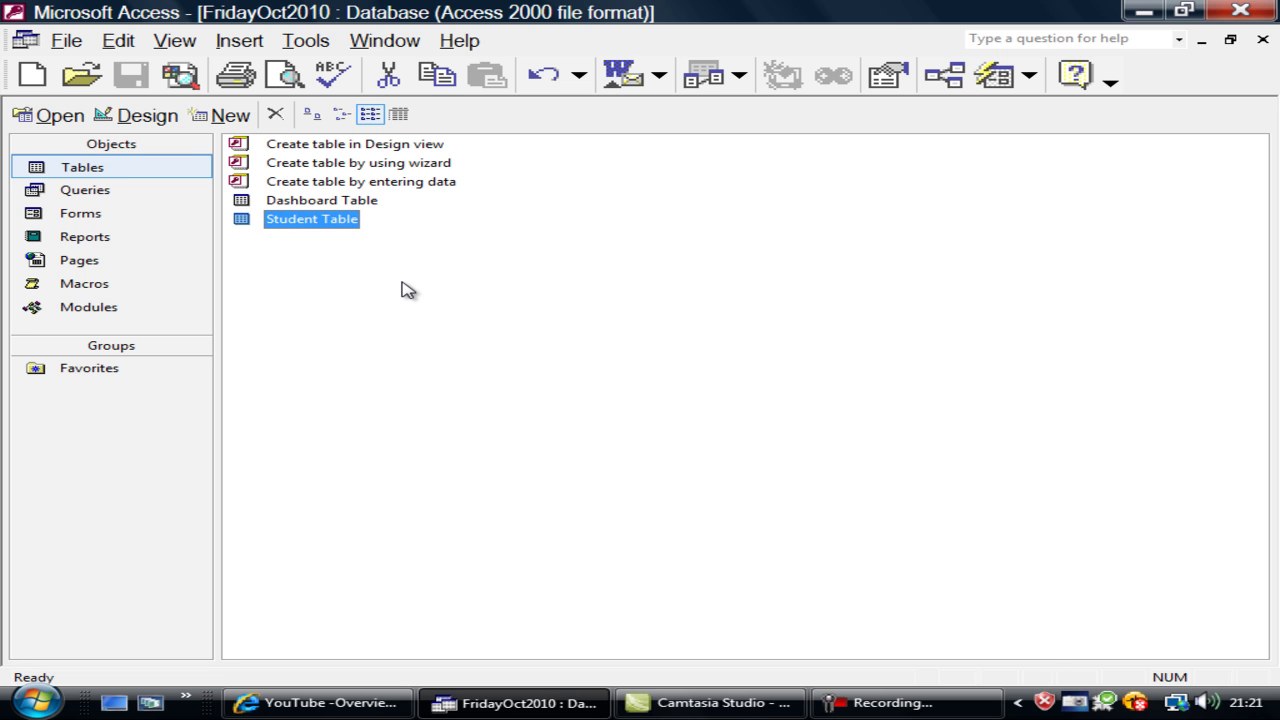
{"action": "double_click", "coordinate": [266, 221]}
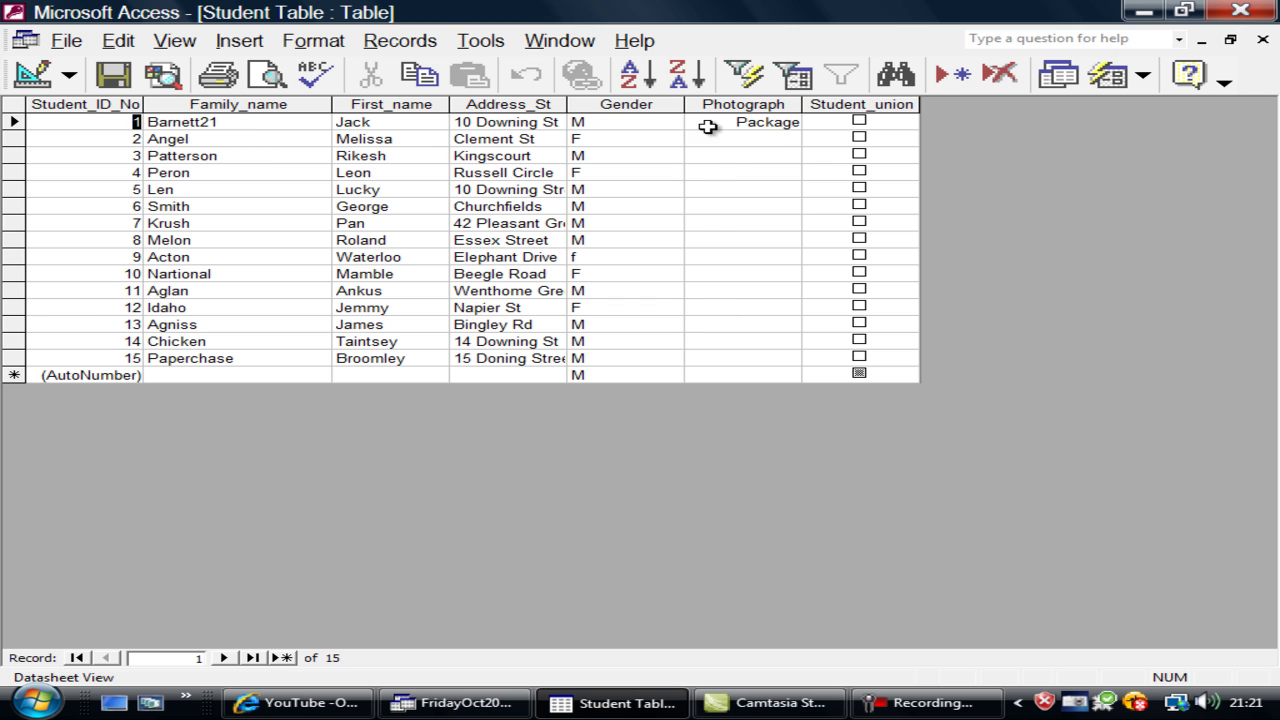
{"action": "left_click", "coordinate": [34, 80]}
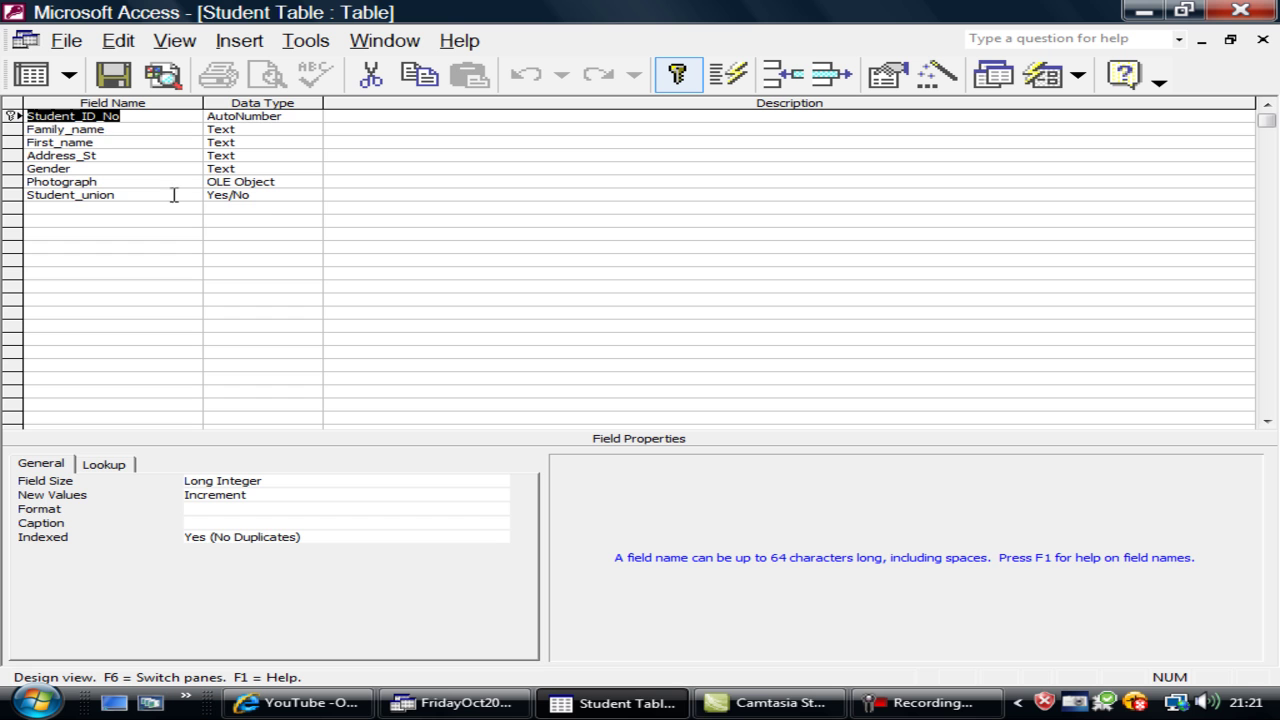
{"action": "left_click", "coordinate": [1262, 39]}
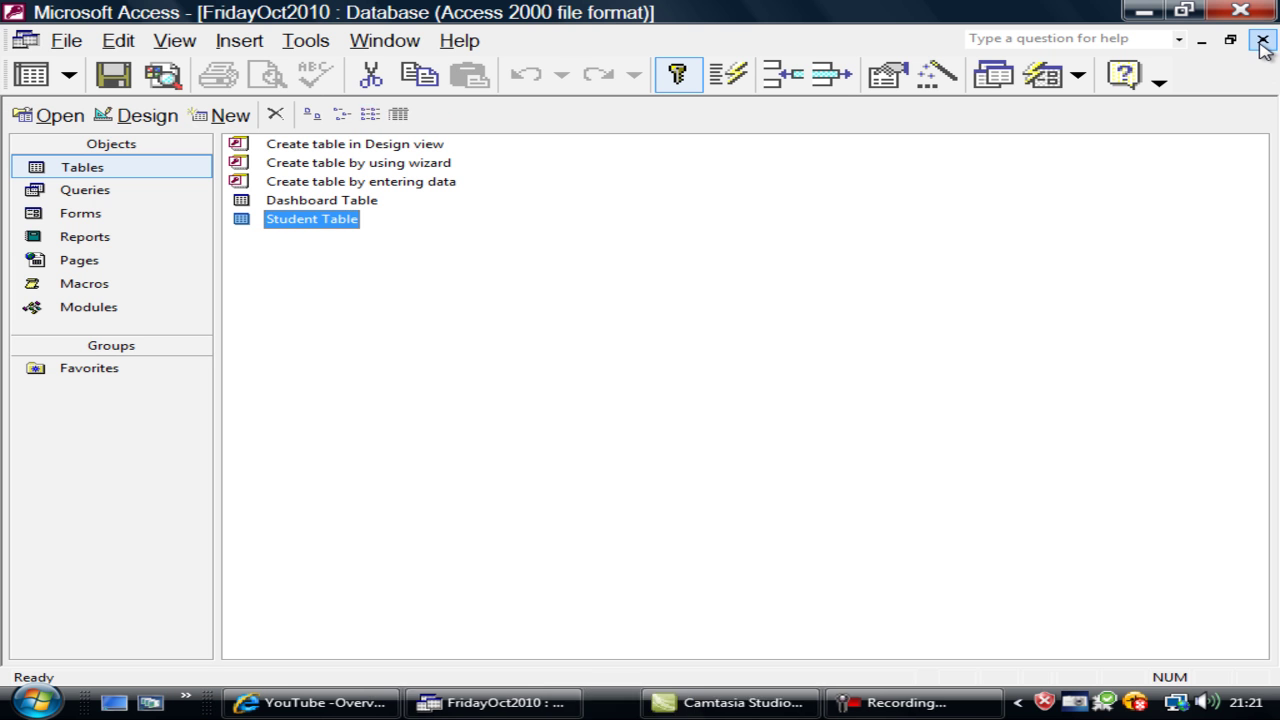
- Open and close the empty Dashboard Table, then show the Forms list
{"action": "double_click", "coordinate": [290, 201]}
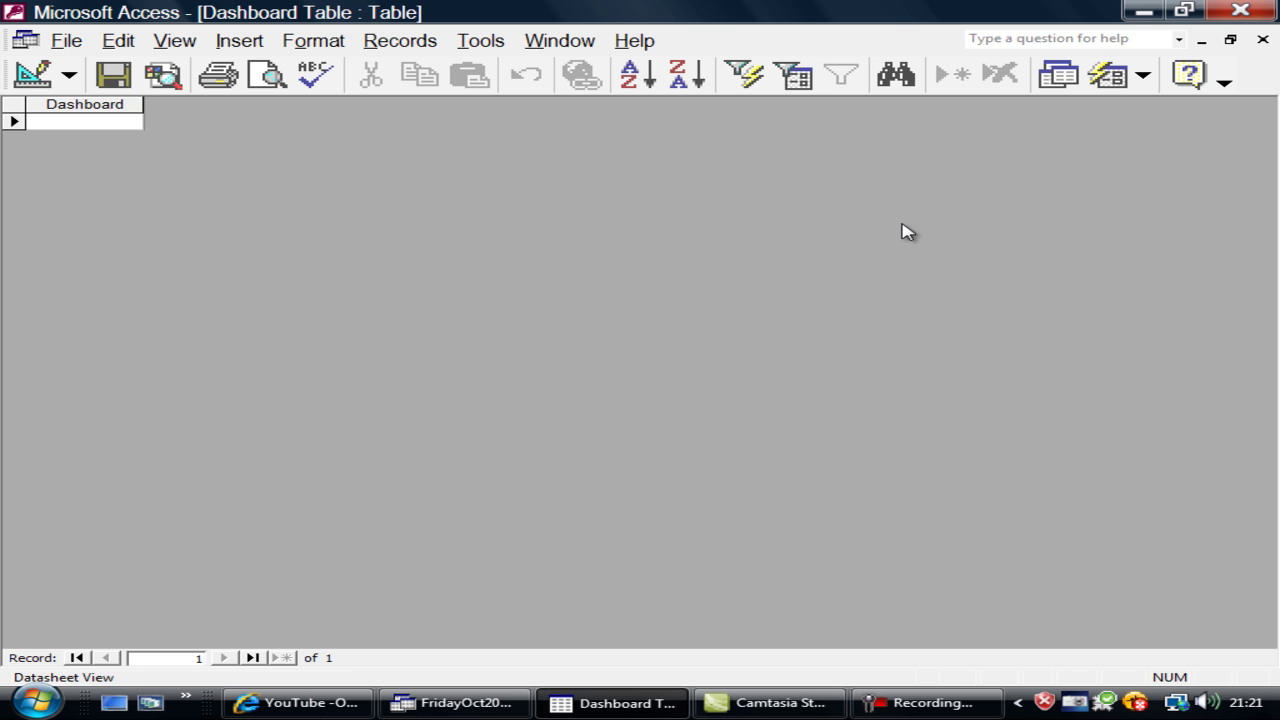
{"action": "left_click", "coordinate": [1262, 39]}
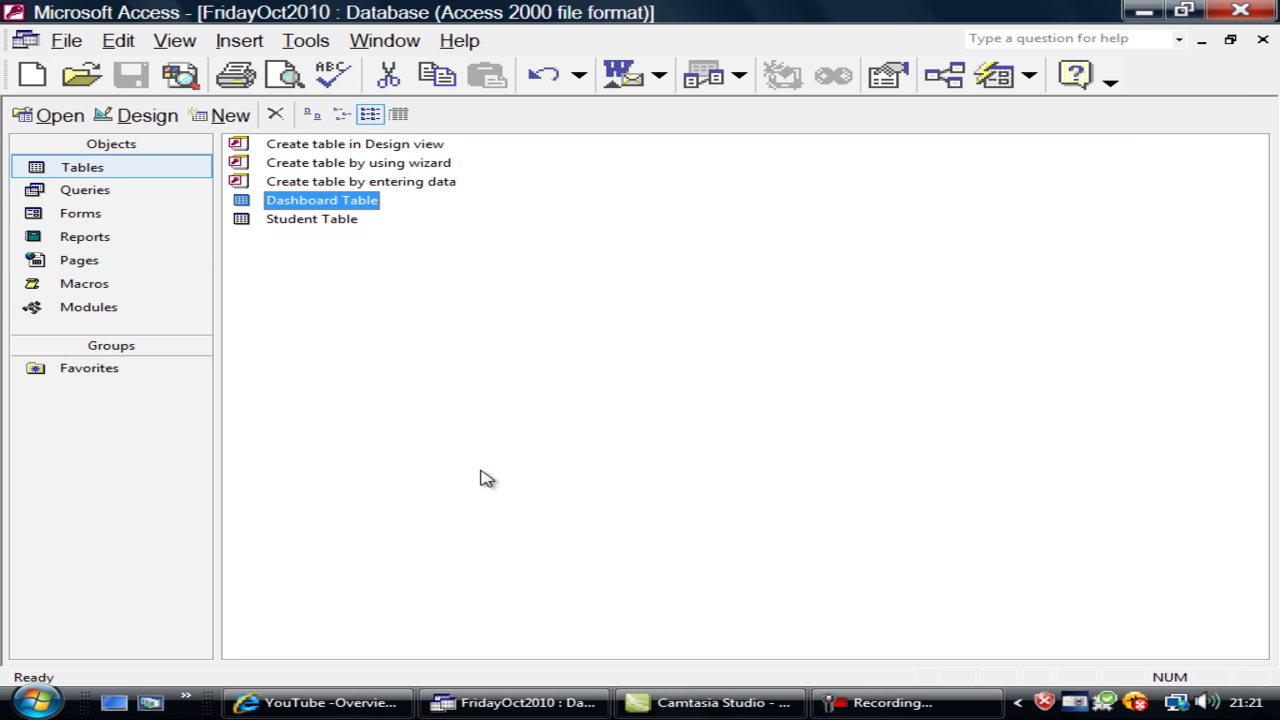
{"action": "left_click", "coordinate": [88, 222]}
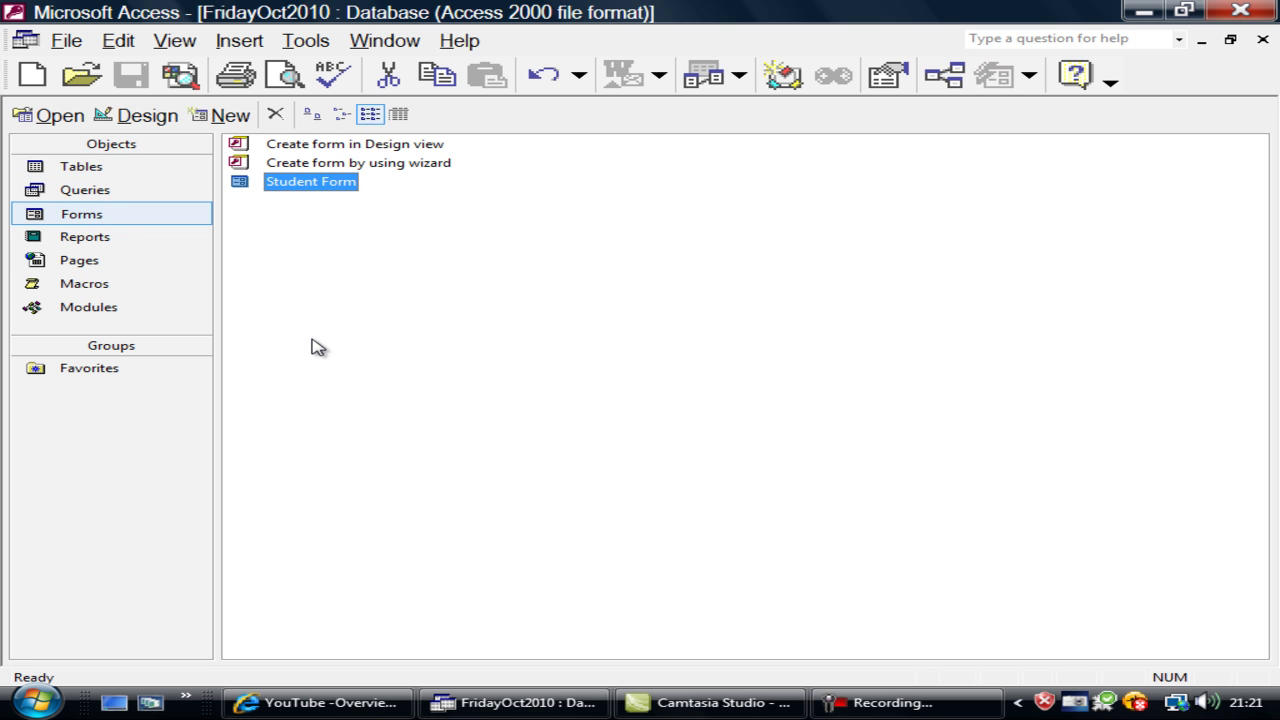
- Create a new Design View form with Dashboard Table as its data source
{"action": "left_click", "coordinate": [244, 118]}
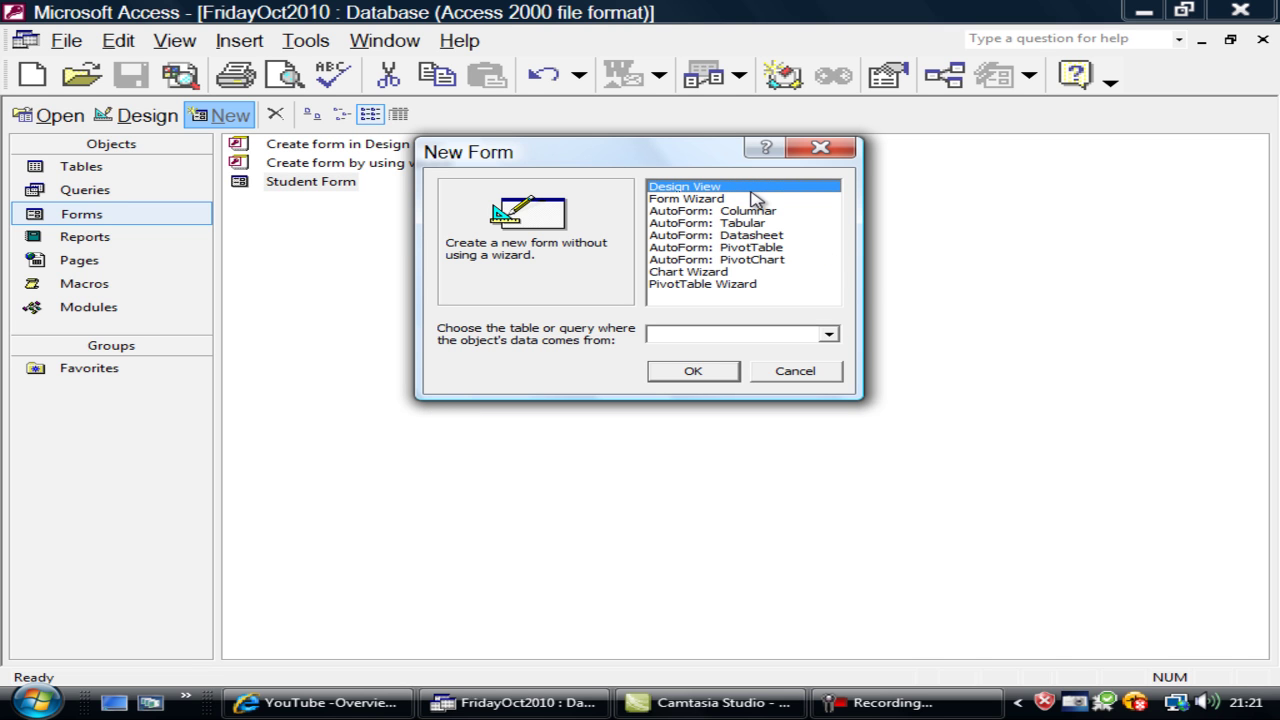
{"action": "left_click", "coordinate": [829, 336]}
{"action": "left_click", "coordinate": [776, 352]}
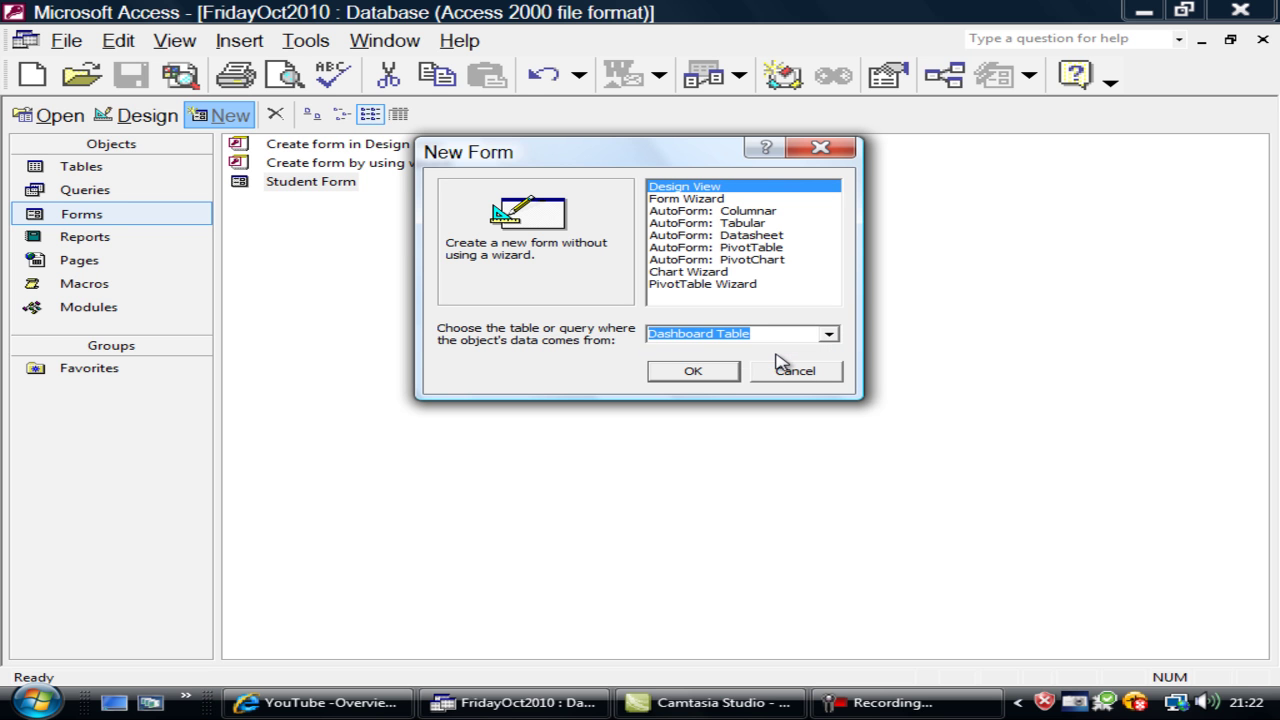
{"action": "left_click", "coordinate": [700, 370]}
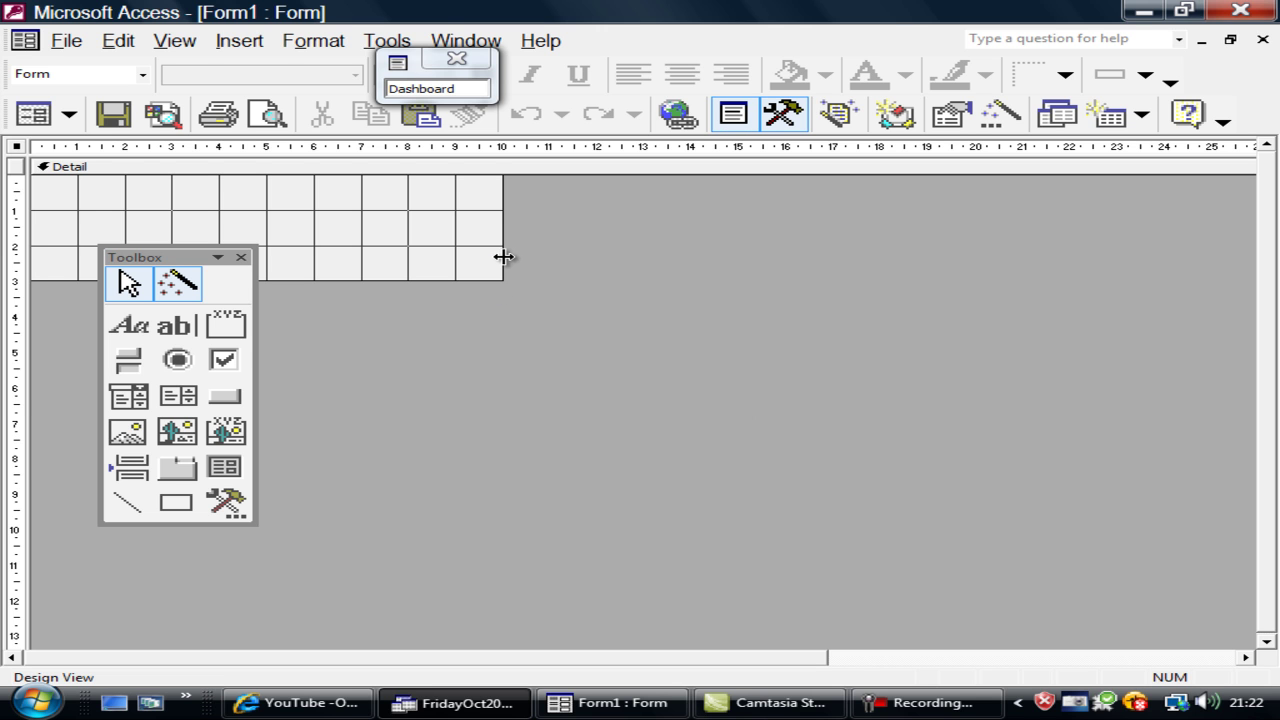
- Widen Form1's design area to about 25 units and stretch the Detail section down to about 12.5
{"action": "left_click_drag", "start_coordinate": [503, 257], "coordinate": [1198, 306]}
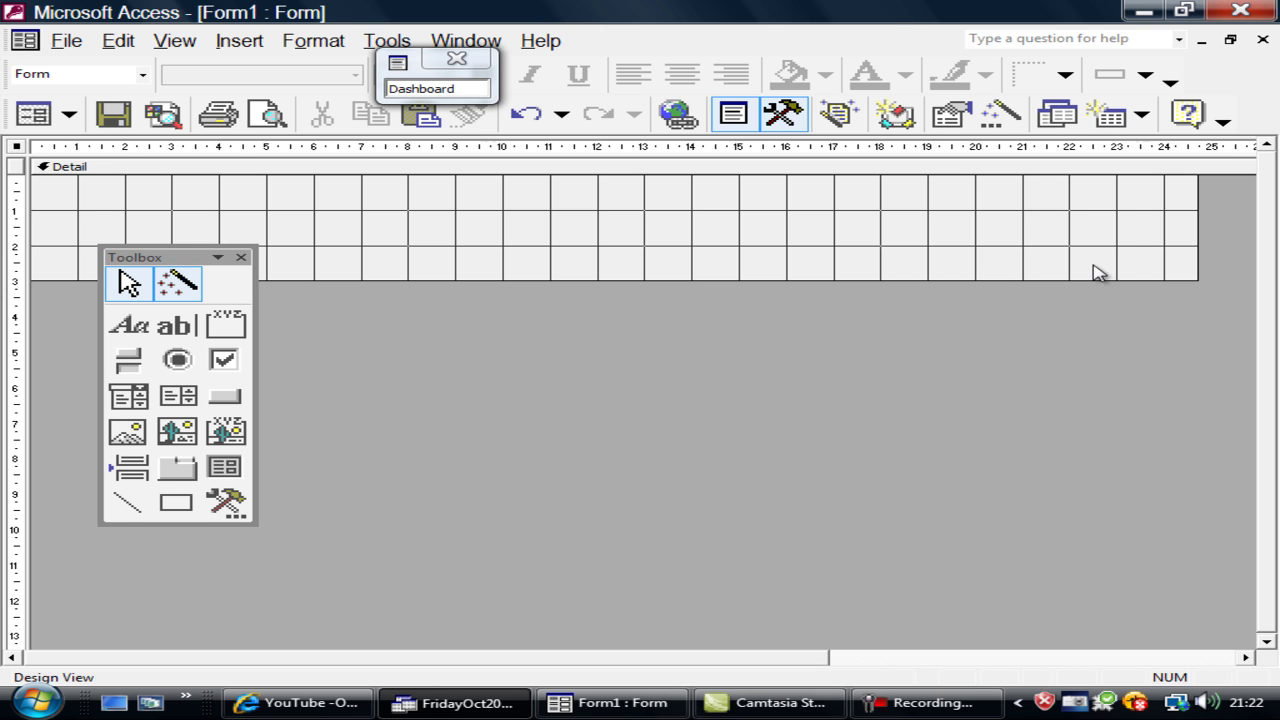
{"action": "left_click_drag", "start_coordinate": [1200, 264], "coordinate": [1232, 264]}
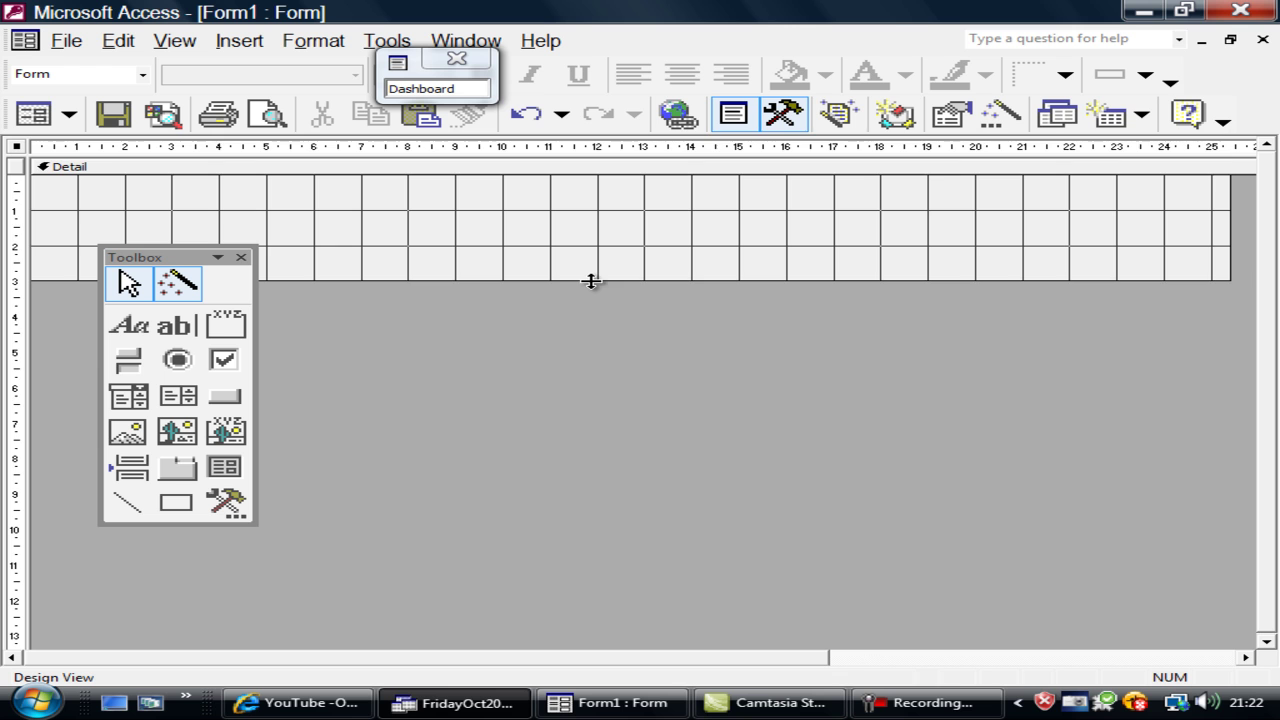
{"action": "left_click_drag", "start_coordinate": [591, 281], "coordinate": [571, 628]}
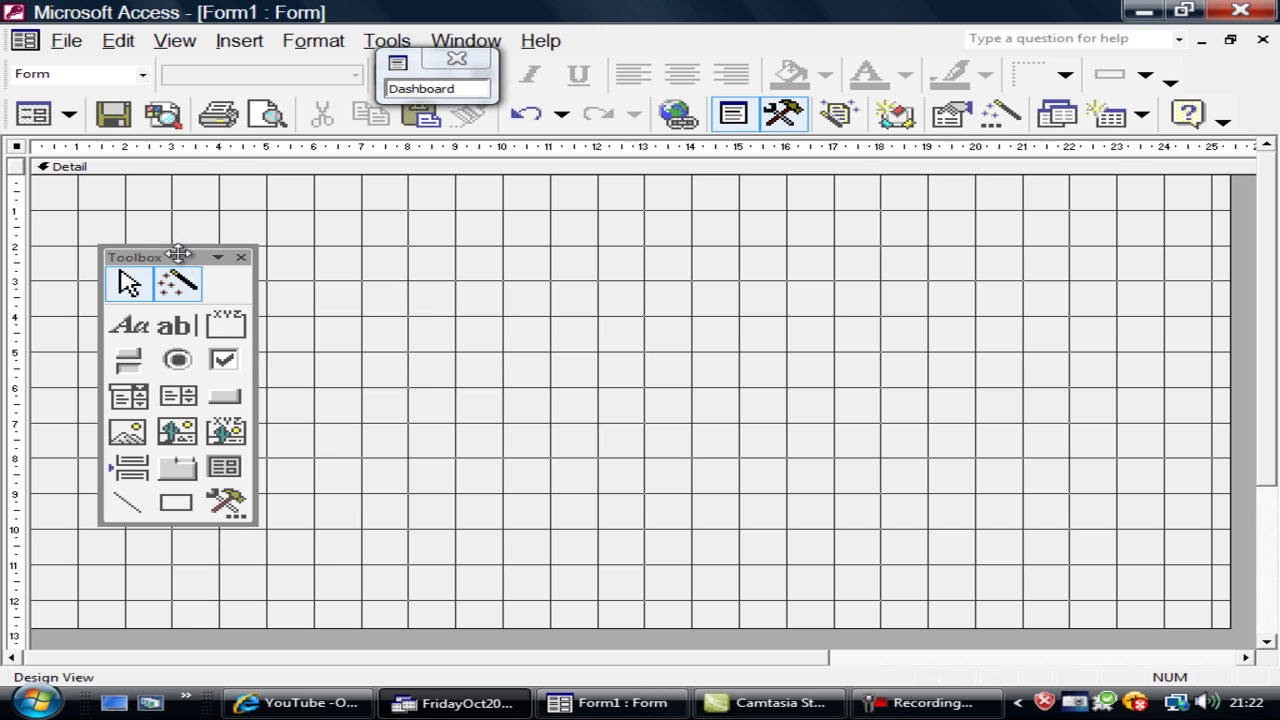
{"action": "left_click_drag", "start_coordinate": [197, 256], "coordinate": [689, 301]}
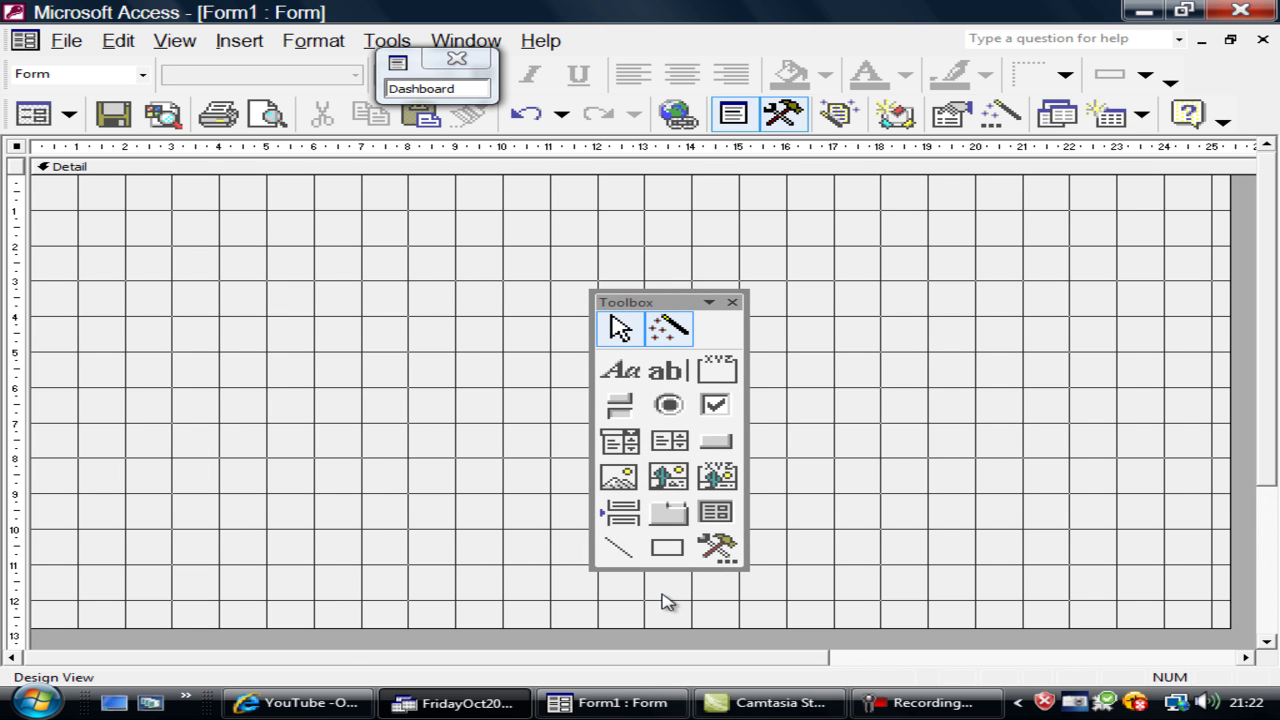
- Draw a large rectangle covering most of the form and fill it white
{"action": "left_click", "coordinate": [670, 550]}
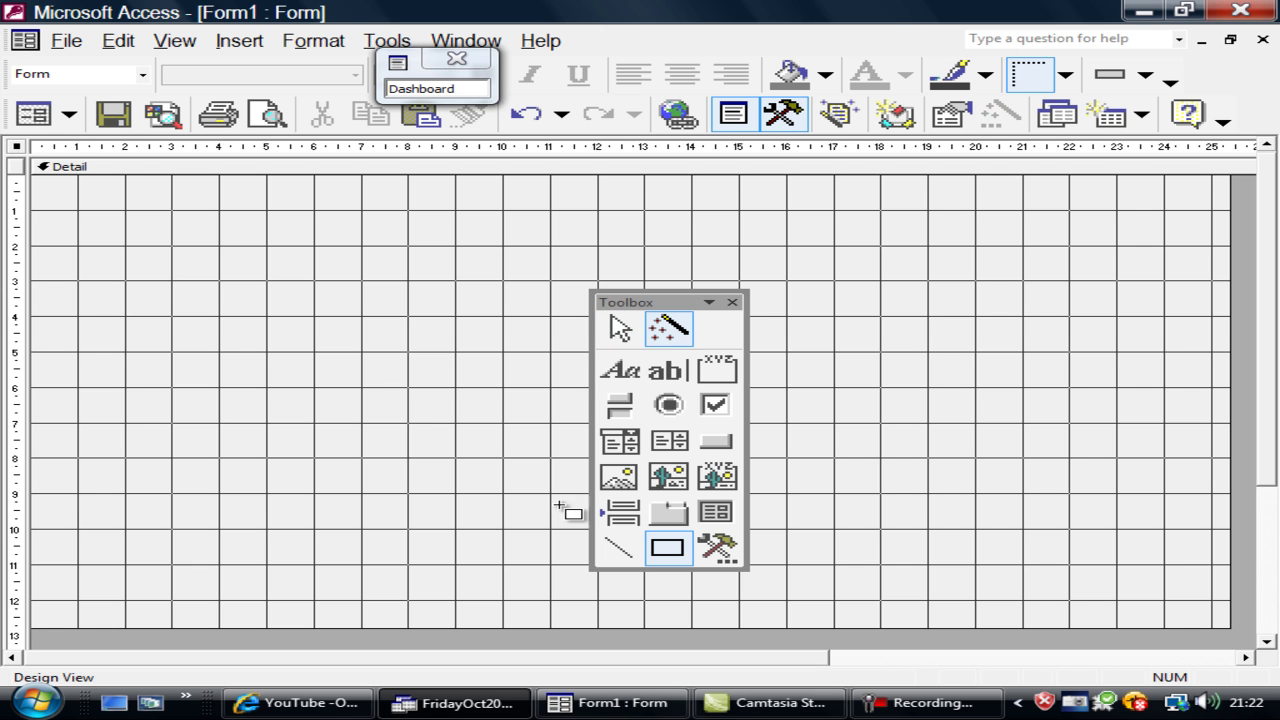
{"action": "left_click_drag", "start_coordinate": [79, 207], "coordinate": [1170, 601]}
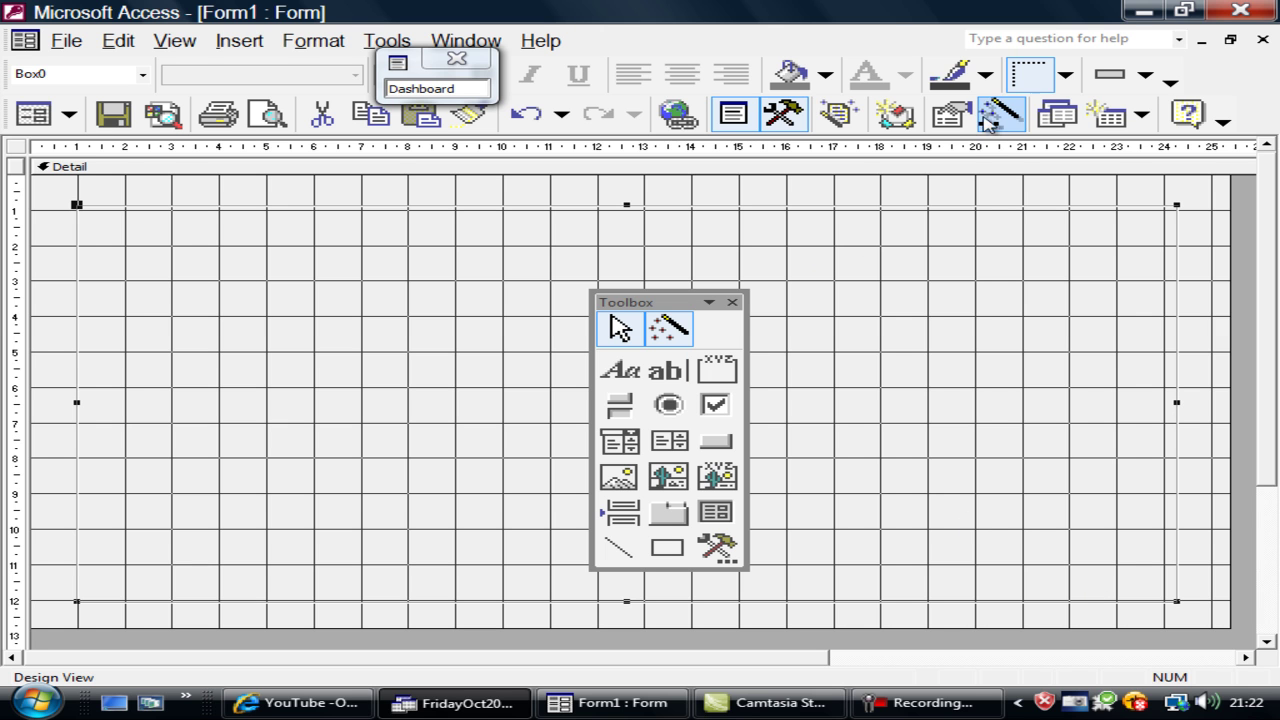
{"action": "left_click", "coordinate": [825, 76]}
{"action": "left_click", "coordinate": [948, 215]}
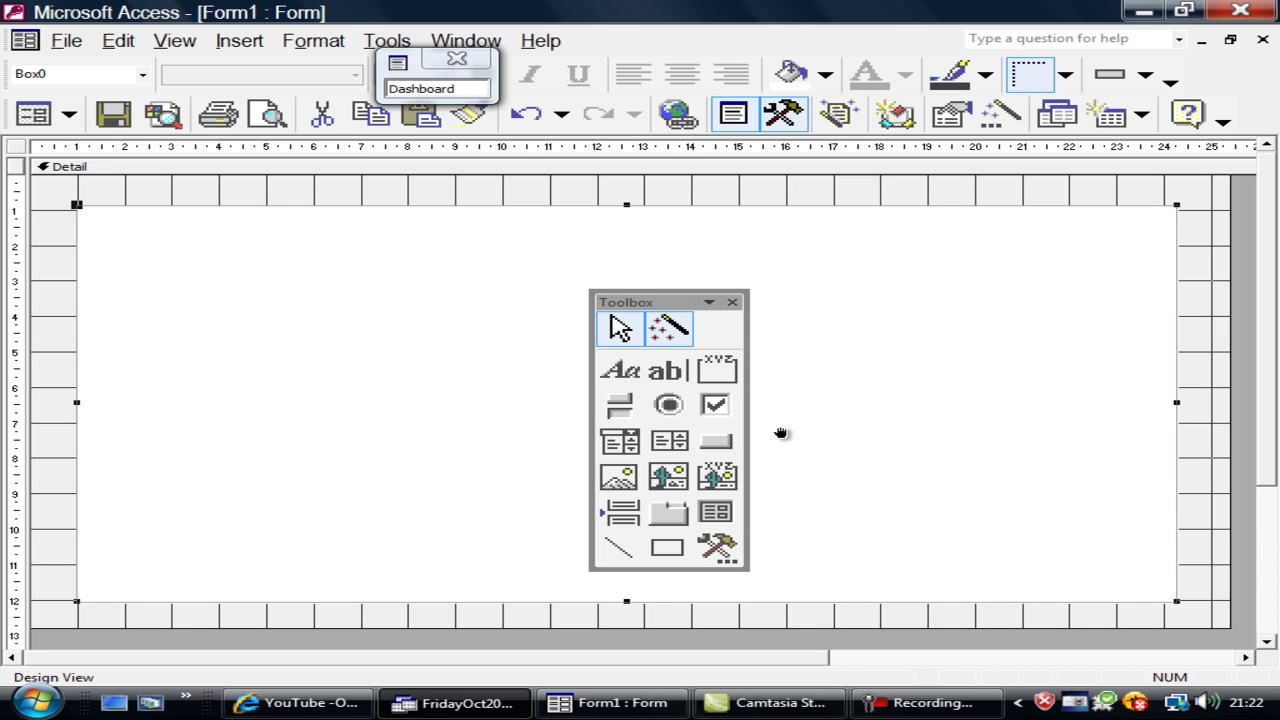
- Draw a second rectangle just inside the white one for a blue fill
{"action": "left_click", "coordinate": [665, 548]}
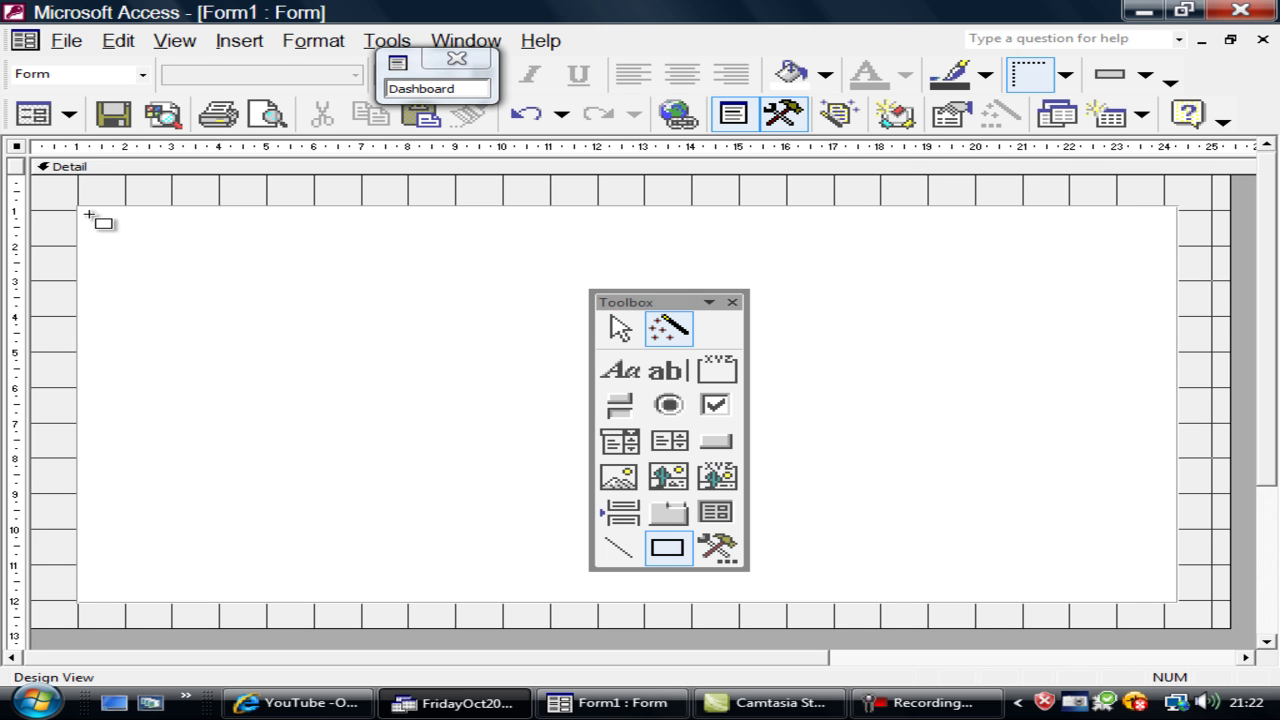
{"action": "mouse_move", "coordinate": [91, 214]}
{"action": "left_mouse_down"}
{"action": "mouse_move", "coordinate": [177, 271]}
{"action": "mouse_move", "coordinate": [586, 463]}
{"action": "mouse_move", "coordinate": [868, 570]}
{"action": "mouse_move", "coordinate": [1163, 591]}
{"action": "left_mouse_up"}
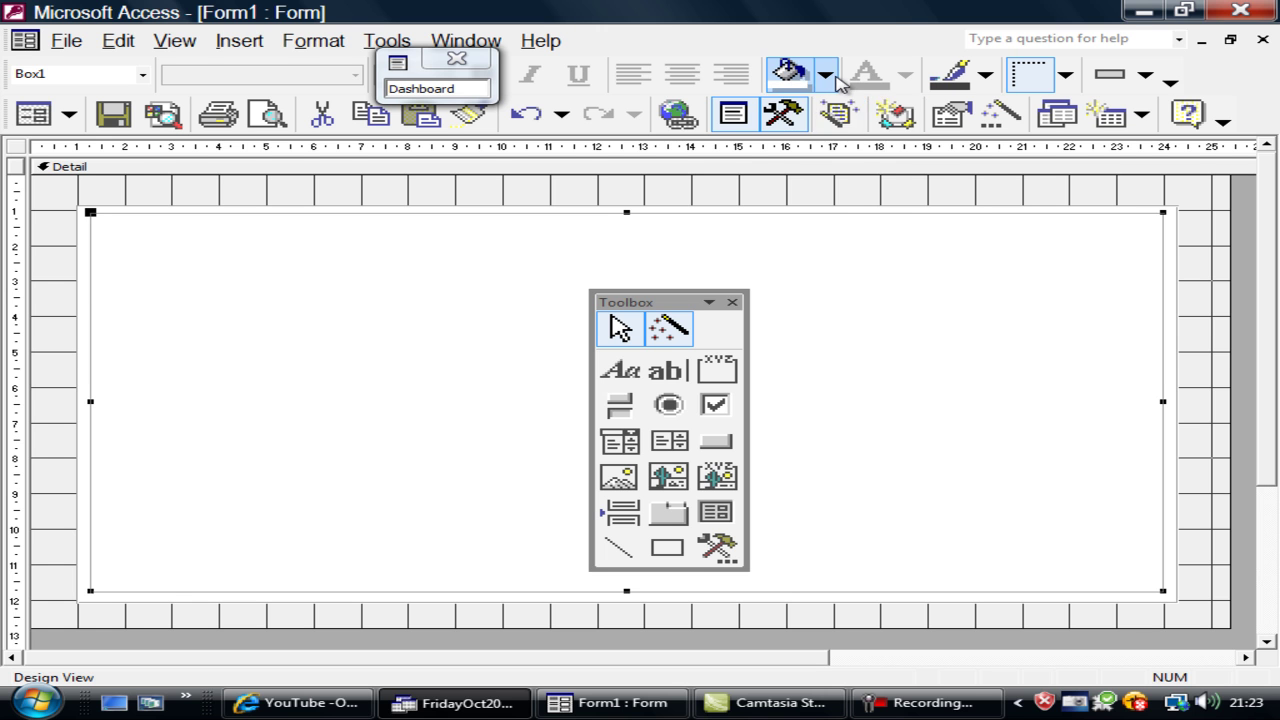
{"action": "left_click", "coordinate": [828, 76]}
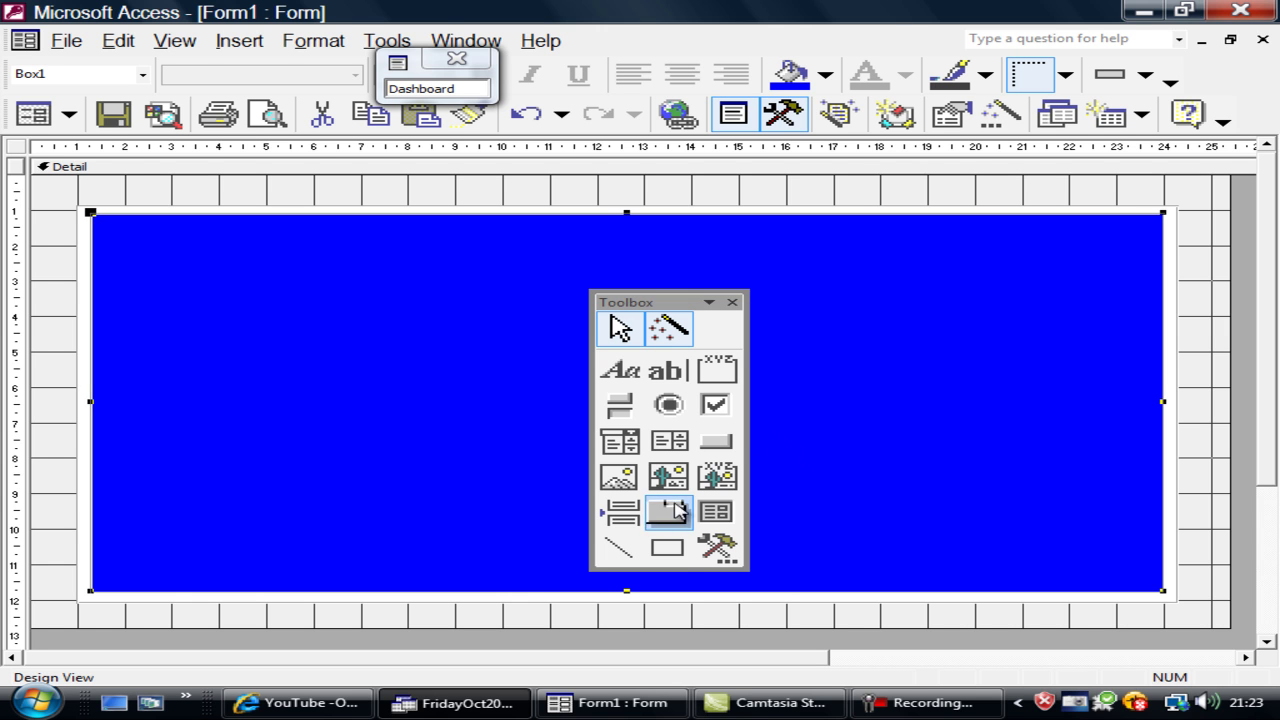
- Draw a light blue rectangle inside the blue one, leaving a thin dark-blue border around it
{"action": "left_click", "coordinate": [667, 547]}
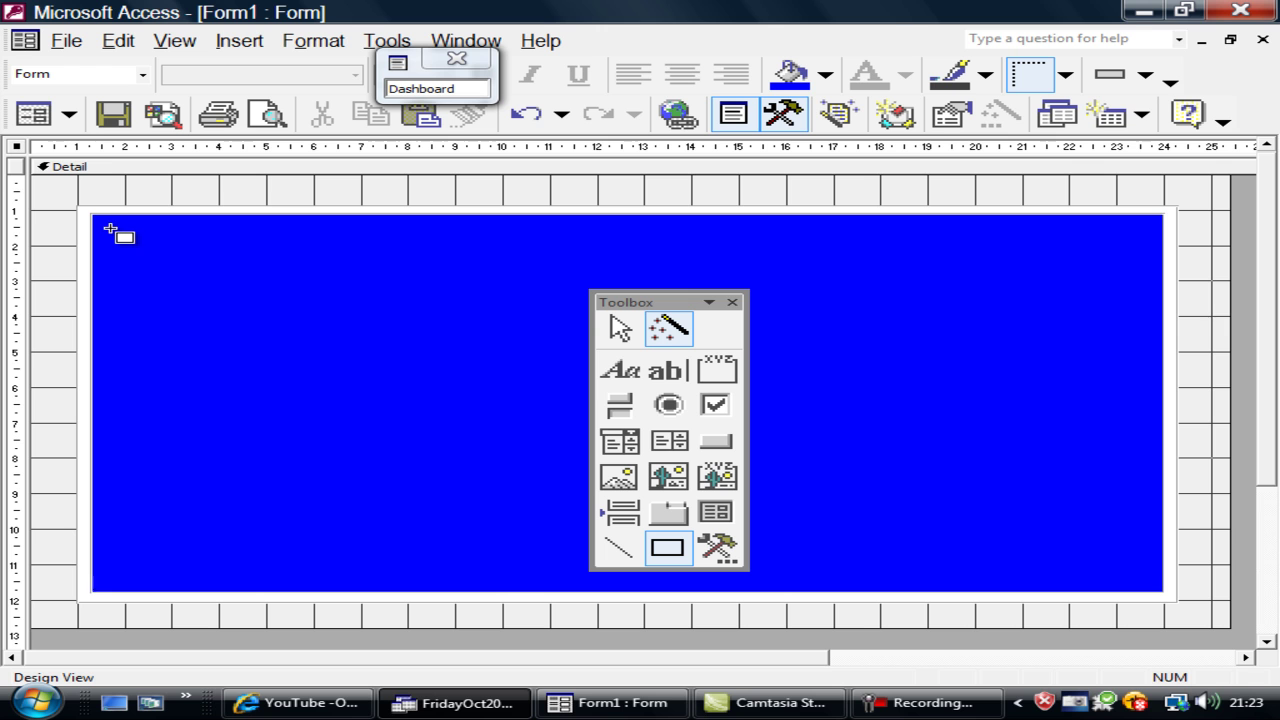
{"action": "left_click_drag", "start_coordinate": [107, 228], "coordinate": [1148, 580]}
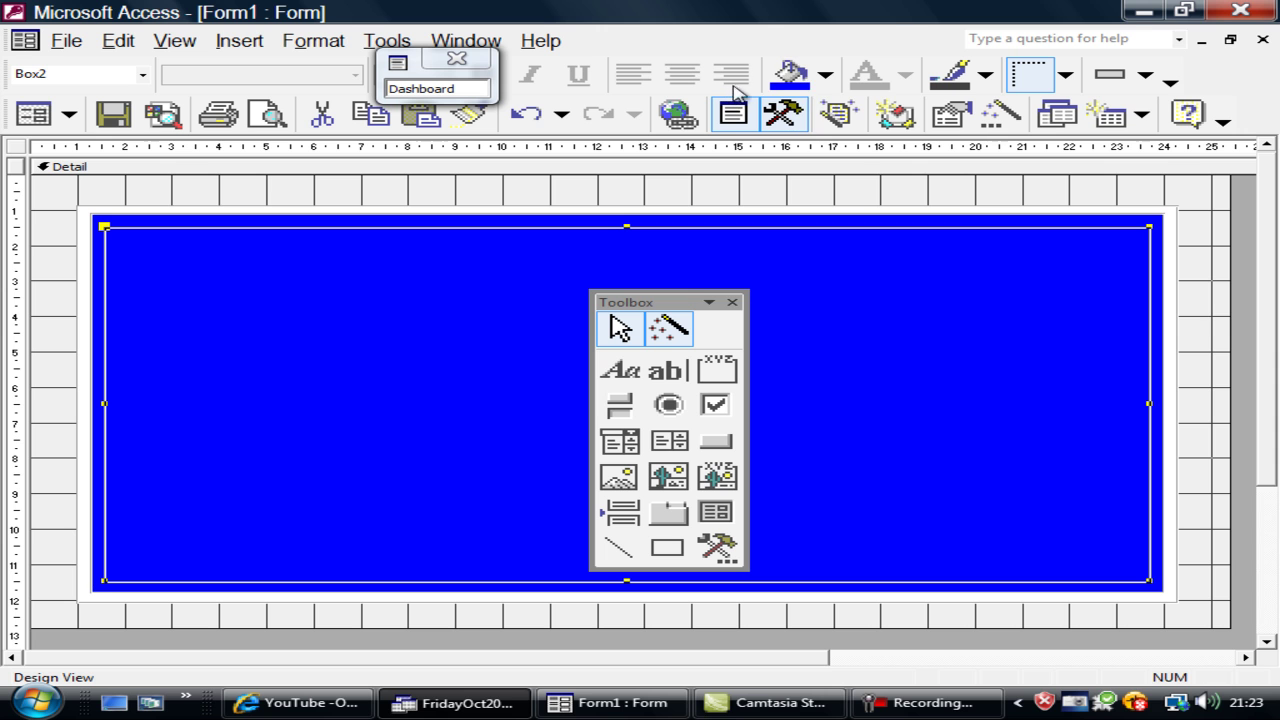
{"action": "left_click", "coordinate": [824, 78]}
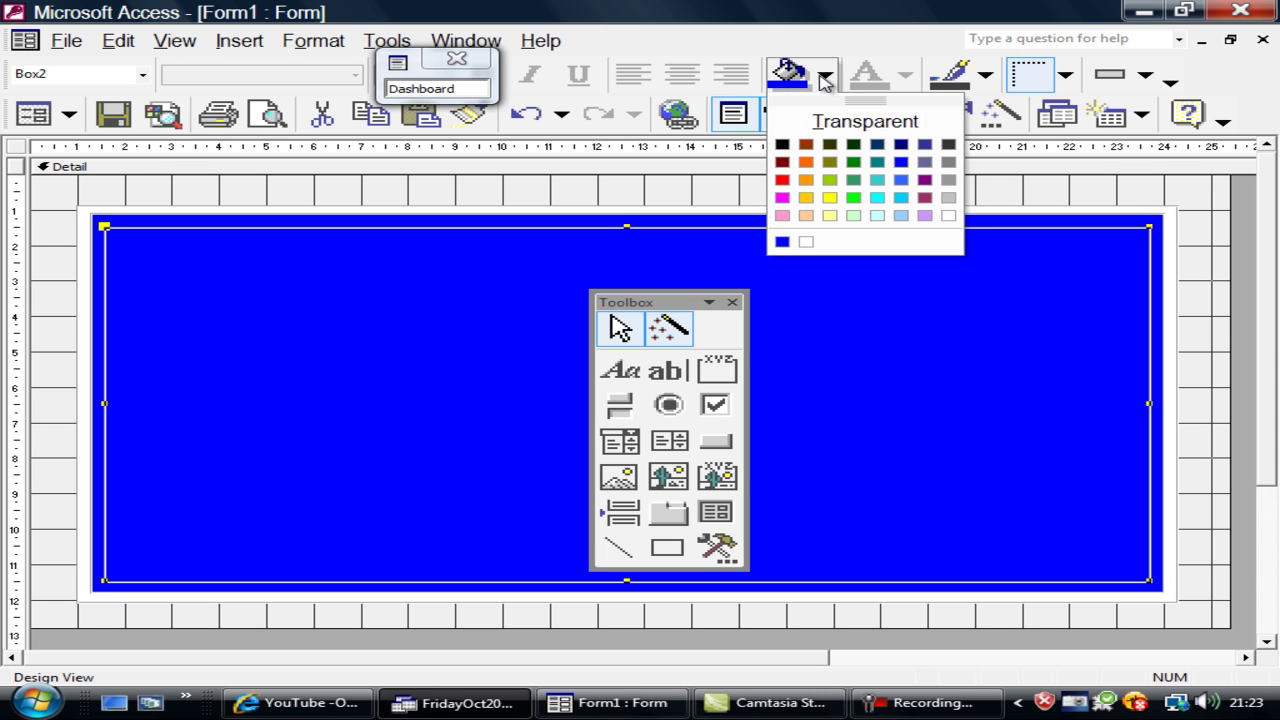
{"action": "left_click", "coordinate": [902, 216]}
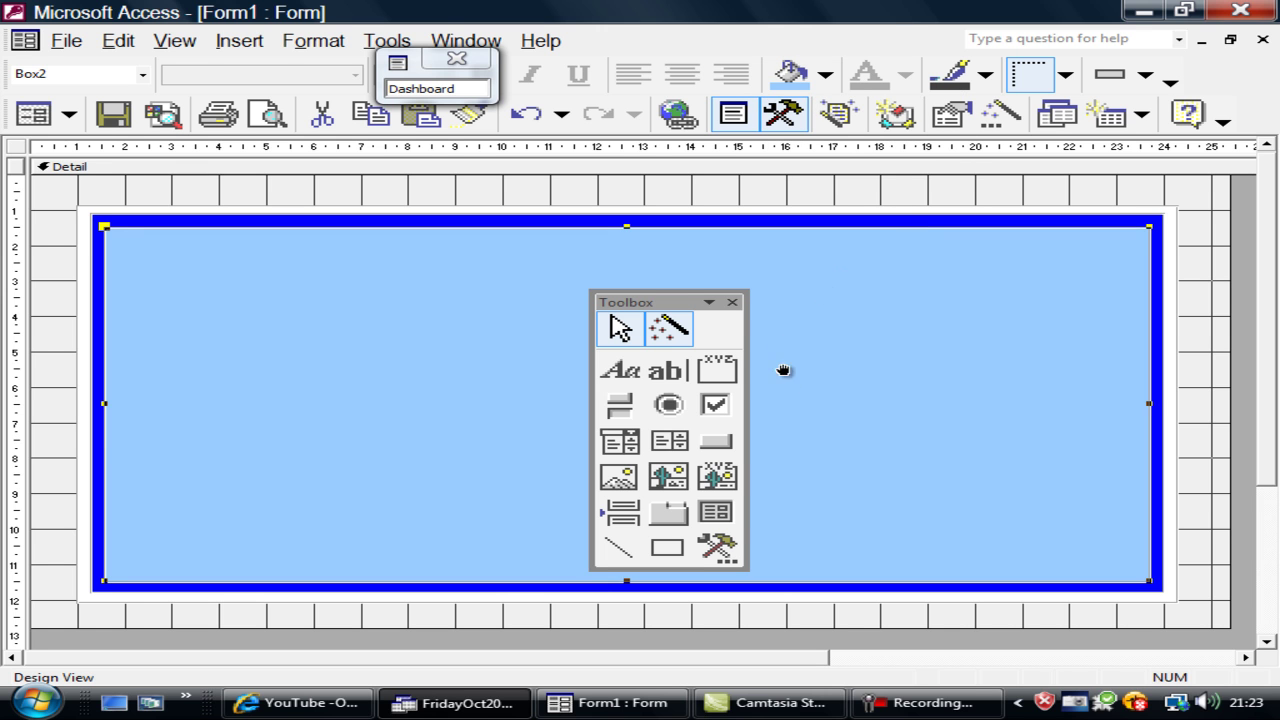
{"action": "left_click_drag", "start_coordinate": [628, 228], "coordinate": [626, 221]}
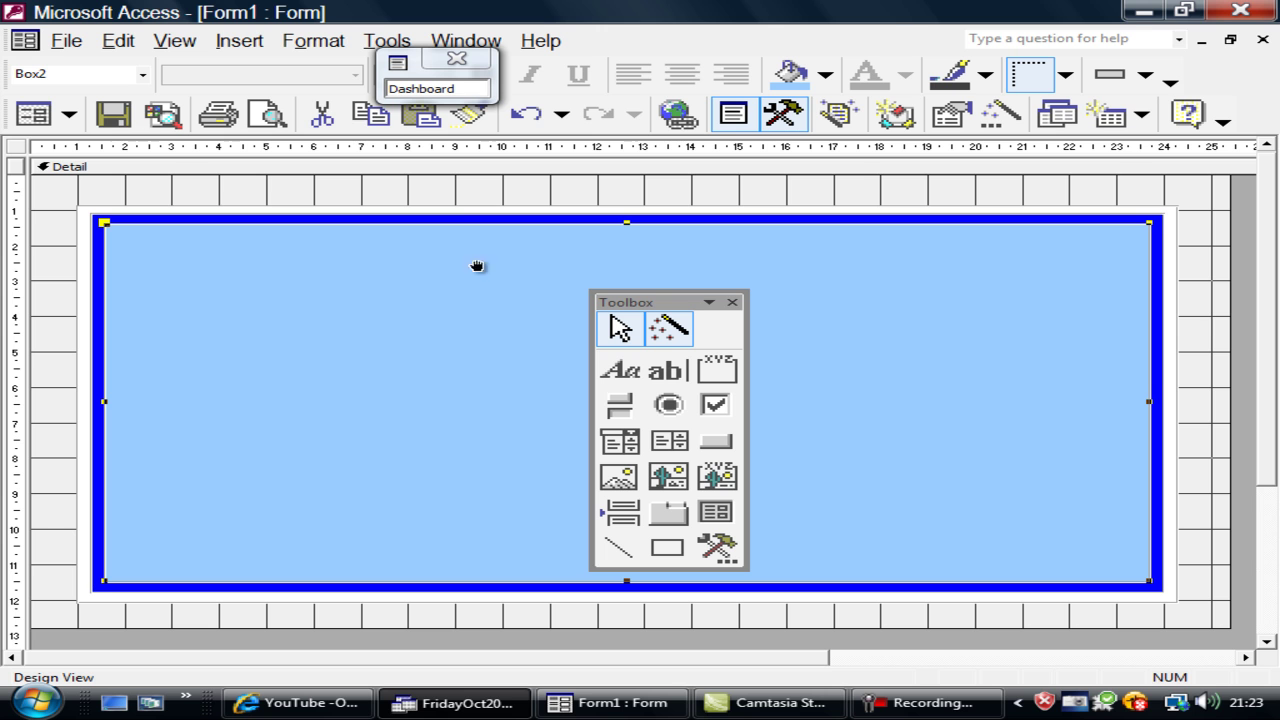
- Save the form as 'Dashboard Form'
{"action": "left_click", "coordinate": [113, 113]}
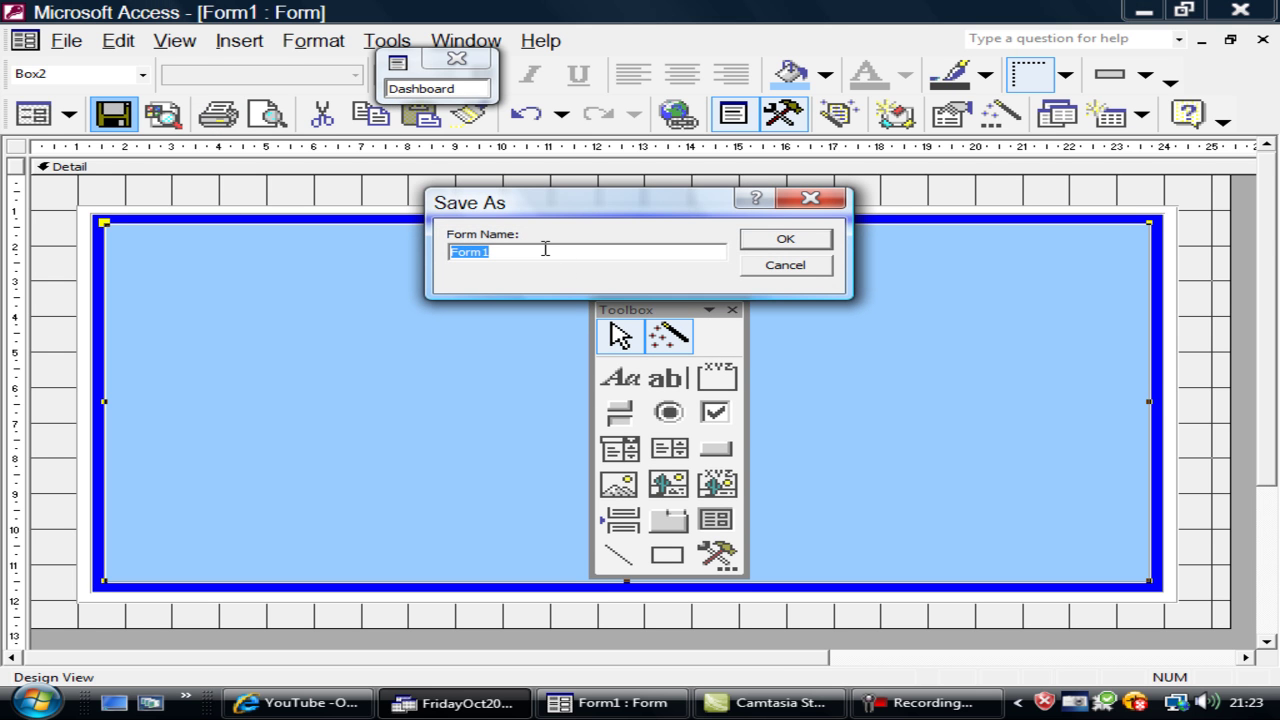
{"action": "type", "text": "Dashboard"}
{"action": "left_click", "coordinate": [781, 240]}
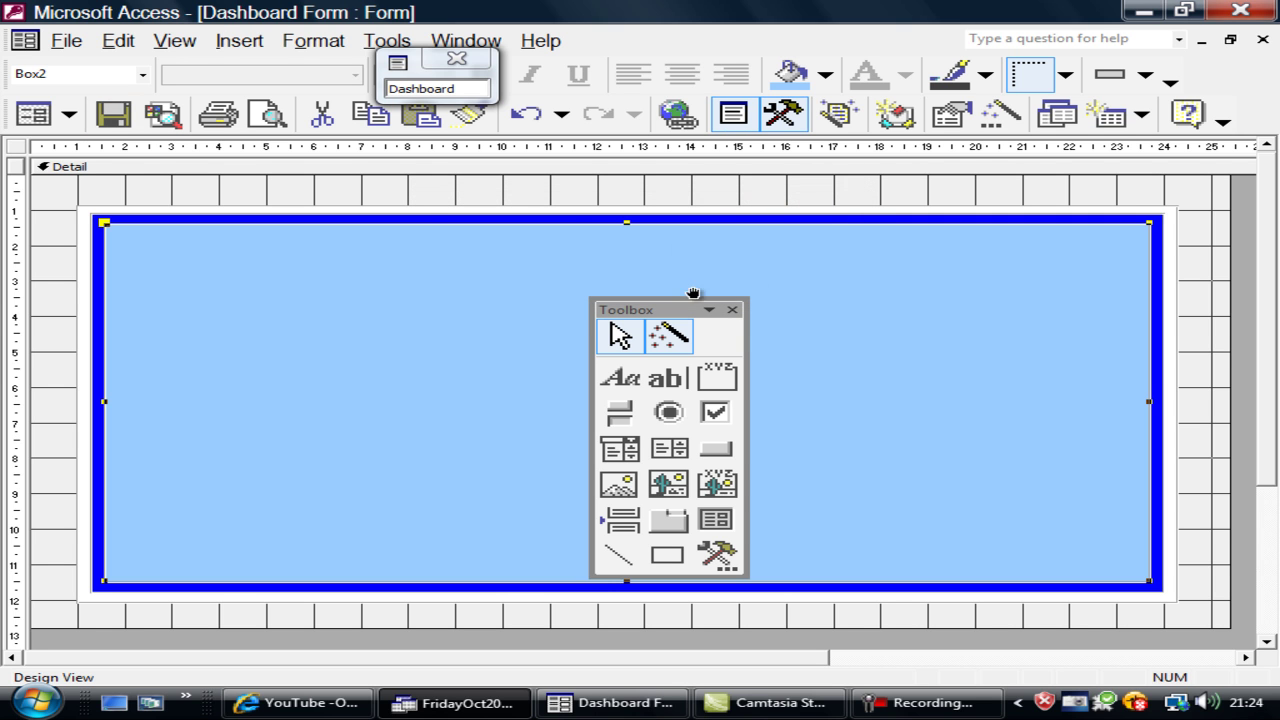
{"action": "left_click_drag", "start_coordinate": [675, 318], "coordinate": [978, 296]}
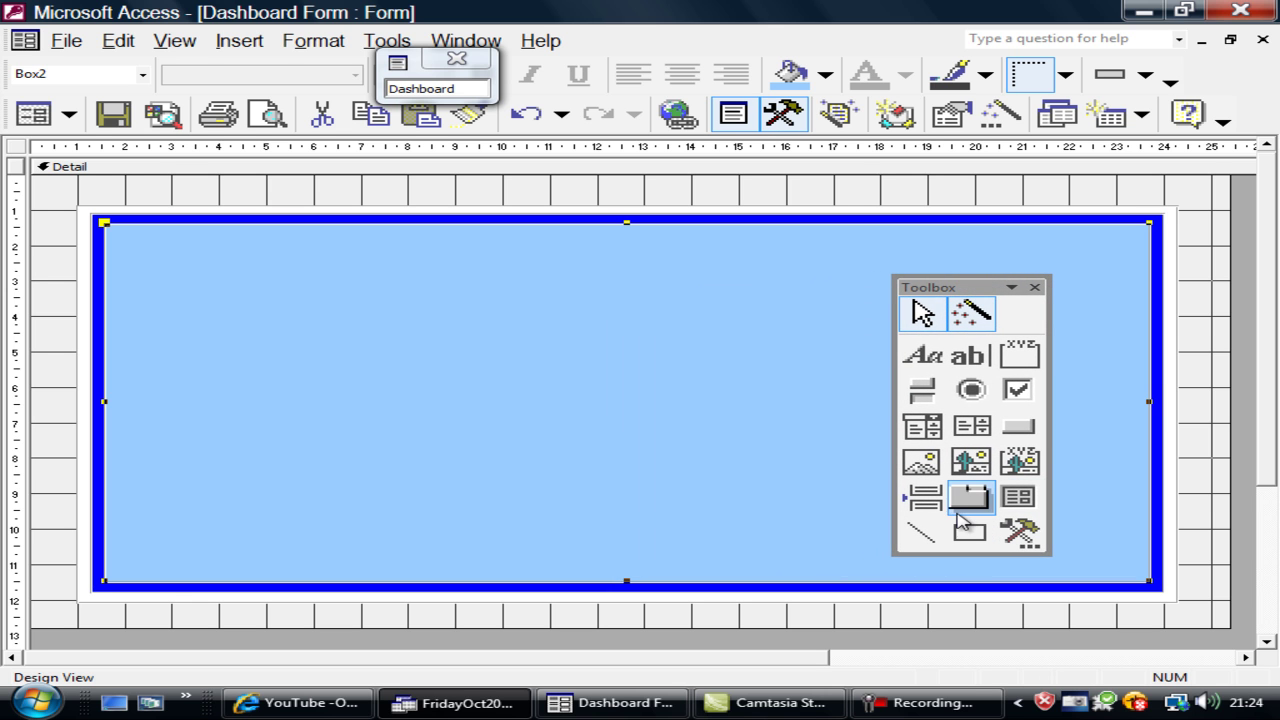
- Add a title label near the top of the light blue panel with the owner's database name
{"action": "left_click", "coordinate": [922, 355]}
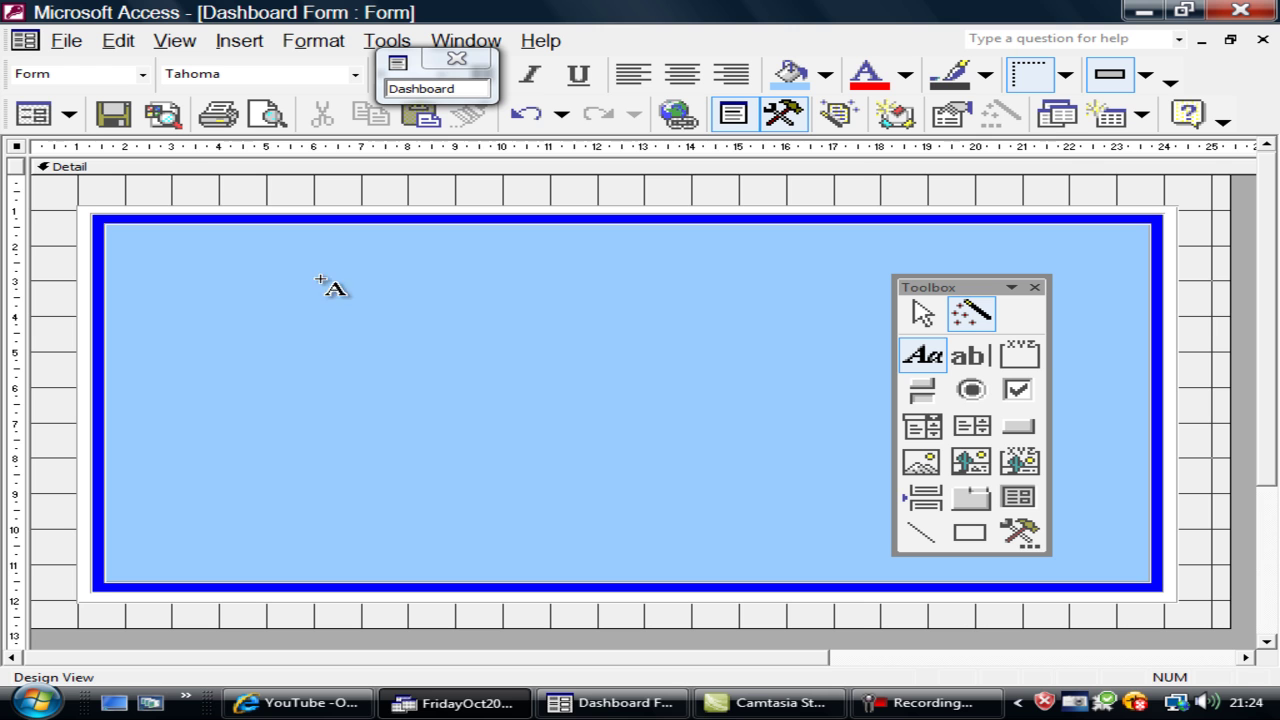
{"action": "left_click_drag", "start_coordinate": [377, 265], "coordinate": [878, 358]}
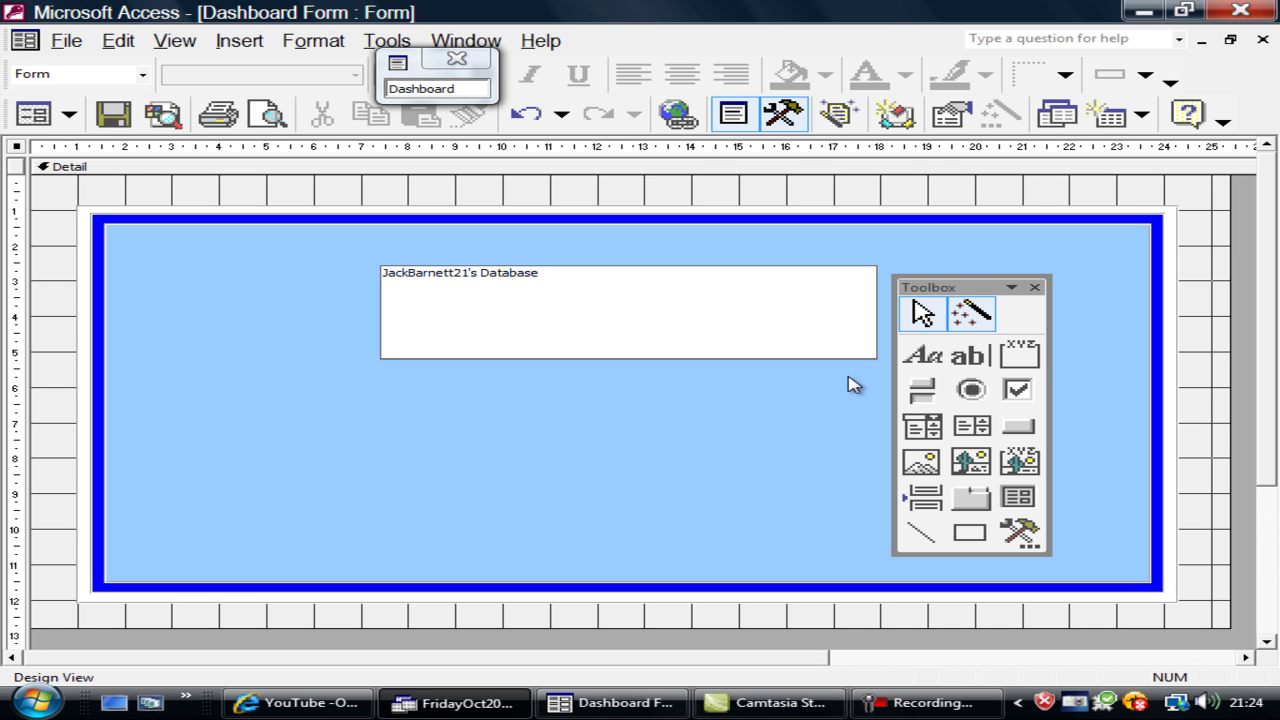
{"action": "key", "text": "Return"}
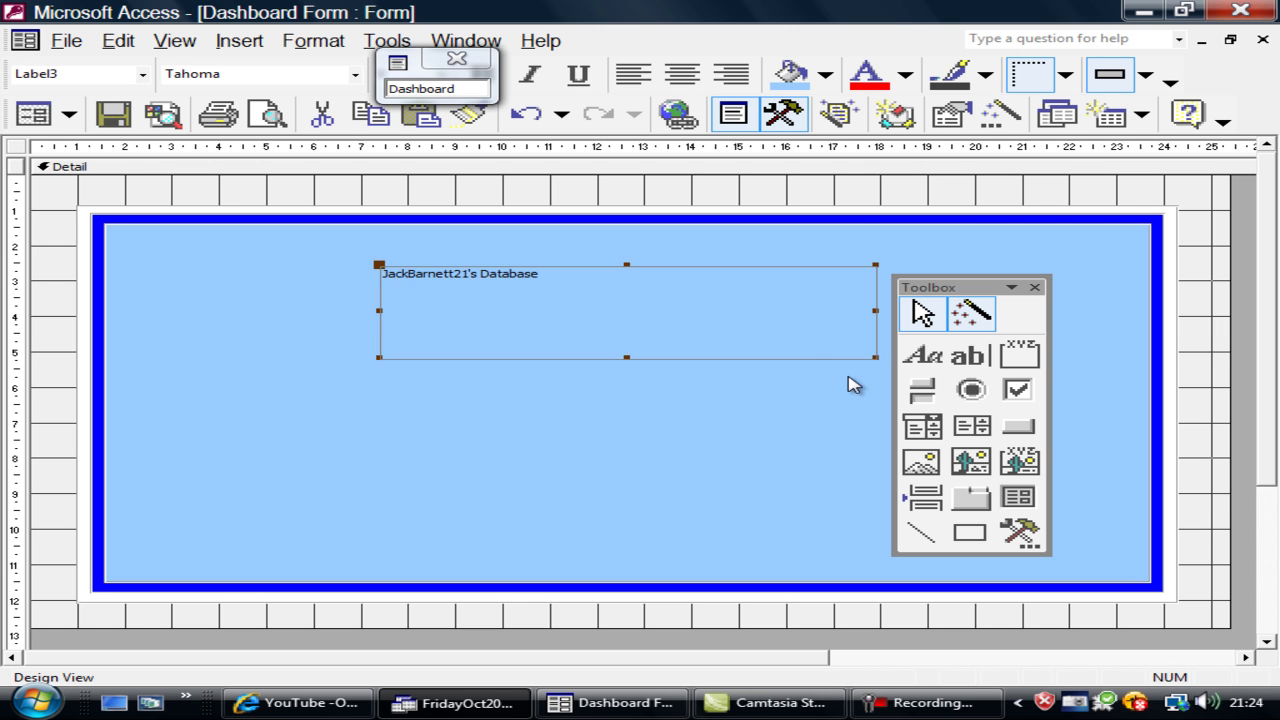
{"action": "left_click", "coordinate": [568, 275]}
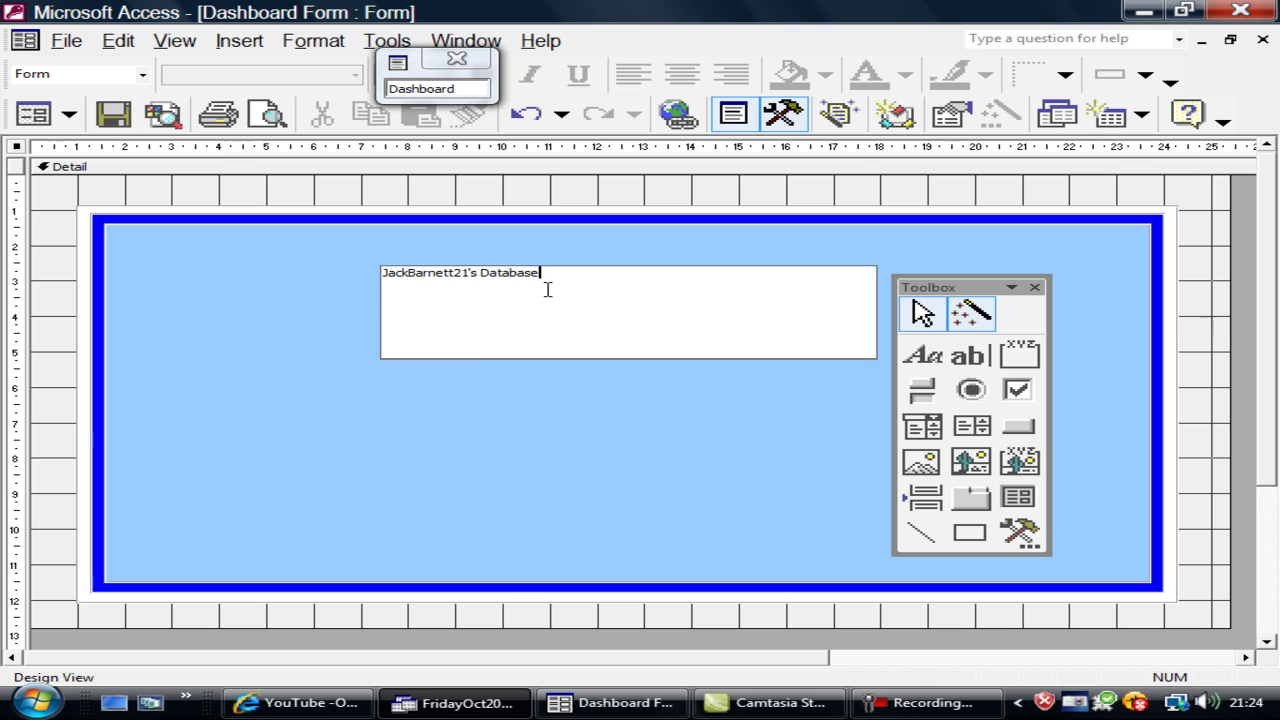
{"action": "key", "text": "Return"}
{"action": "left_click", "coordinate": [547, 289]}
- Append 'Dashboard' to the title label text and select the label
{"action": "type", "text": "Dashboard"}
{"action": "left_click", "coordinate": [700, 366]}
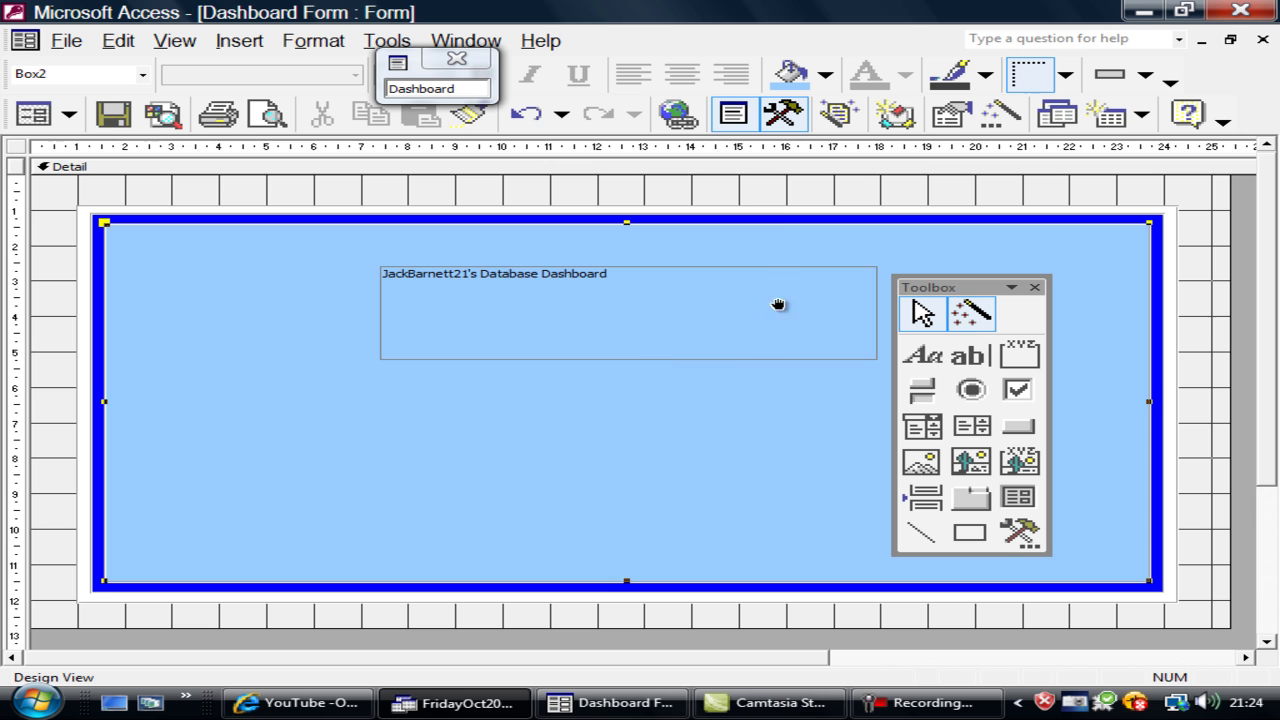
{"action": "left_click", "coordinate": [748, 200]}
{"action": "left_click", "coordinate": [715, 353]}
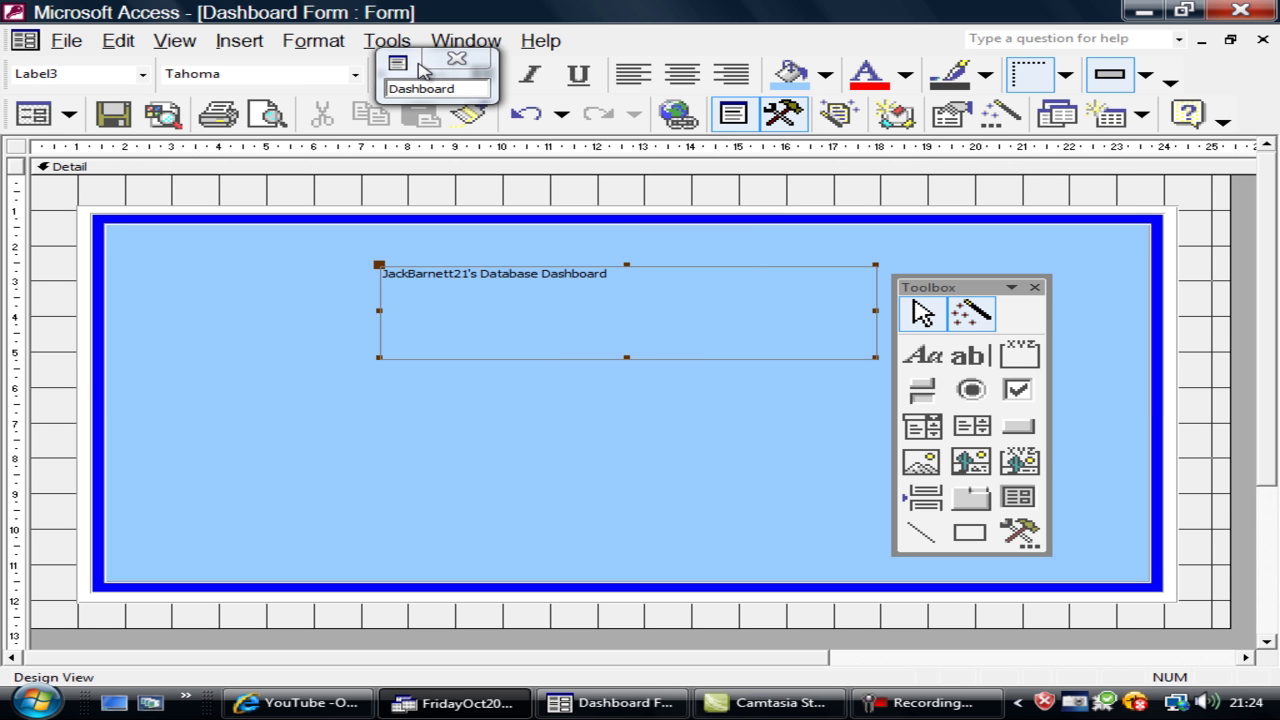
- Format the title label as 36 pt Papyrus
{"action": "left_click_drag", "start_coordinate": [425, 63], "coordinate": [692, 89]}
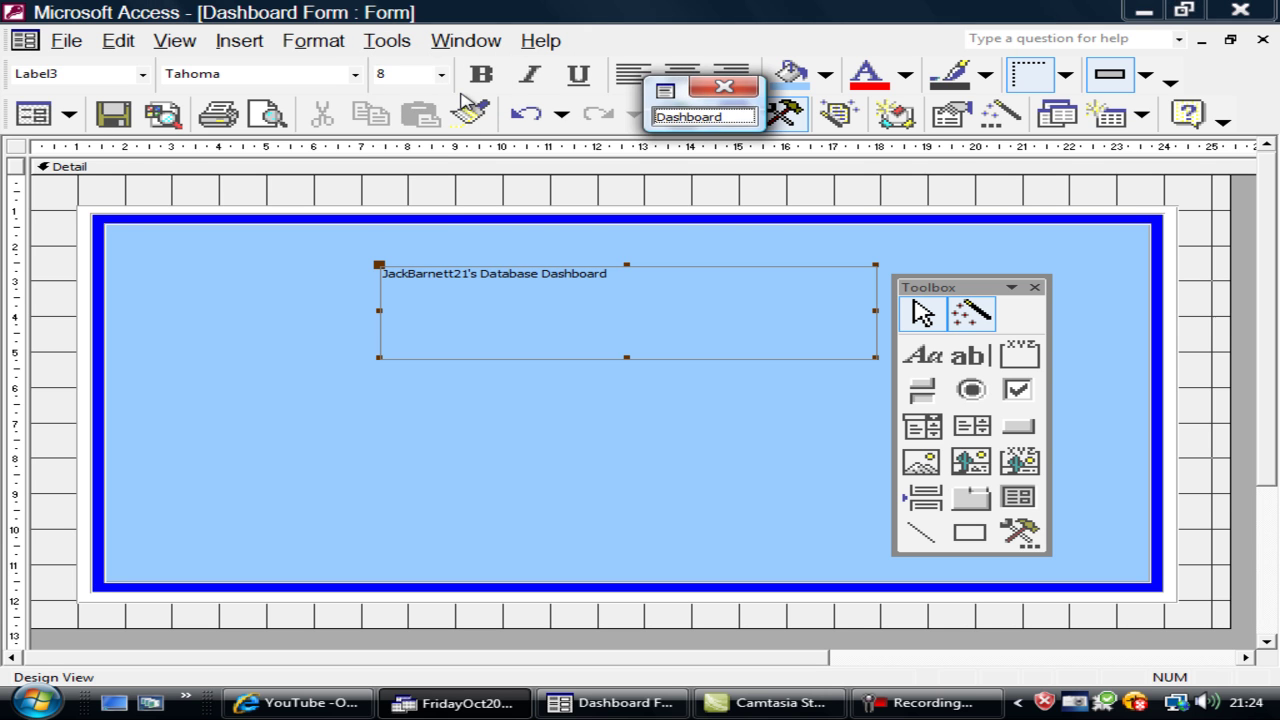
{"action": "left_click", "coordinate": [441, 74]}
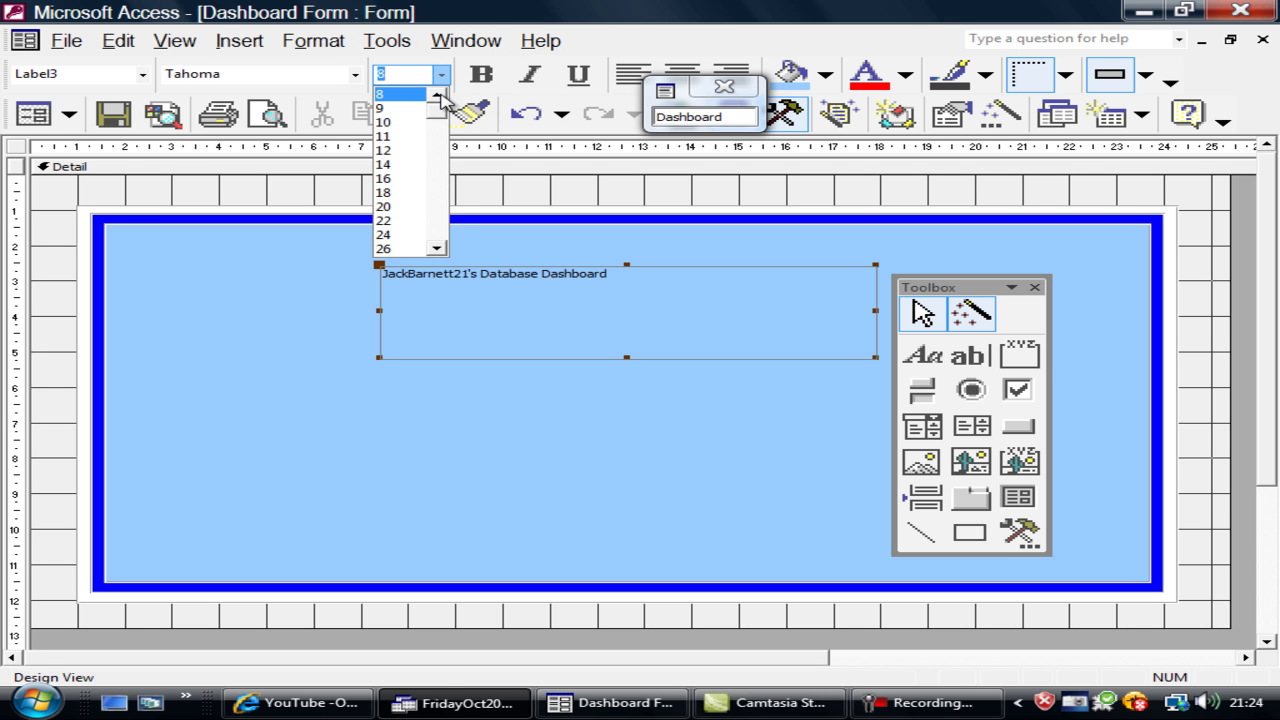
{"action": "left_click", "coordinate": [438, 249]}
{"action": "left_click", "coordinate": [438, 249]}
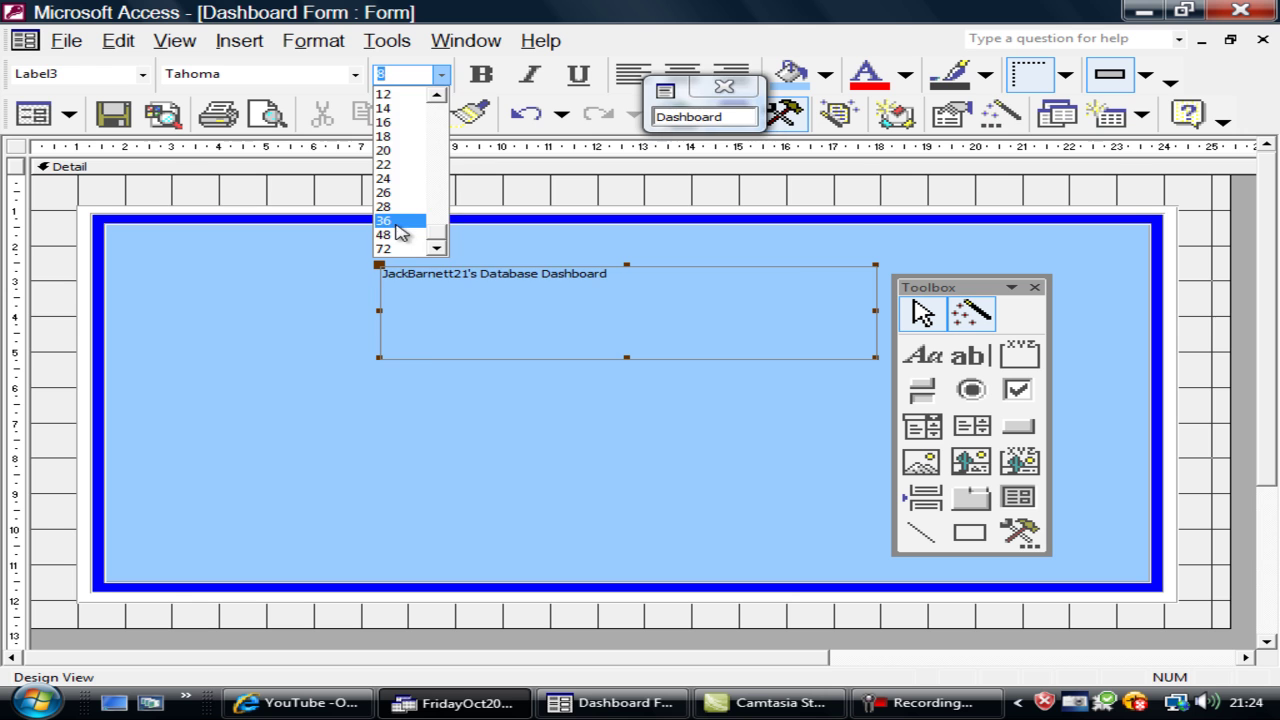
{"action": "left_click", "coordinate": [400, 220]}
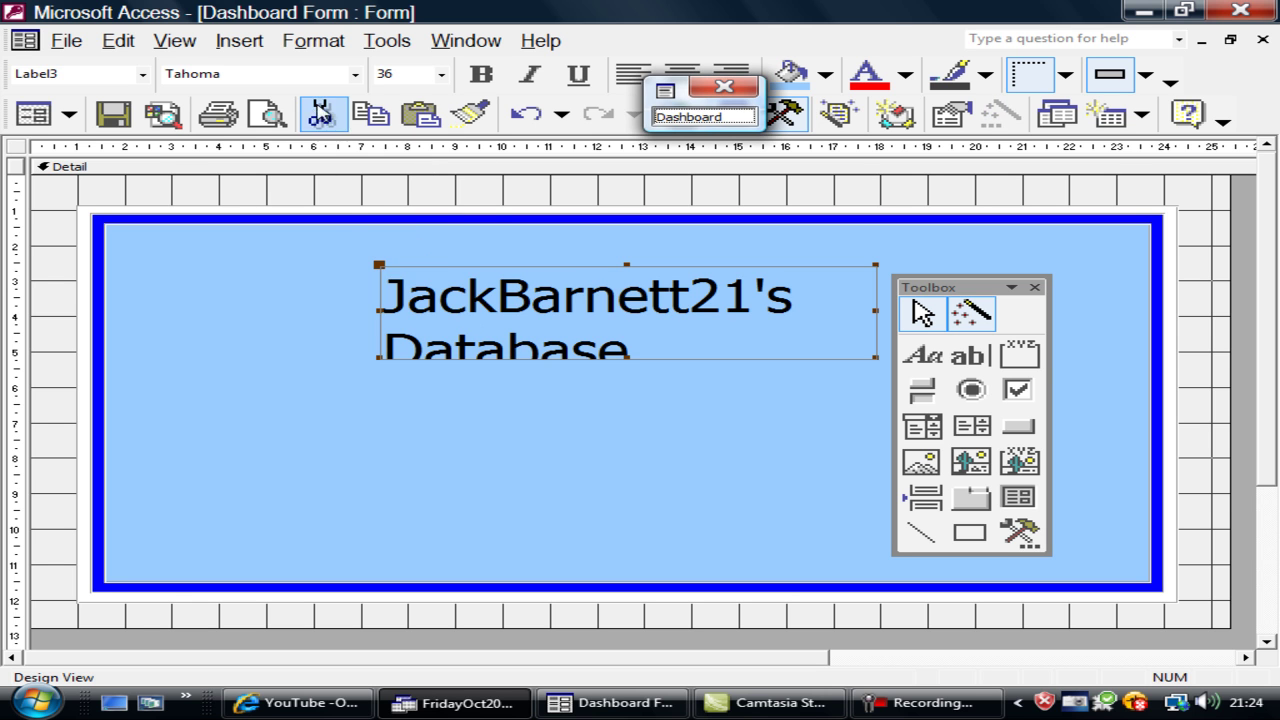
{"action": "left_click", "coordinate": [356, 75]}
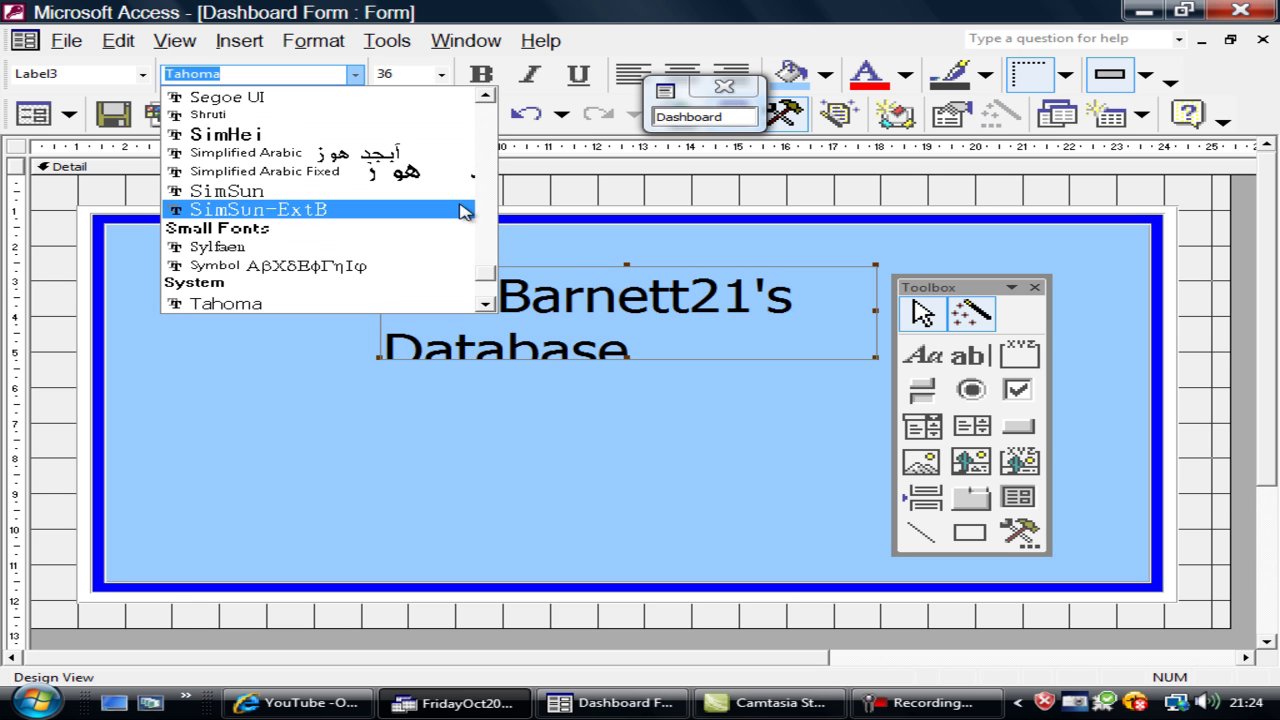
{"action": "scroll", "coordinate": [486, 283], "scroll_direction": "up", "scroll_amount": 1}
{"action": "left_click_drag", "start_coordinate": [486, 283], "coordinate": [486, 263]}
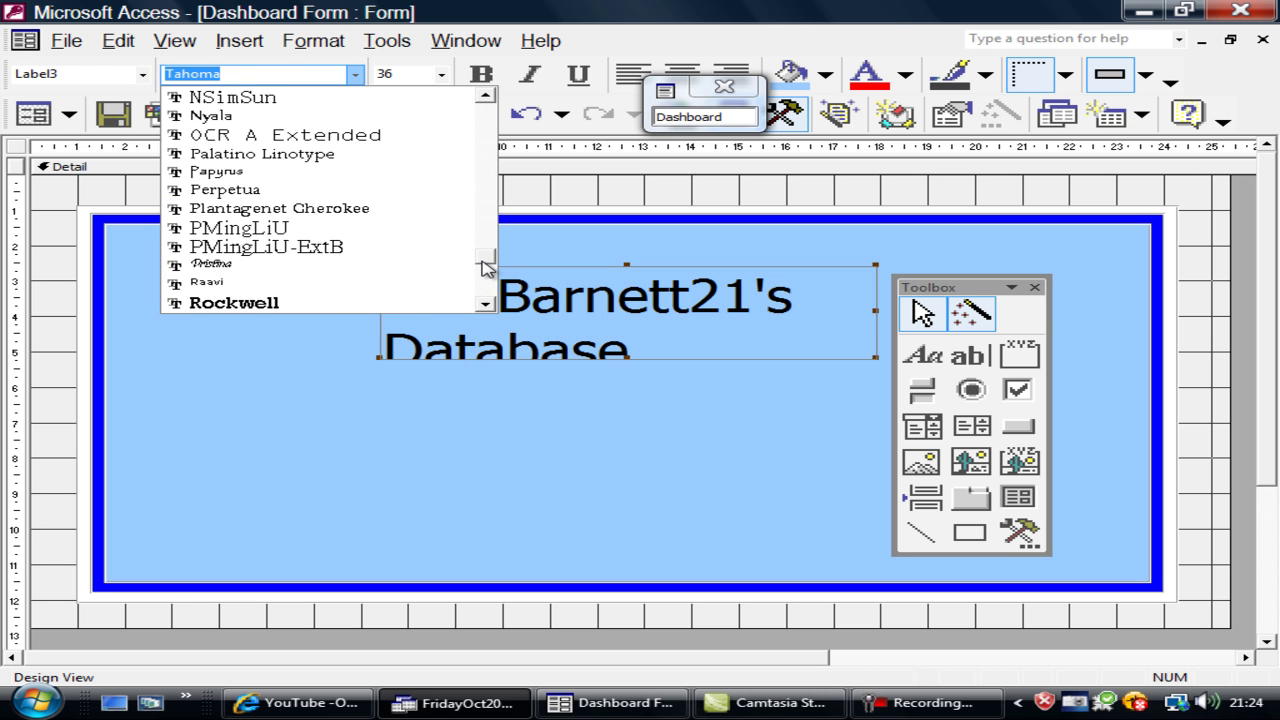
{"action": "left_click", "coordinate": [250, 169]}
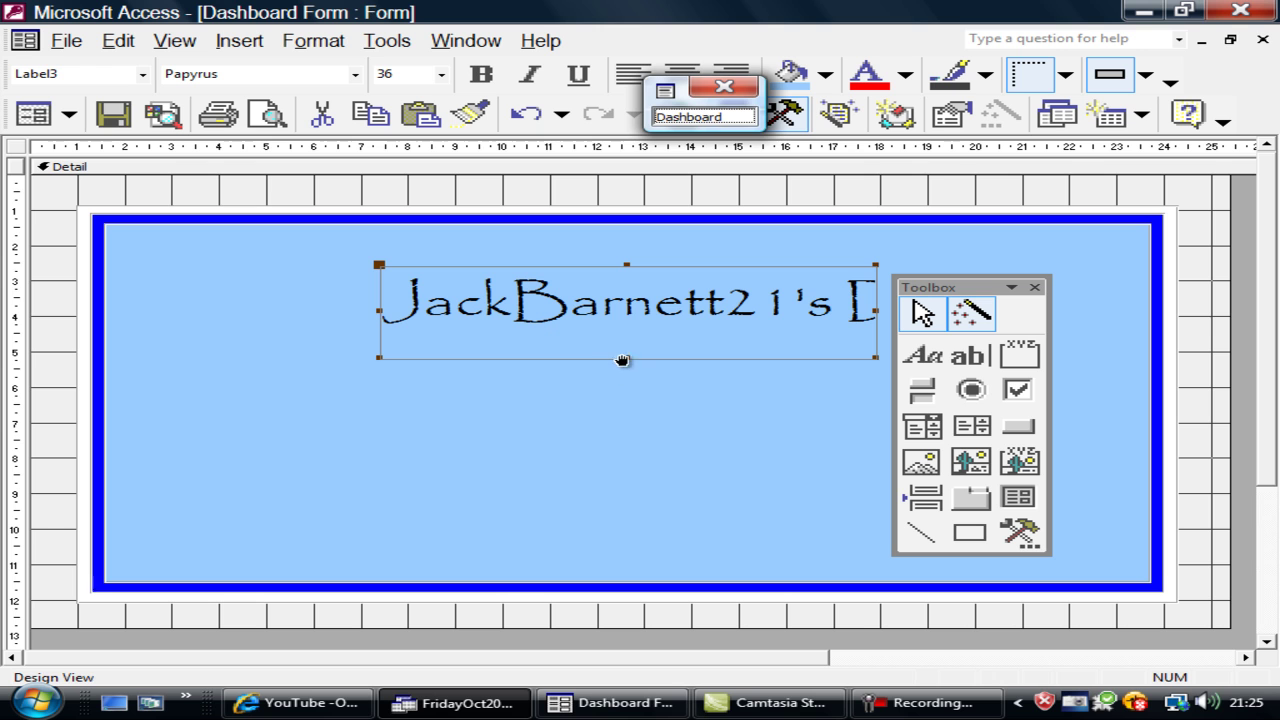
- Make the title label box taller and wider so the 36 pt text wraps onto more lines
{"action": "left_click_drag", "start_coordinate": [625, 359], "coordinate": [626, 435]}
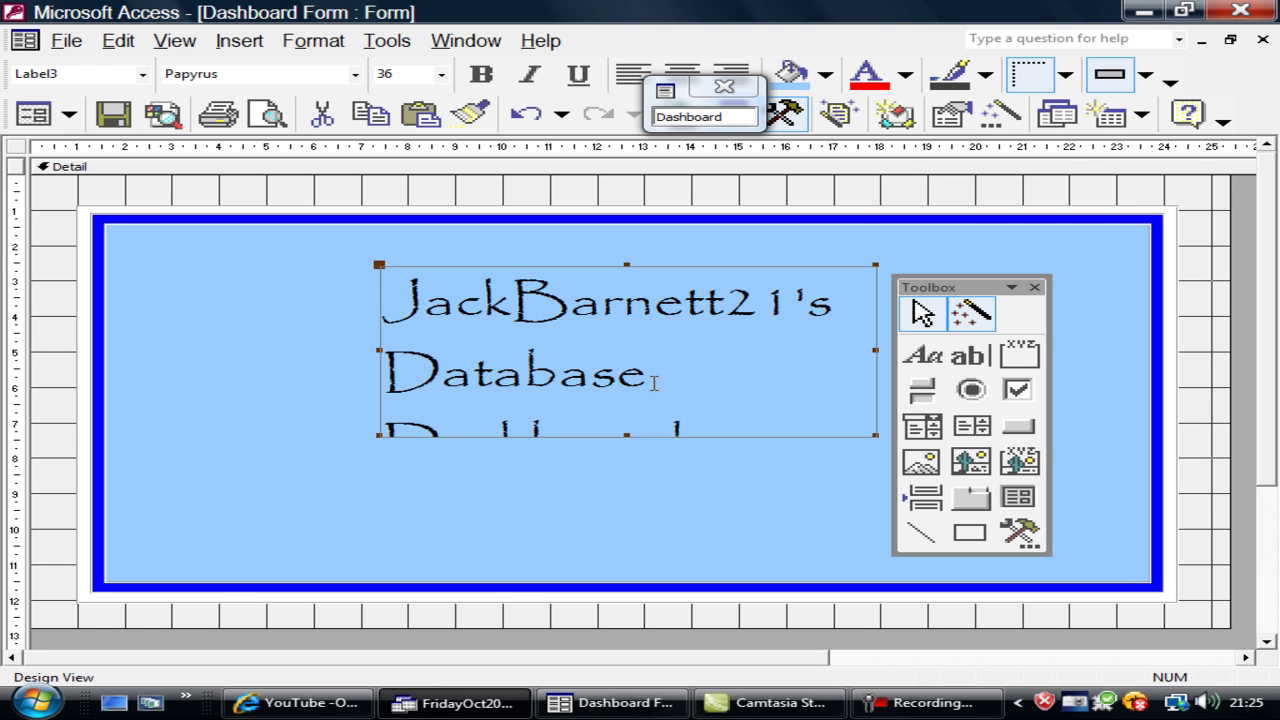
{"action": "left_click_drag", "start_coordinate": [654, 383], "coordinate": [395, 368]}
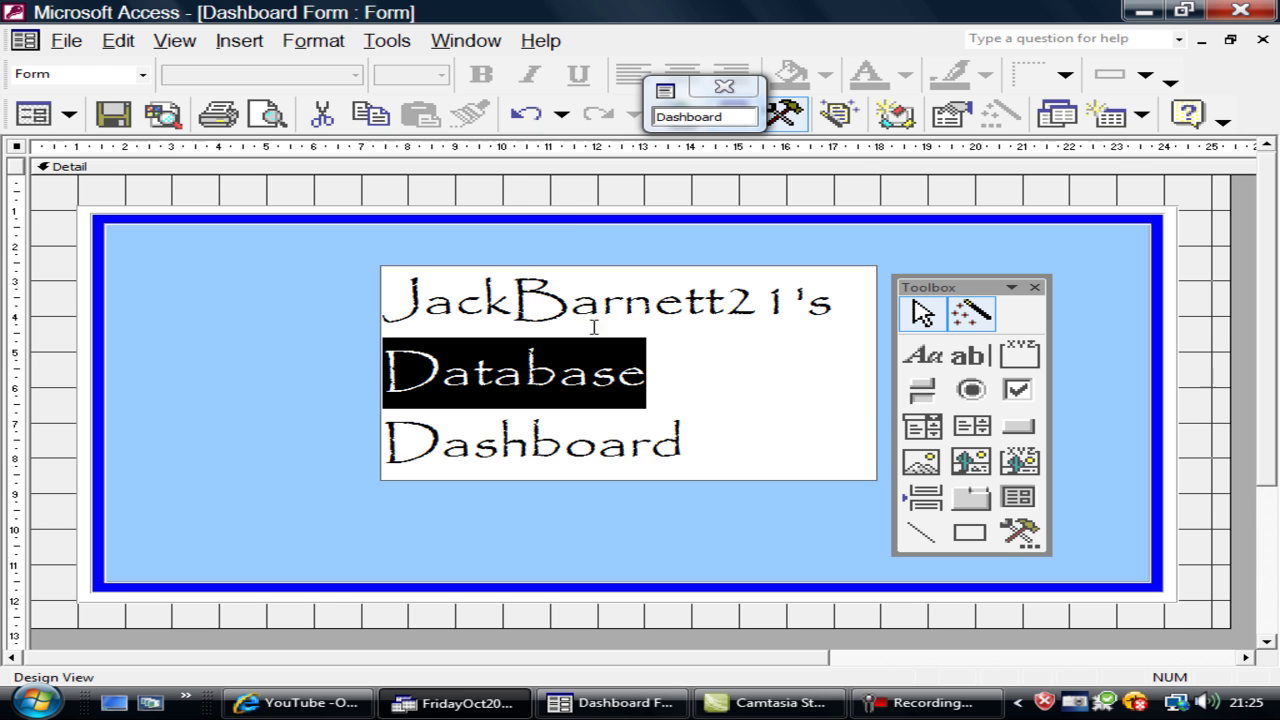
{"action": "left_click", "coordinate": [560, 220]}
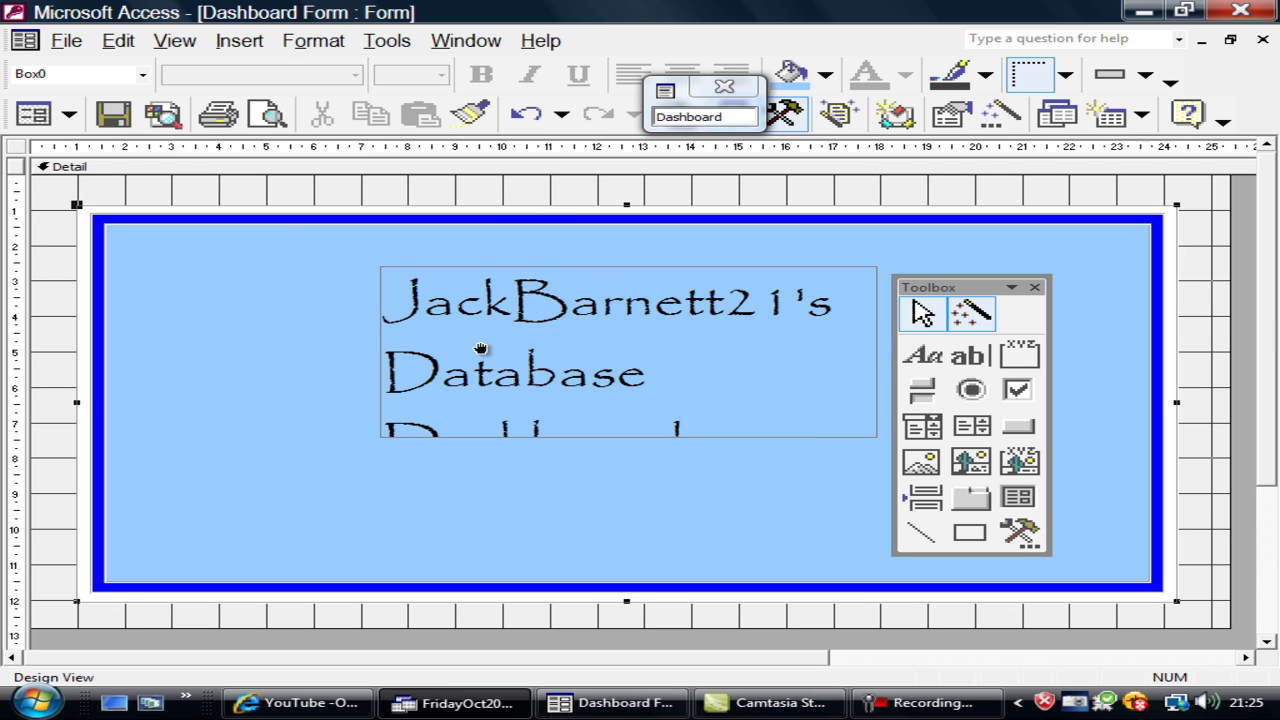
{"action": "left_click", "coordinate": [447, 190]}
{"action": "left_click", "coordinate": [458, 273]}
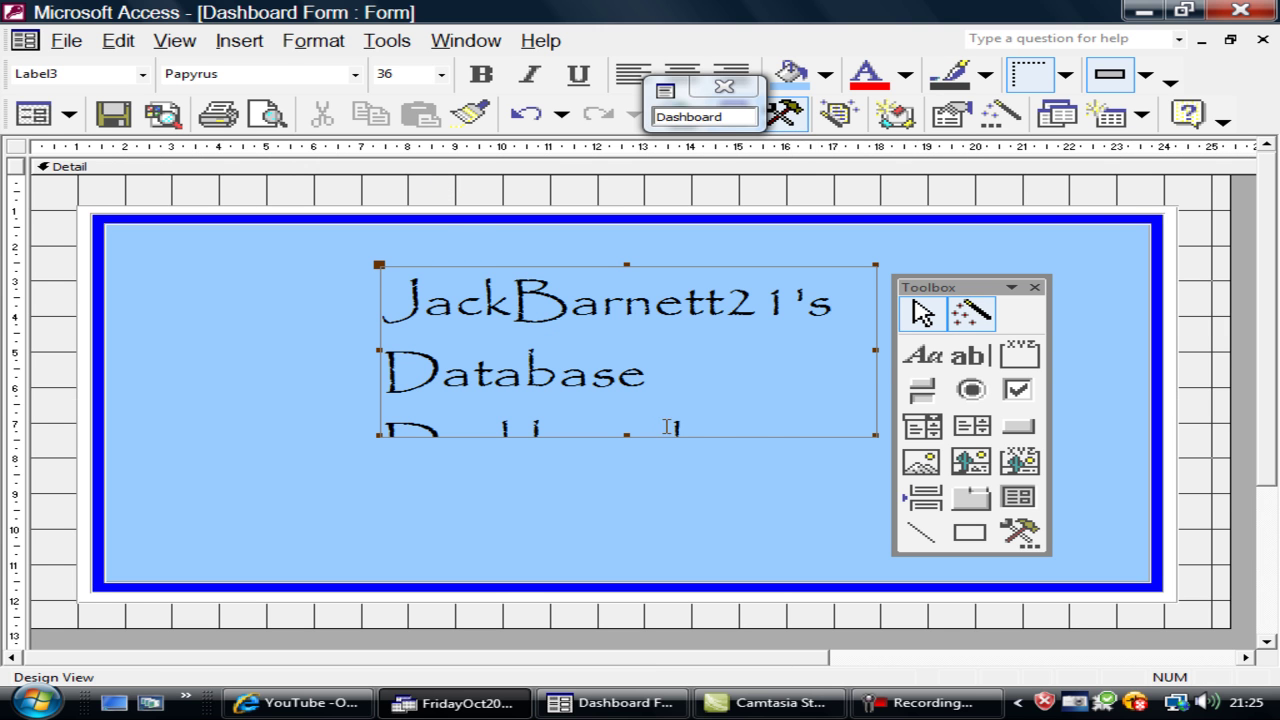
{"action": "left_click_drag", "start_coordinate": [876, 350], "coordinate": [946, 351]}
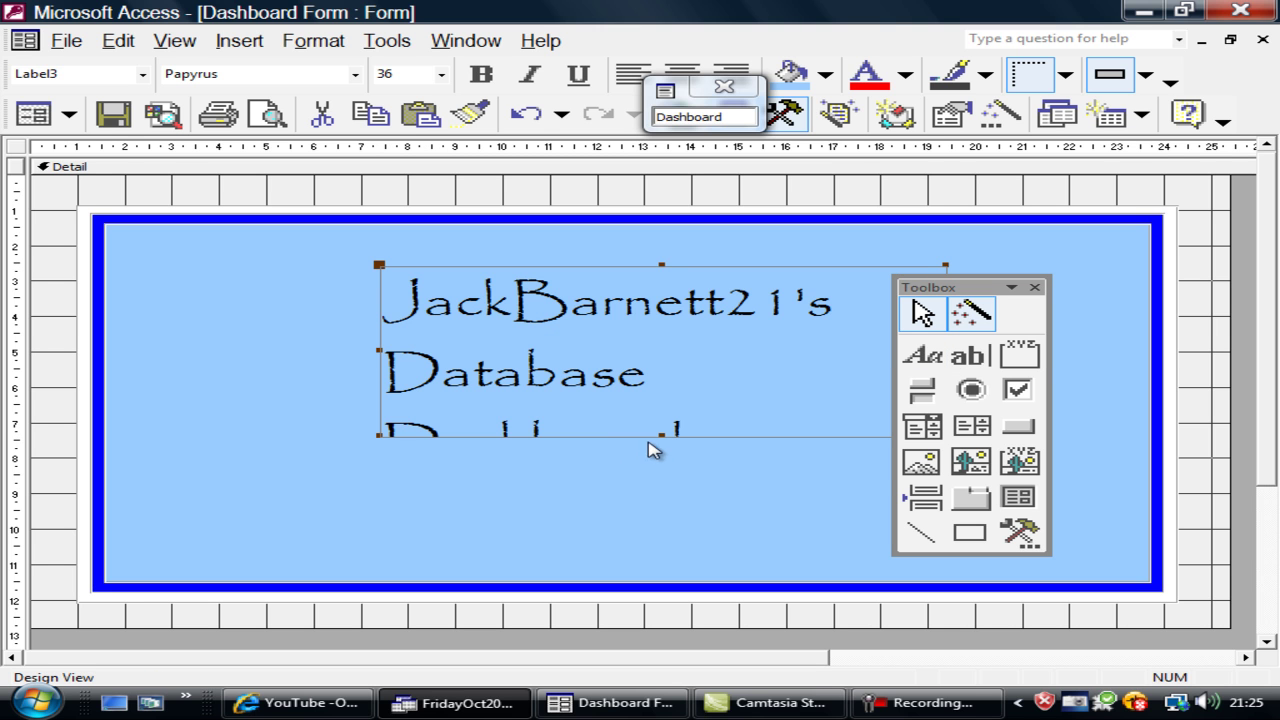
{"action": "left_click", "coordinate": [662, 430]}
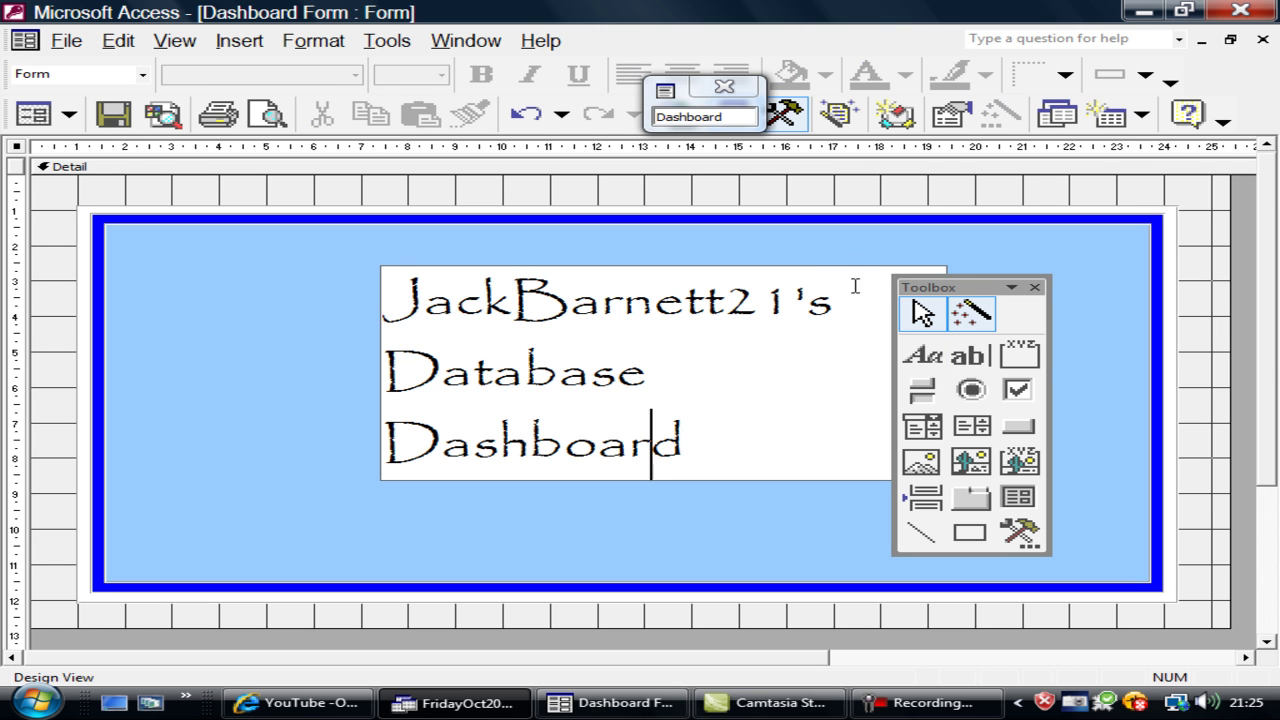
{"action": "left_click_drag", "start_coordinate": [984, 288], "coordinate": [1130, 283]}
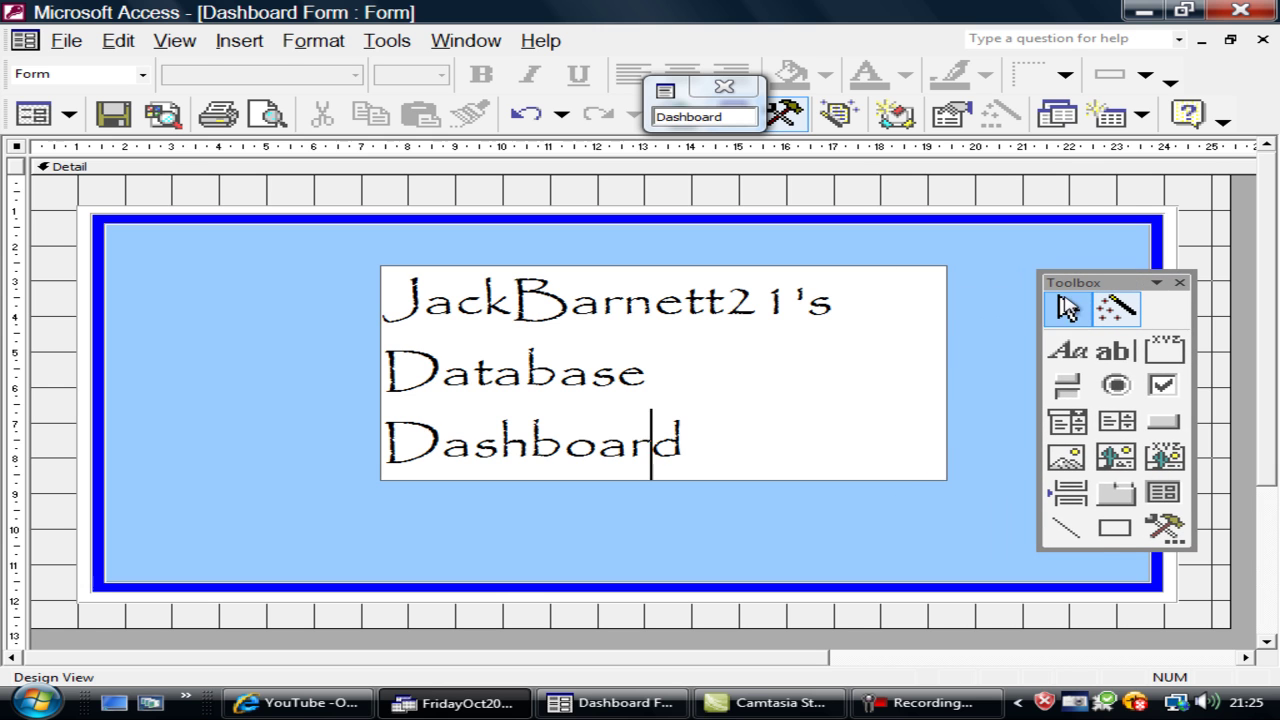
{"action": "key", "text": "Up"}
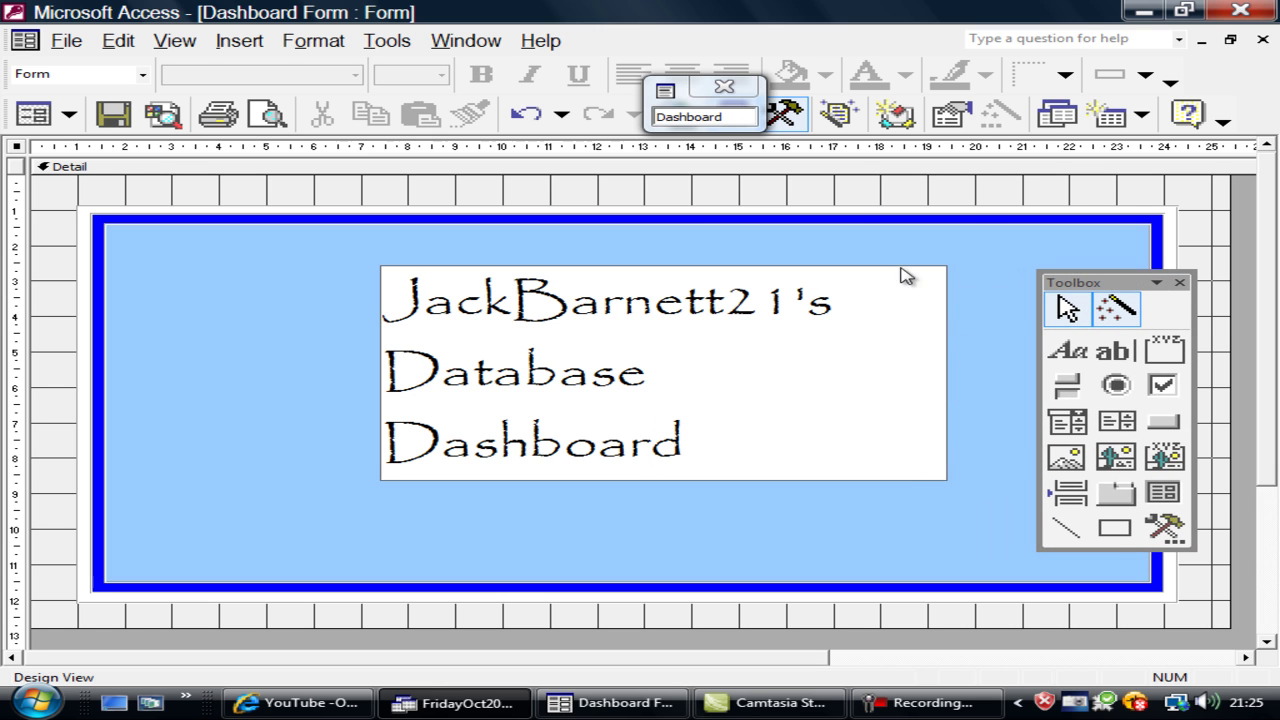
{"action": "left_click", "coordinate": [605, 190]}
{"action": "left_click", "coordinate": [605, 190]}
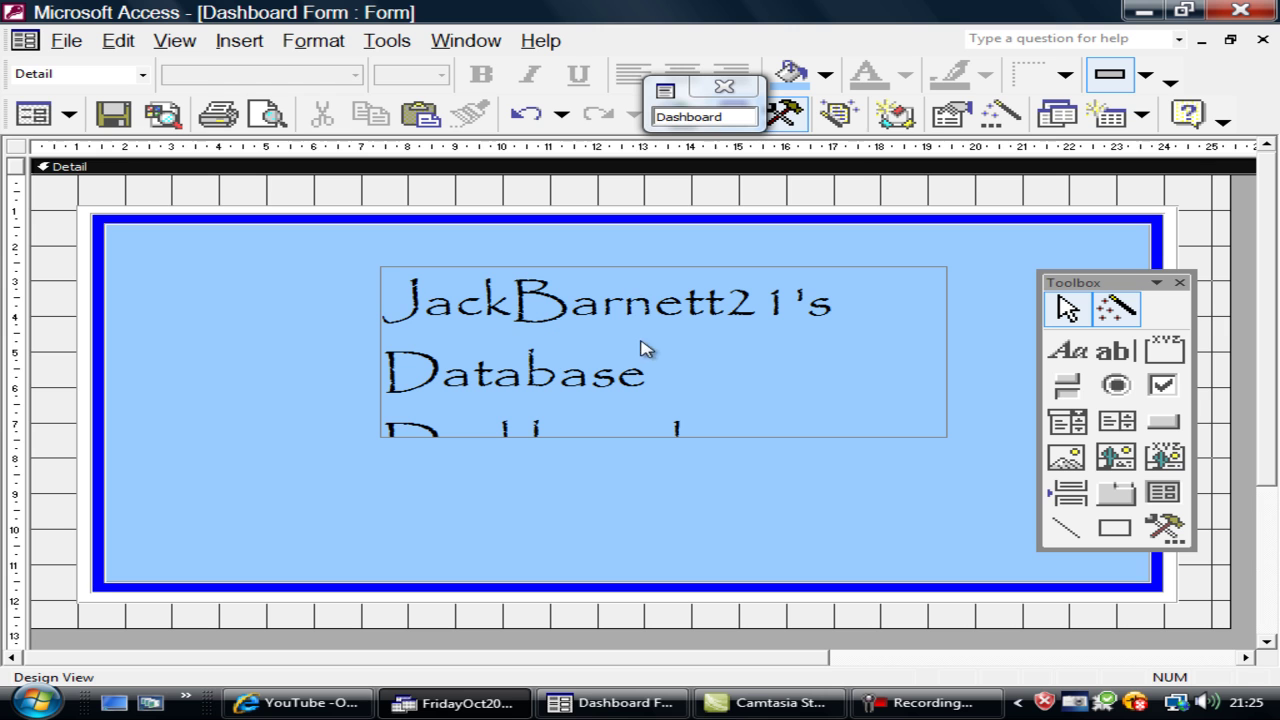
- Format the dashboard title text as 24 pt, centred and bold
{"action": "left_click", "coordinate": [414, 302]}
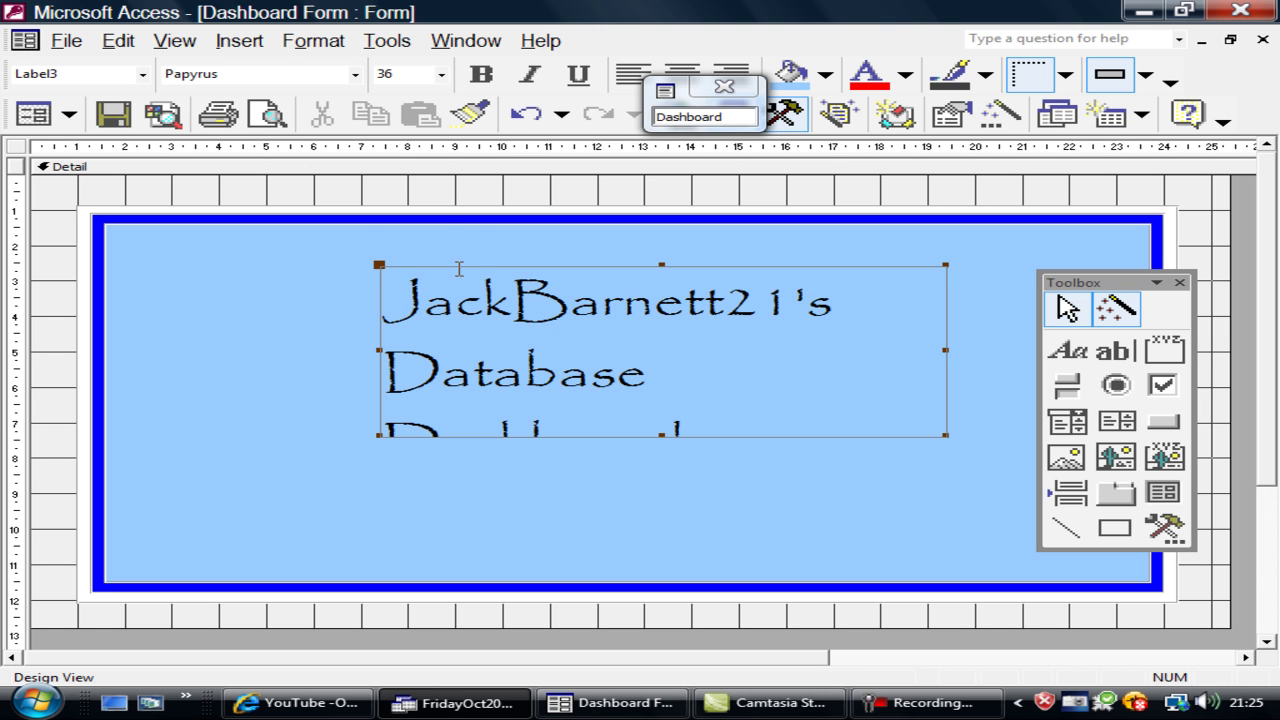
{"action": "left_click", "coordinate": [440, 74]}
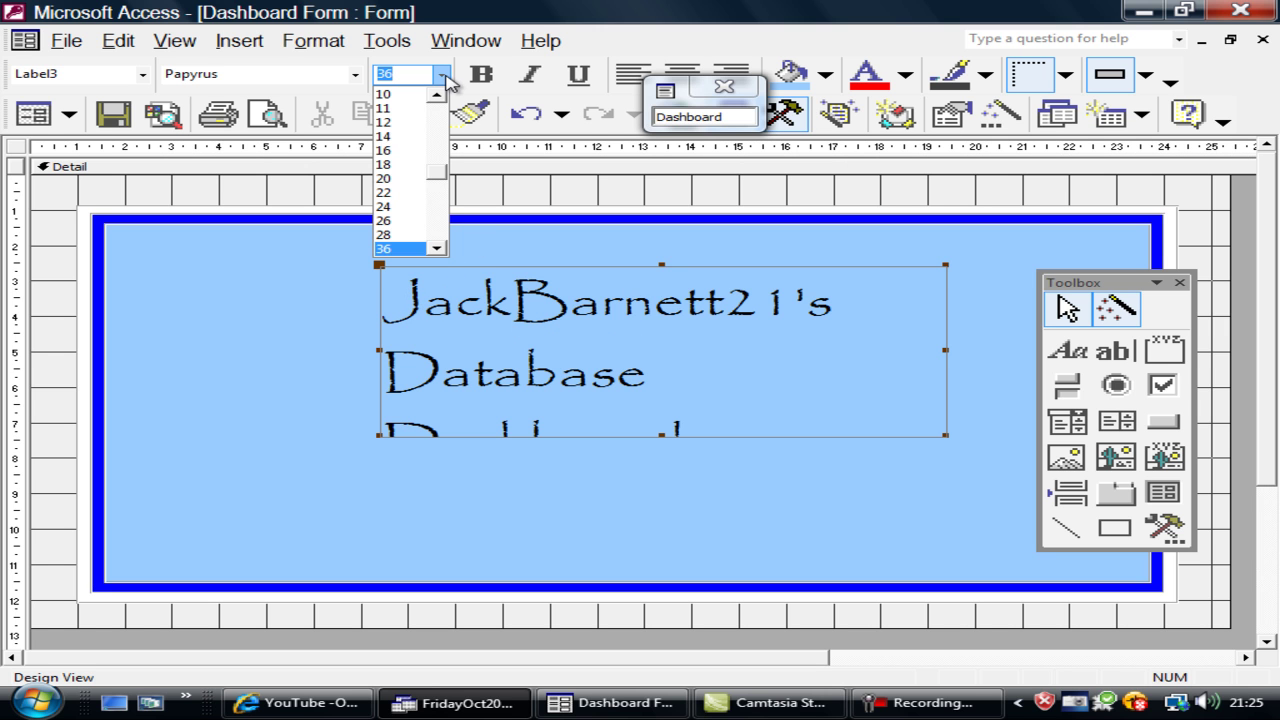
{"action": "left_click", "coordinate": [400, 207]}
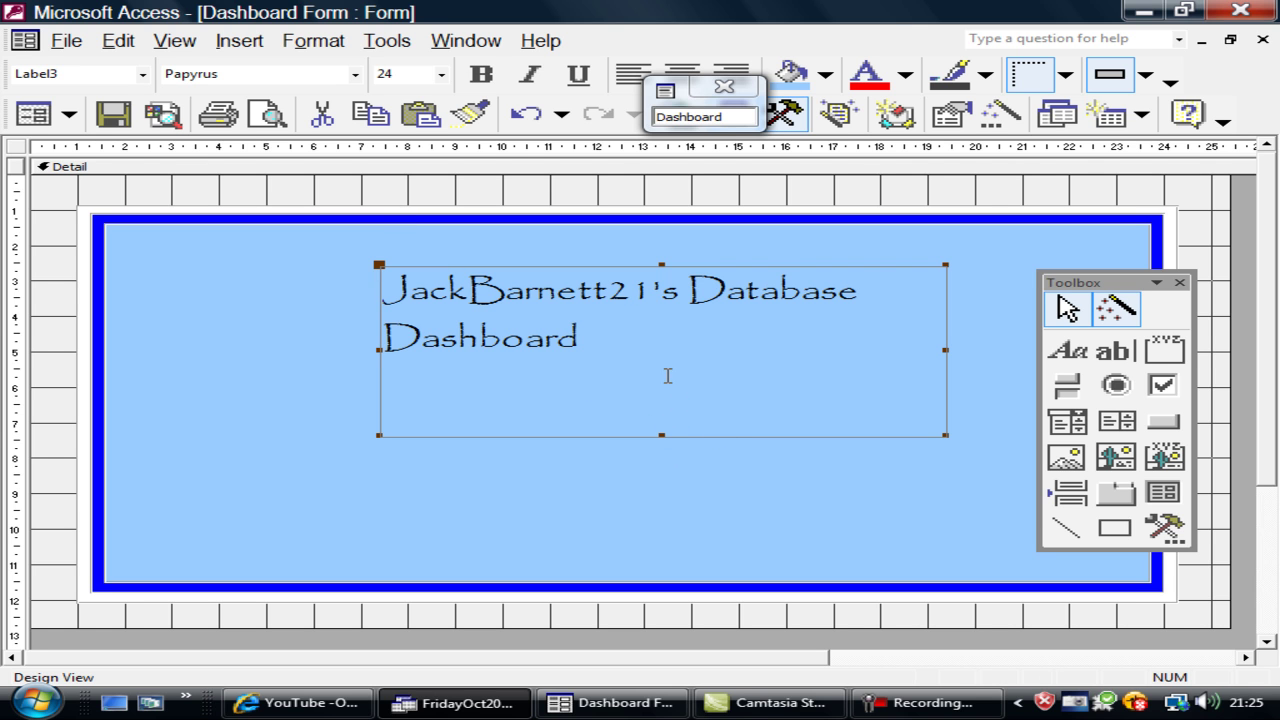
{"action": "left_click", "coordinate": [686, 78]}
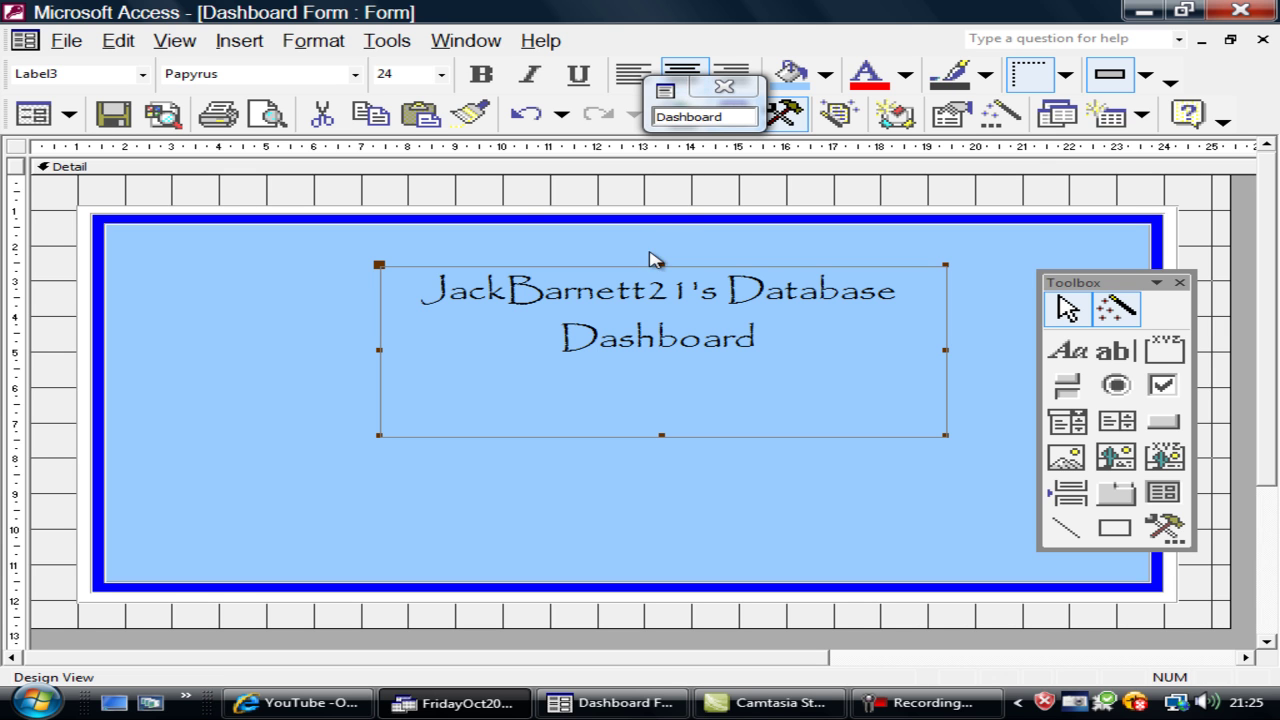
{"action": "left_click", "coordinate": [481, 75]}
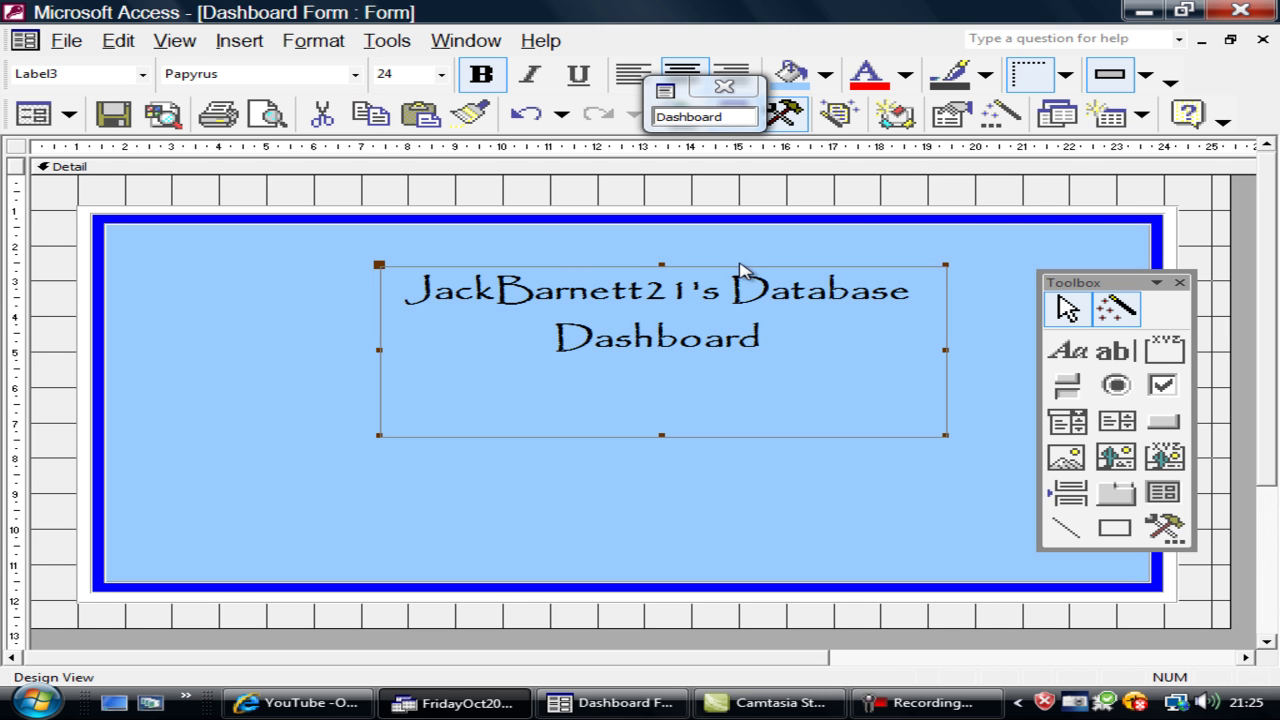
- Make the title label's border transparent
{"action": "left_click", "coordinate": [729, 194]}
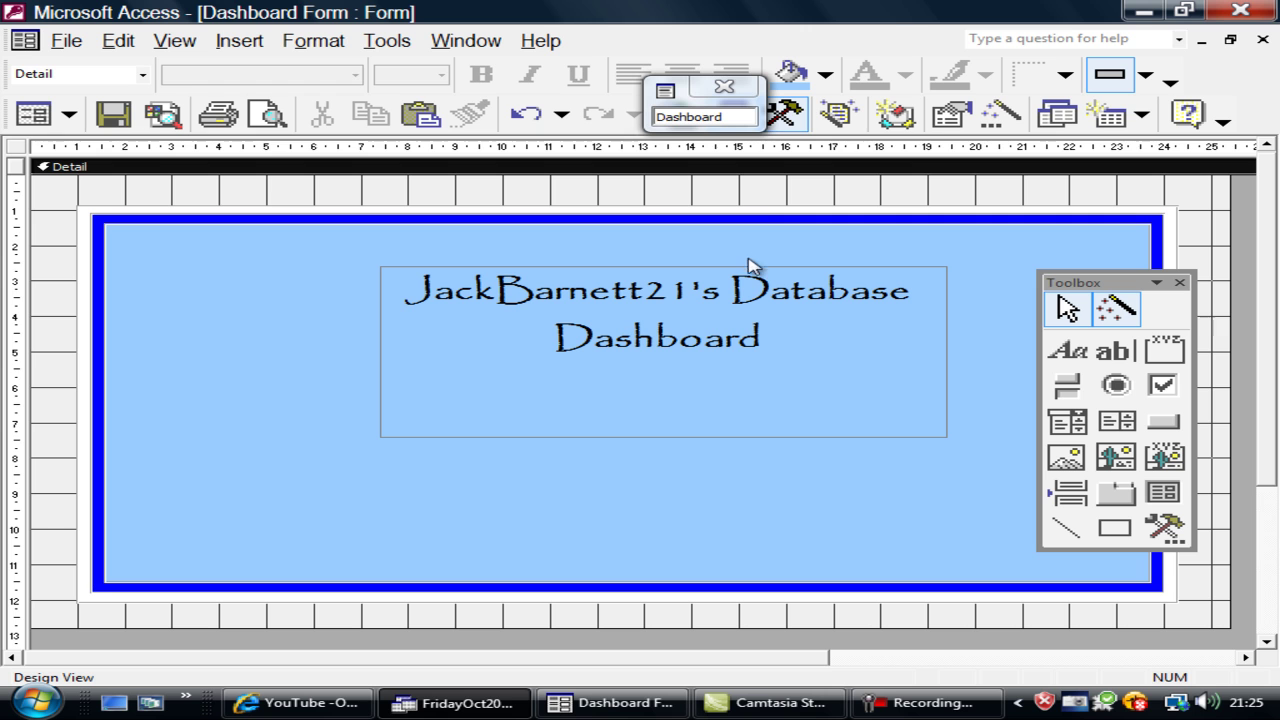
{"action": "left_click", "coordinate": [746, 267]}
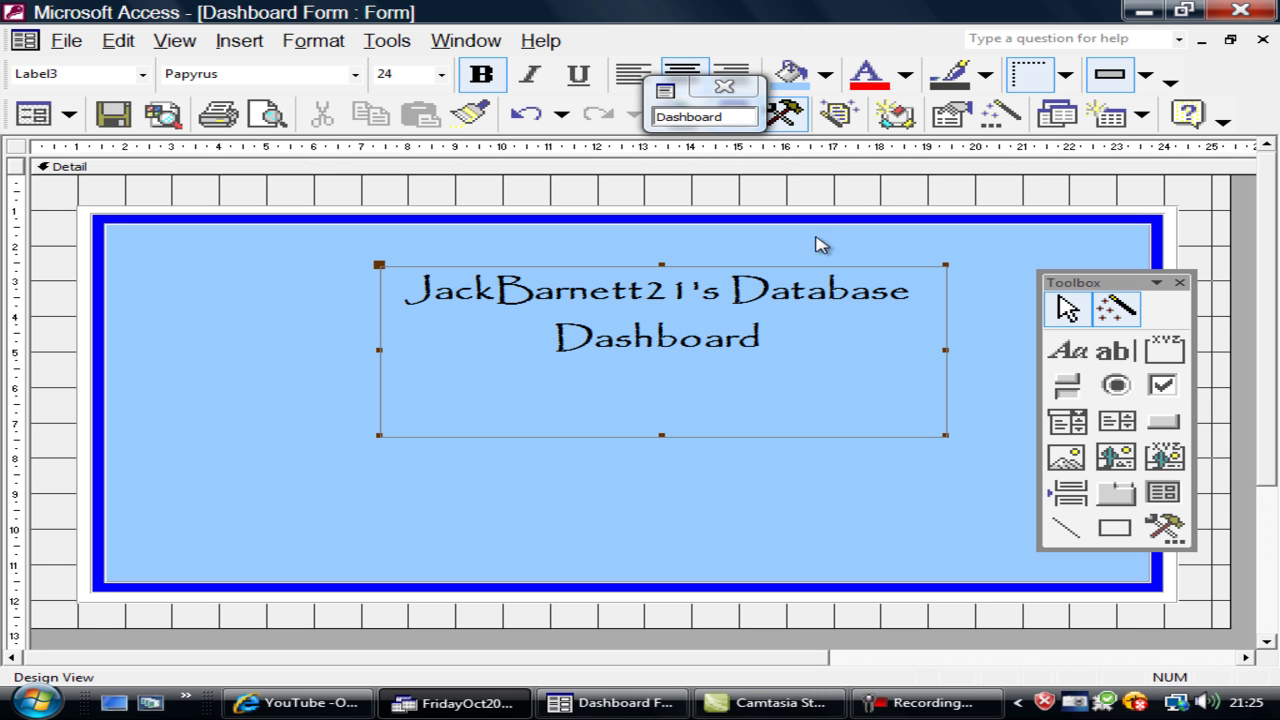
{"action": "left_click", "coordinate": [985, 78]}
{"action": "left_click", "coordinate": [1000, 118]}
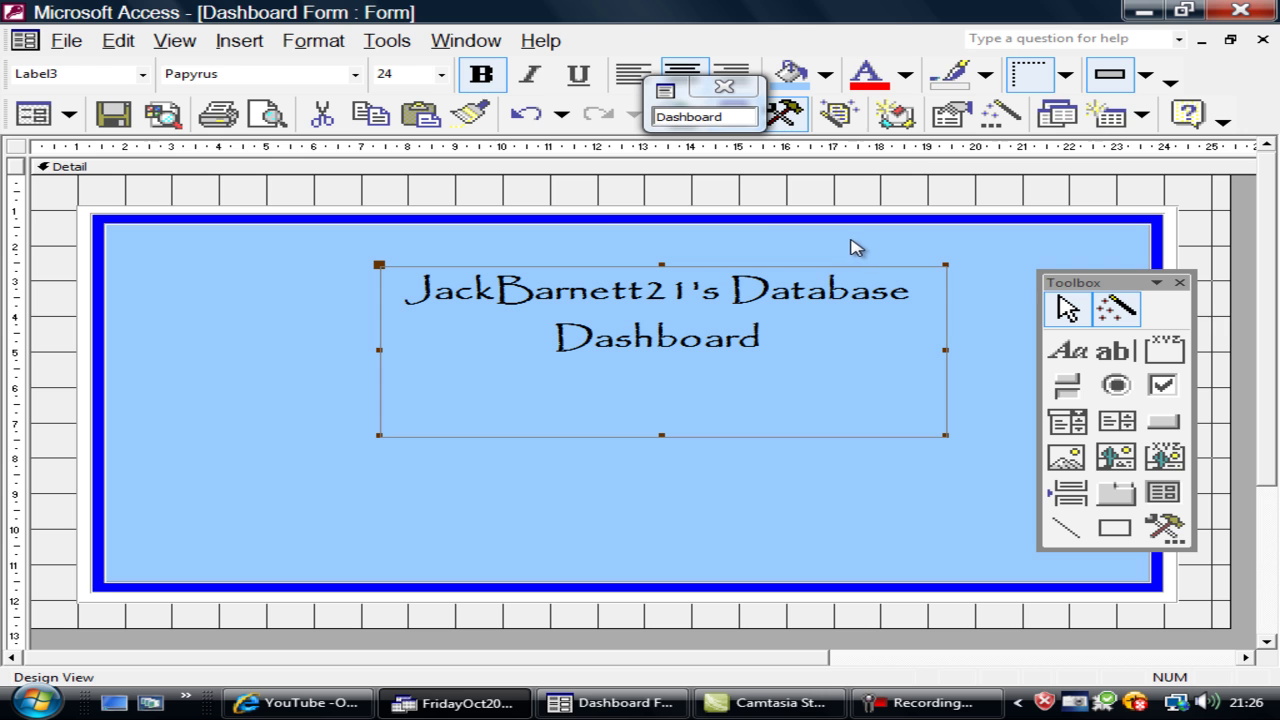
{"action": "left_click", "coordinate": [597, 192]}
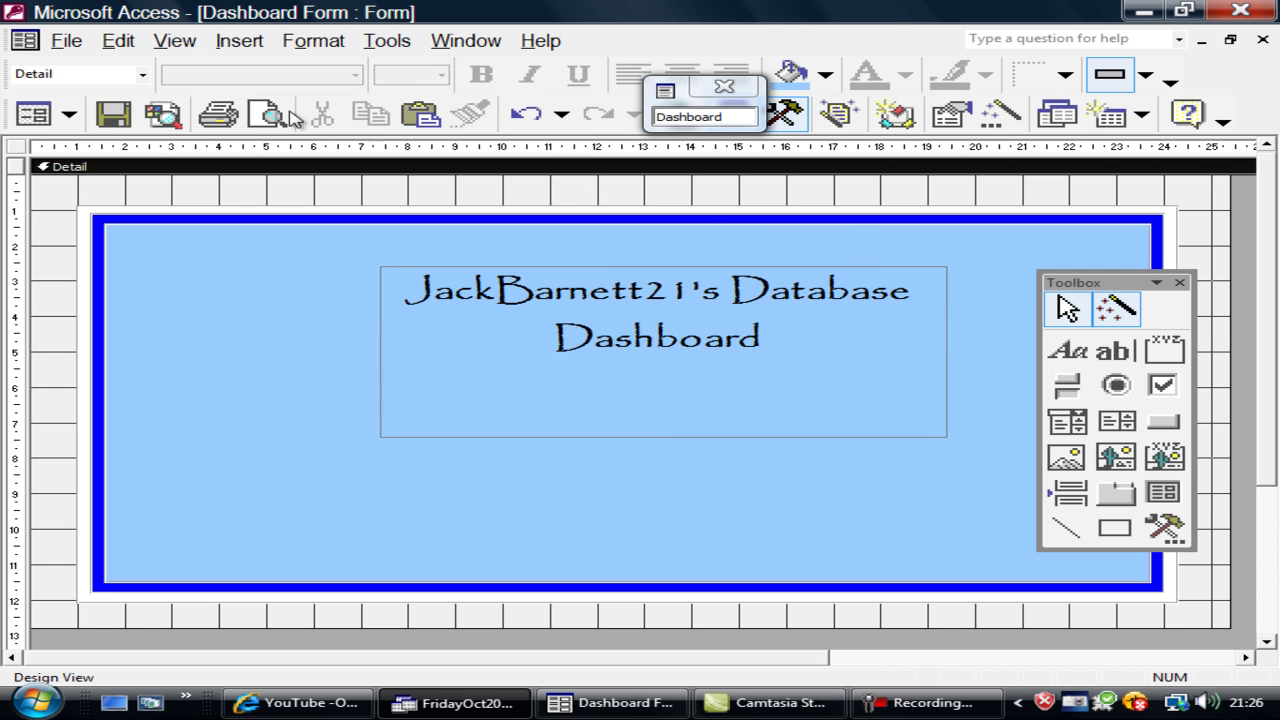
{"action": "left_click", "coordinate": [30, 114]}
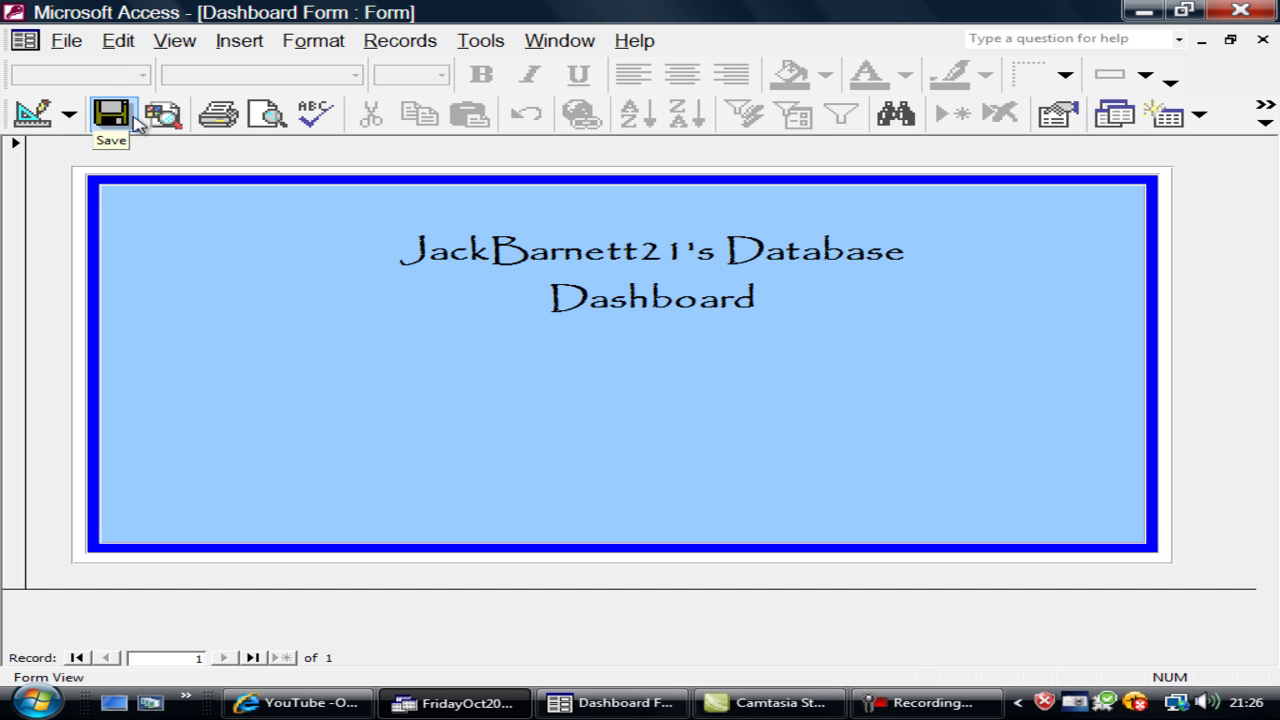
{"action": "left_click", "coordinate": [33, 116]}
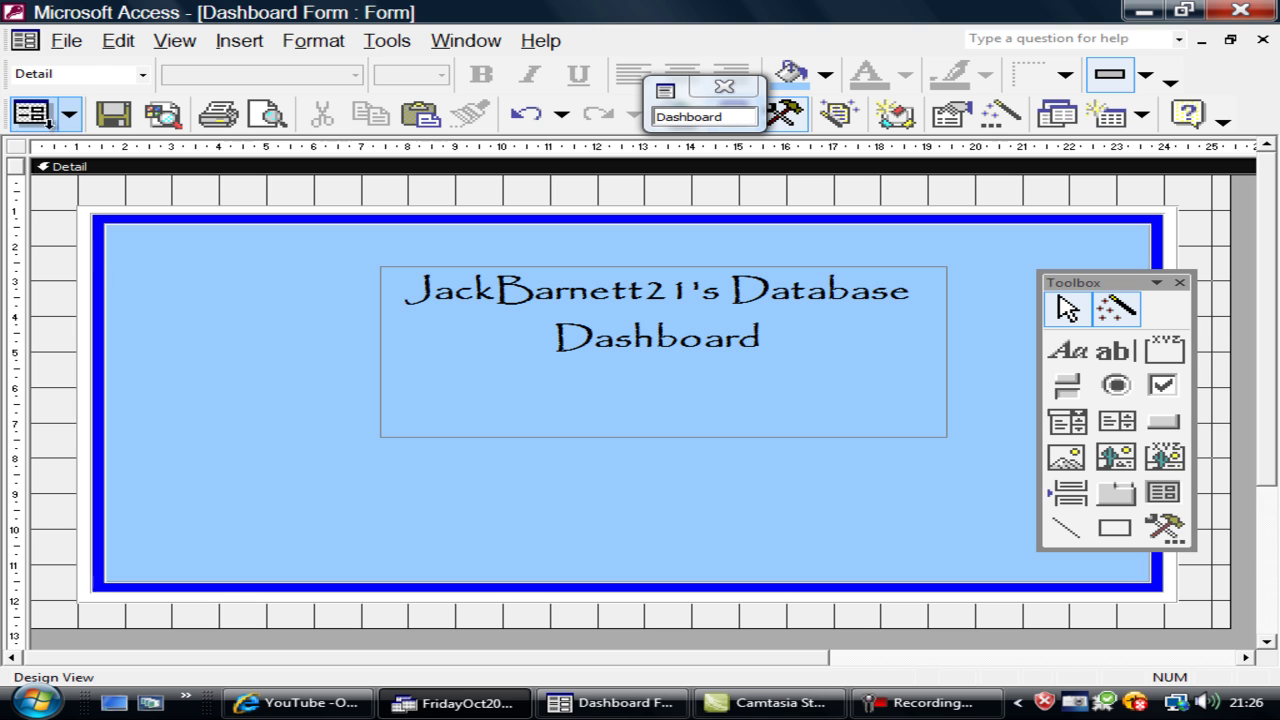
- Draw a command button below the title that opens Student Form showing all records
{"action": "left_click", "coordinate": [1163, 424]}
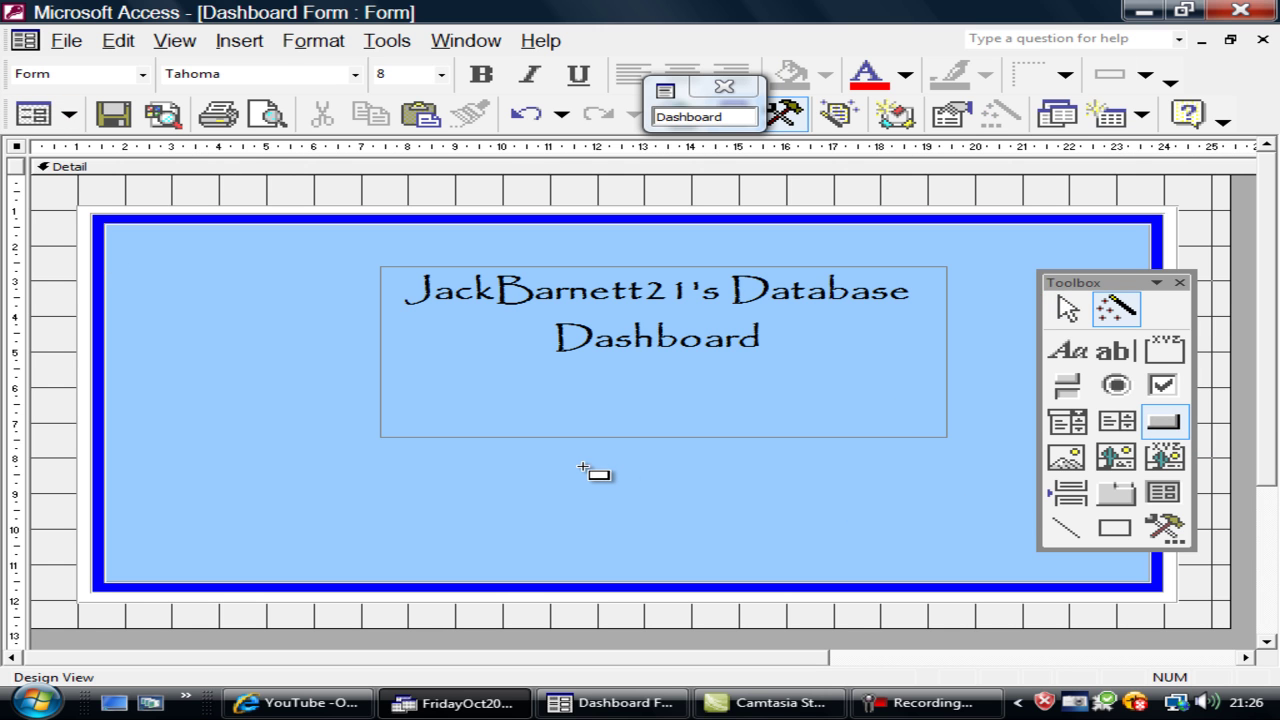
{"action": "left_click_drag", "start_coordinate": [575, 465], "coordinate": [752, 514]}
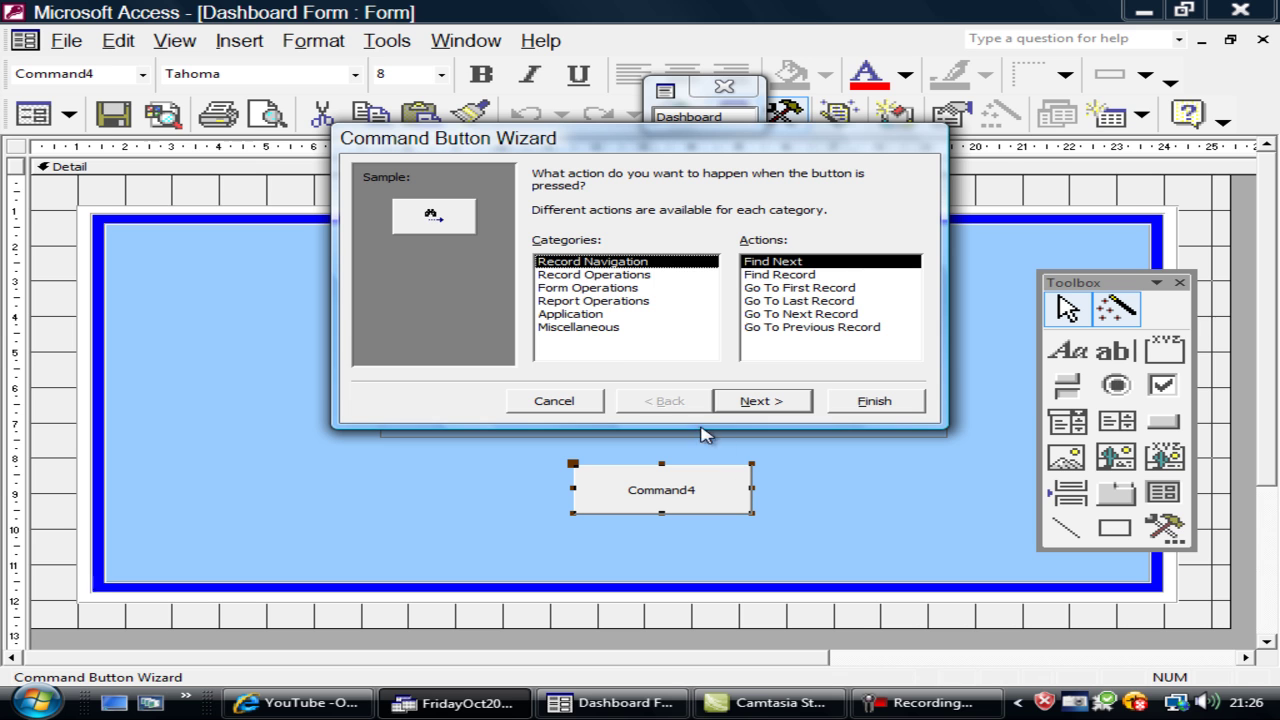
{"action": "left_click", "coordinate": [566, 289]}
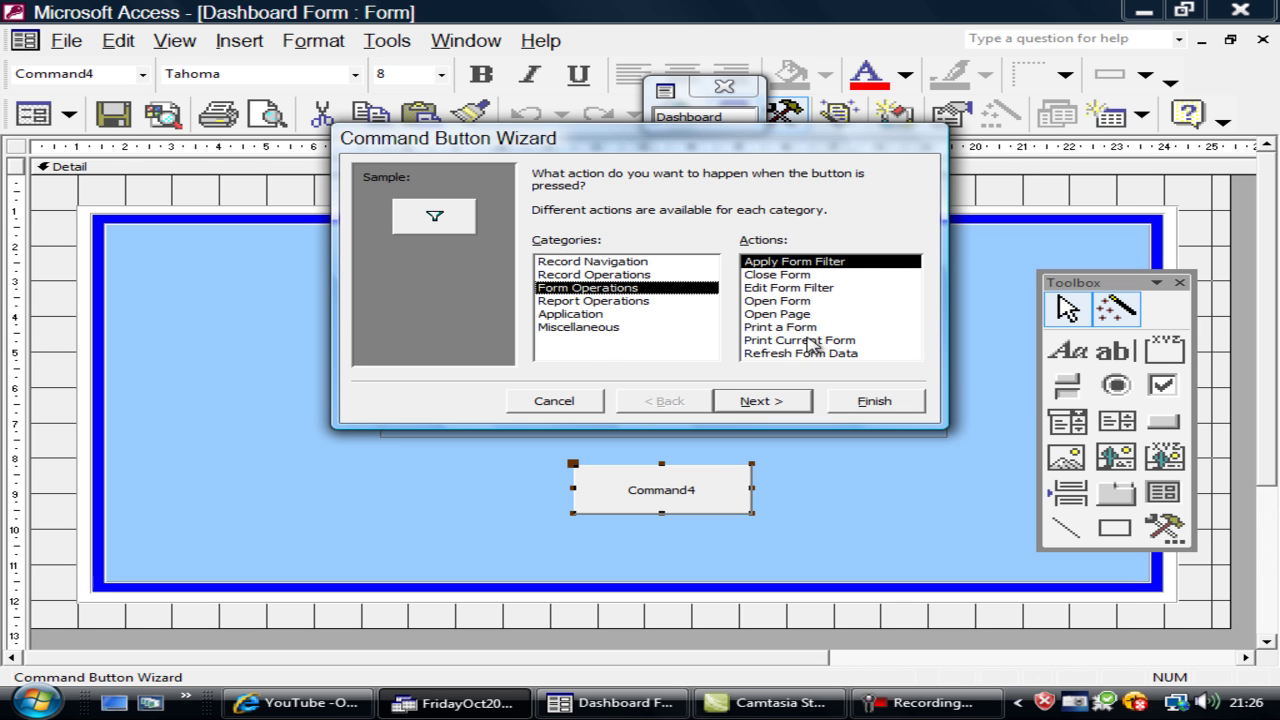
{"action": "left_click", "coordinate": [779, 302]}
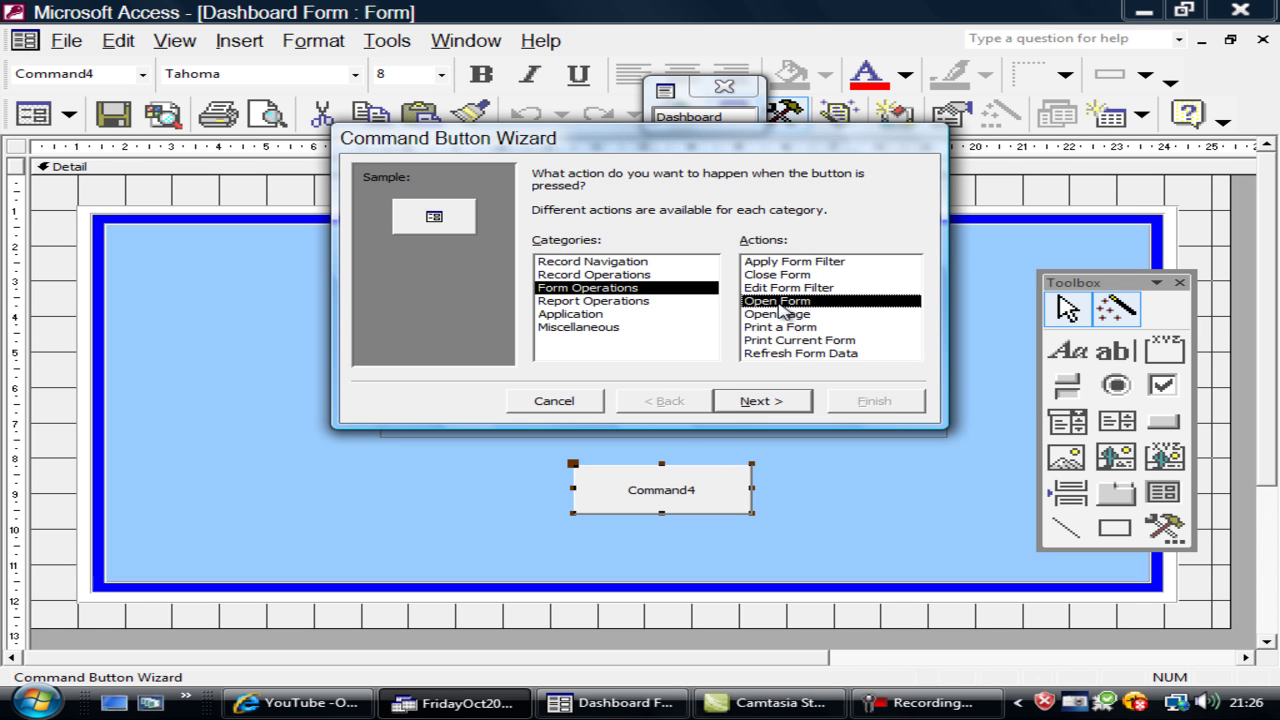
{"action": "left_click", "coordinate": [762, 401]}
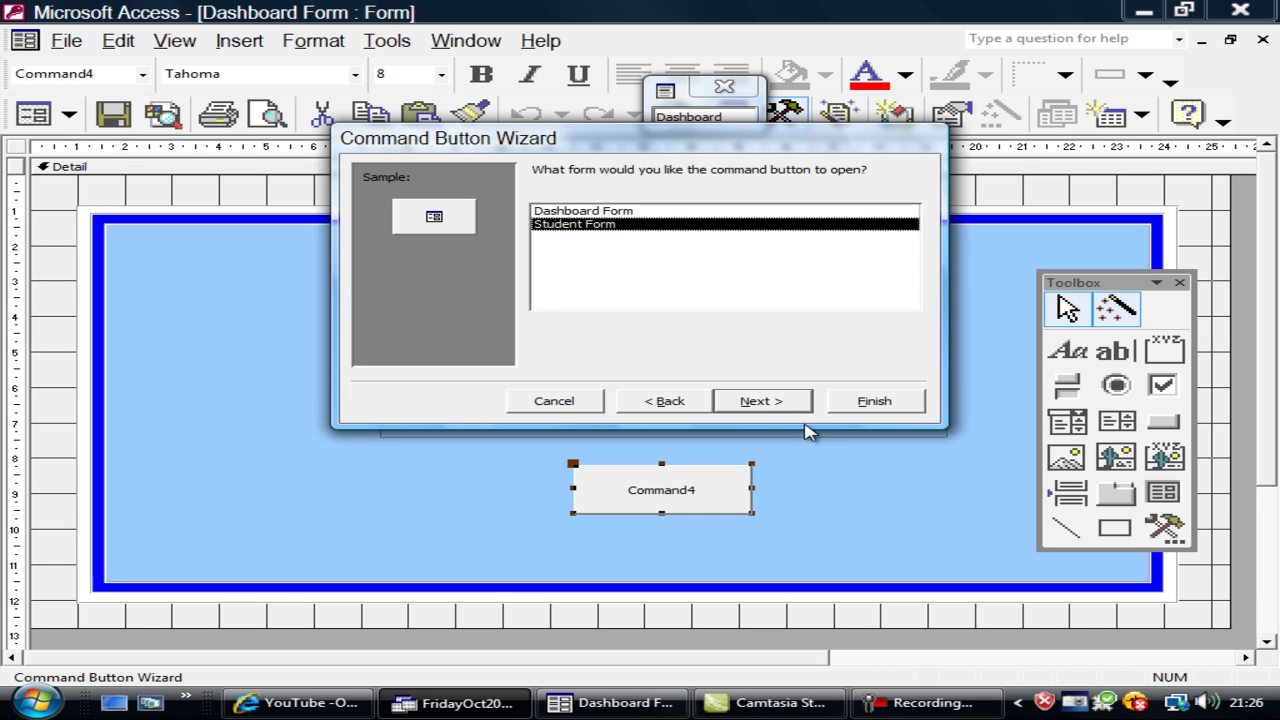
{"action": "left_click", "coordinate": [778, 410]}
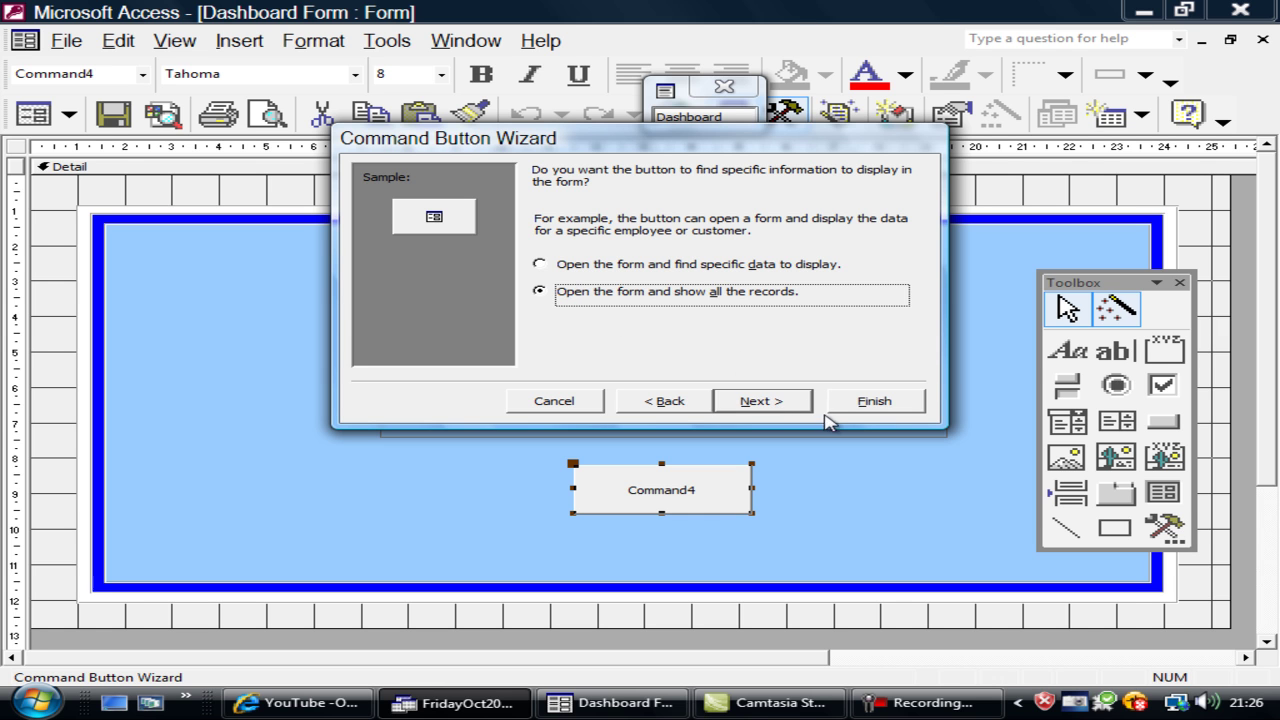
{"action": "left_click", "coordinate": [779, 406]}
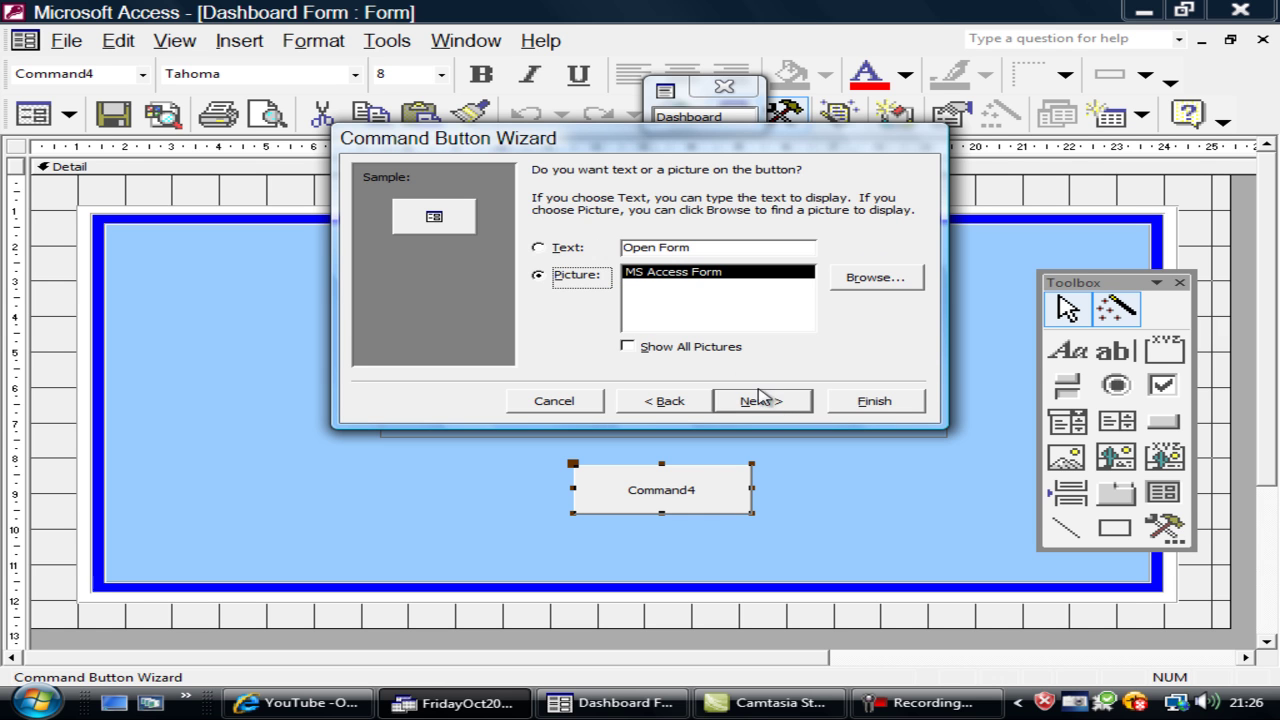
- Caption the button 'Open Student Form' as text and finish the wizard
{"action": "left_click", "coordinate": [540, 249]}
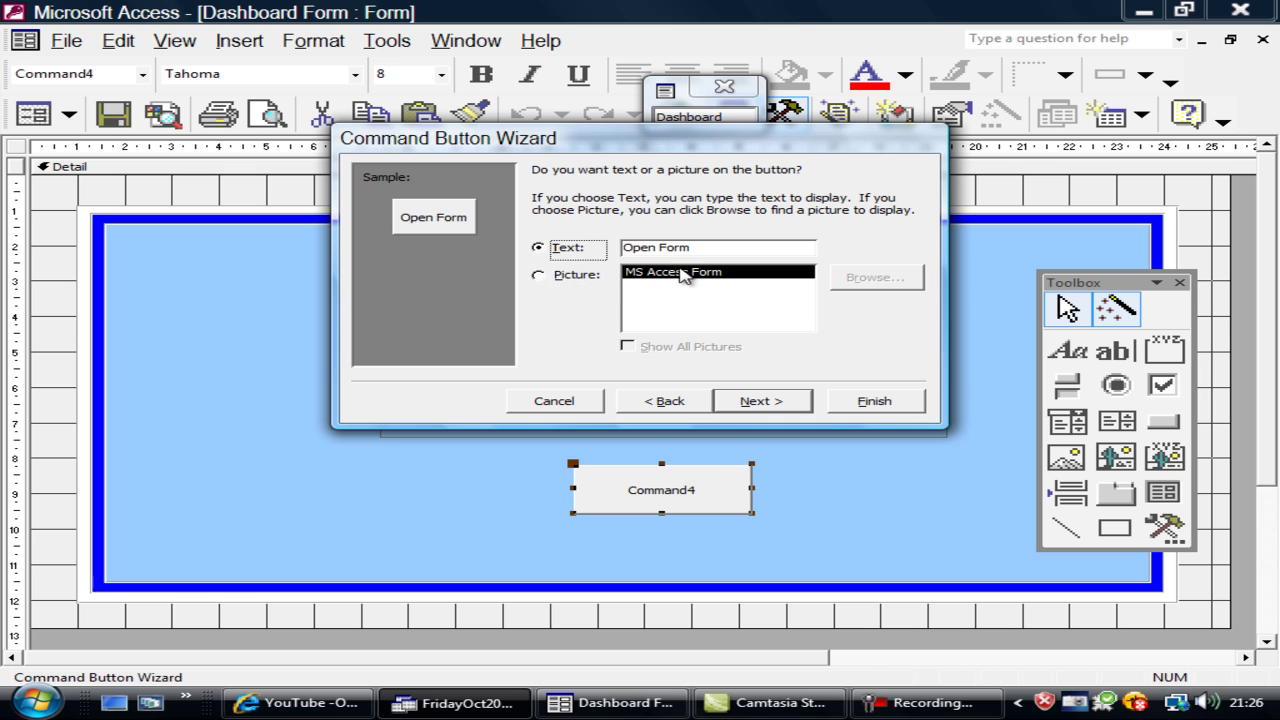
{"action": "left_click", "coordinate": [659, 247]}
{"action": "type", "text": "Stduent"}
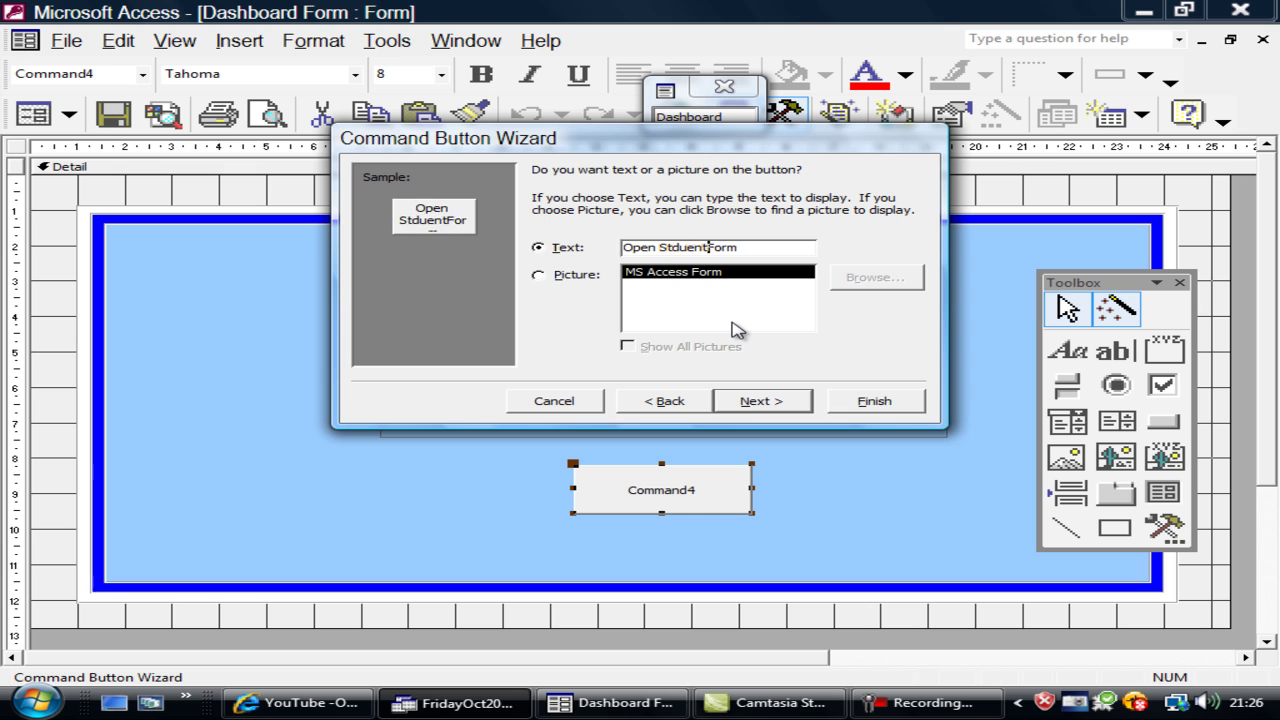
{"action": "key", "text": "BackSpace"}
{"action": "key", "text": "BackSpace"}
{"action": "key", "text": "BackSpace"}
{"action": "key", "text": "BackSpace"}
{"action": "key", "text": "BackSpace"}
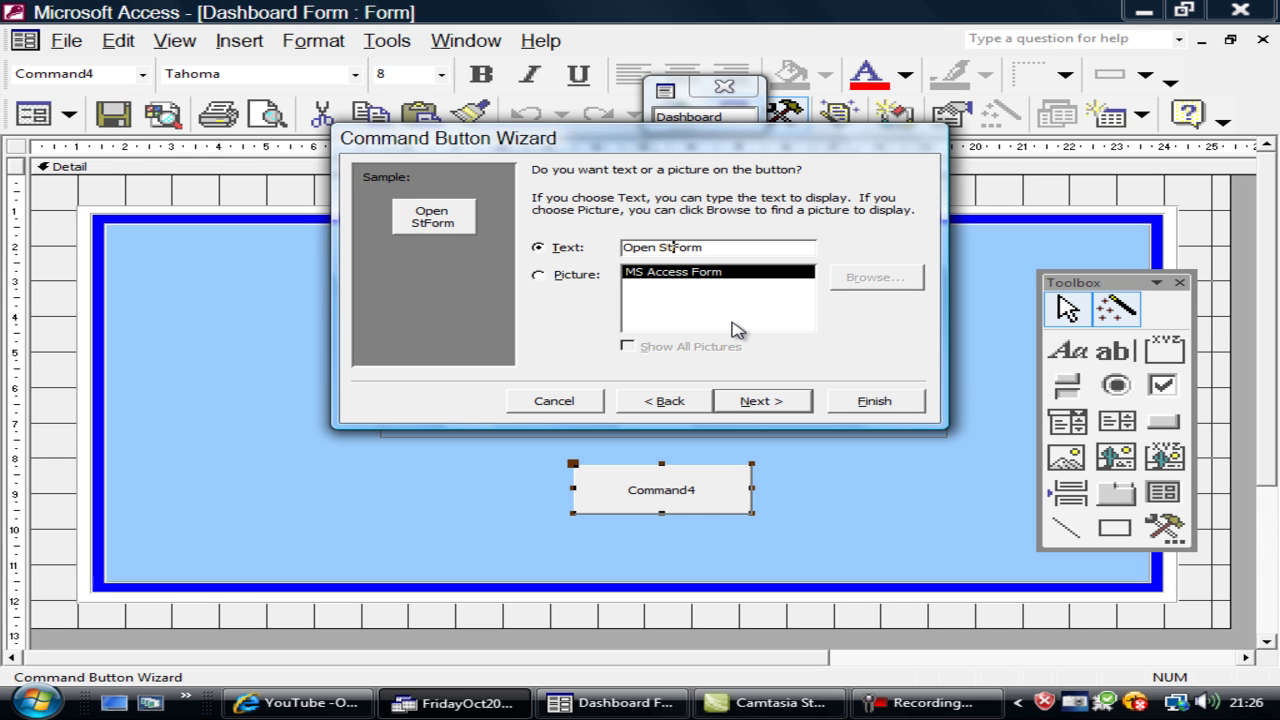
{"action": "type", "text": "udent"}
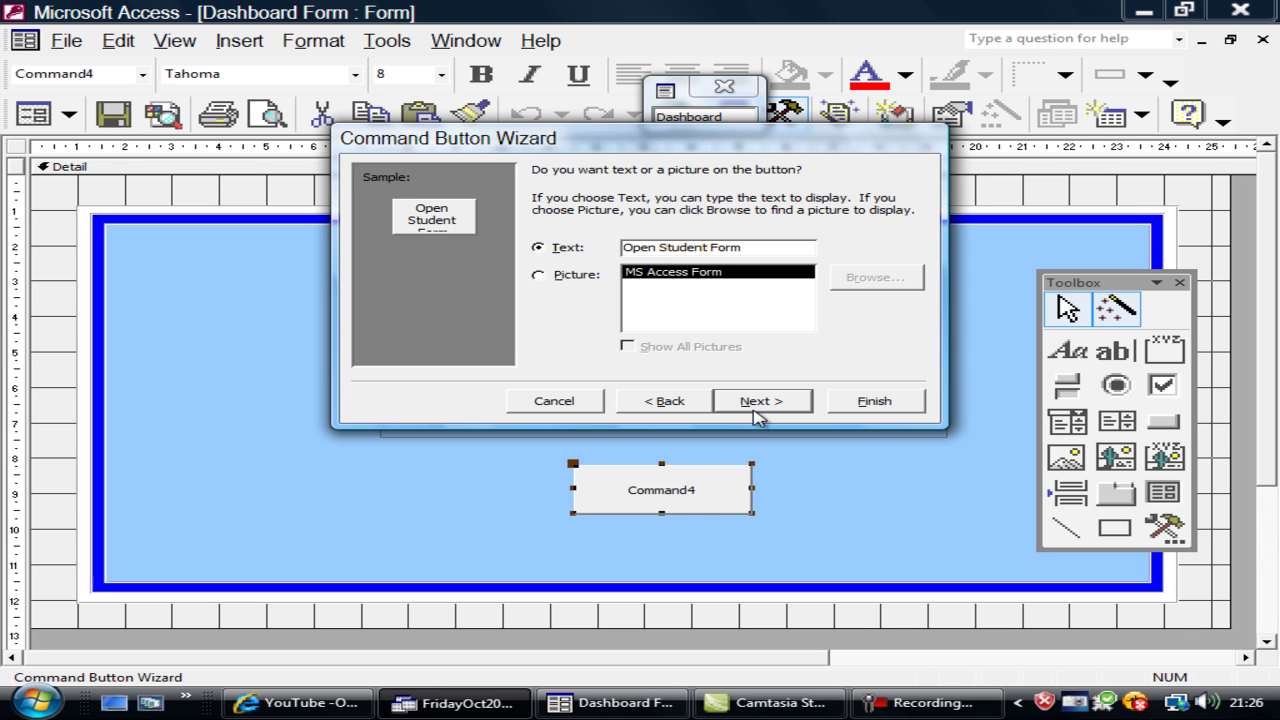
{"action": "left_click", "coordinate": [783, 405]}
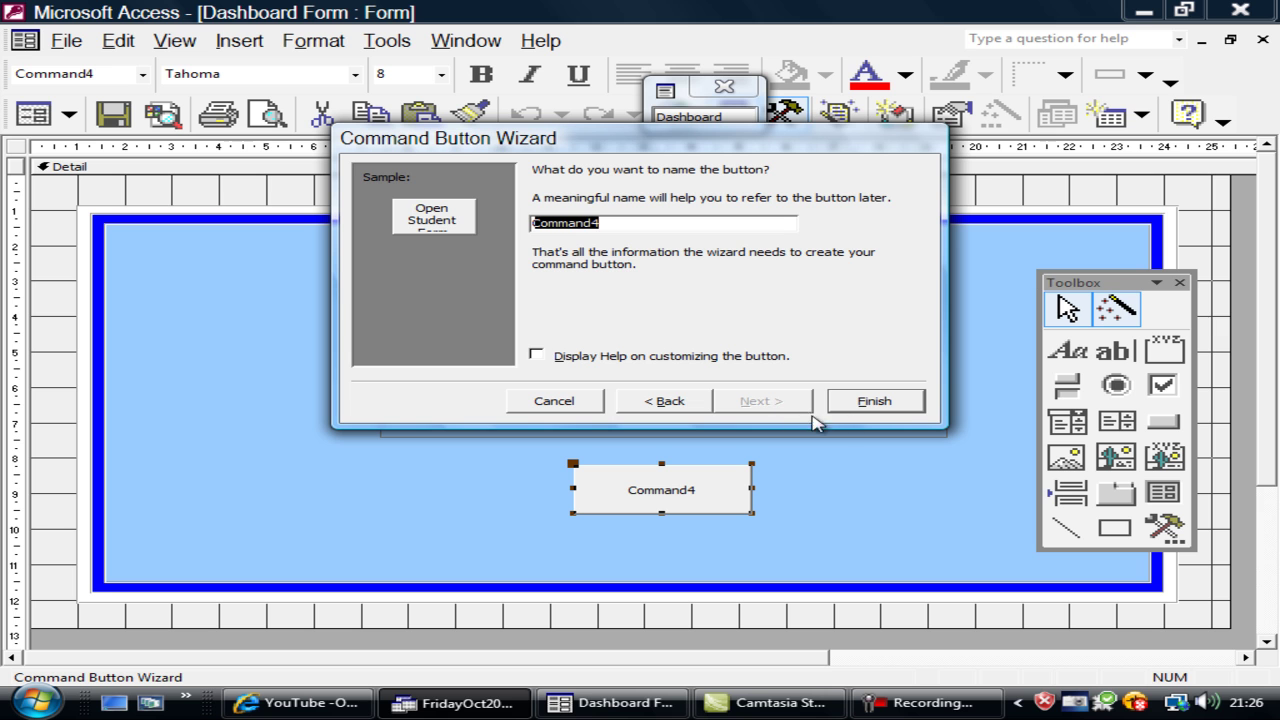
{"action": "left_click", "coordinate": [866, 404]}
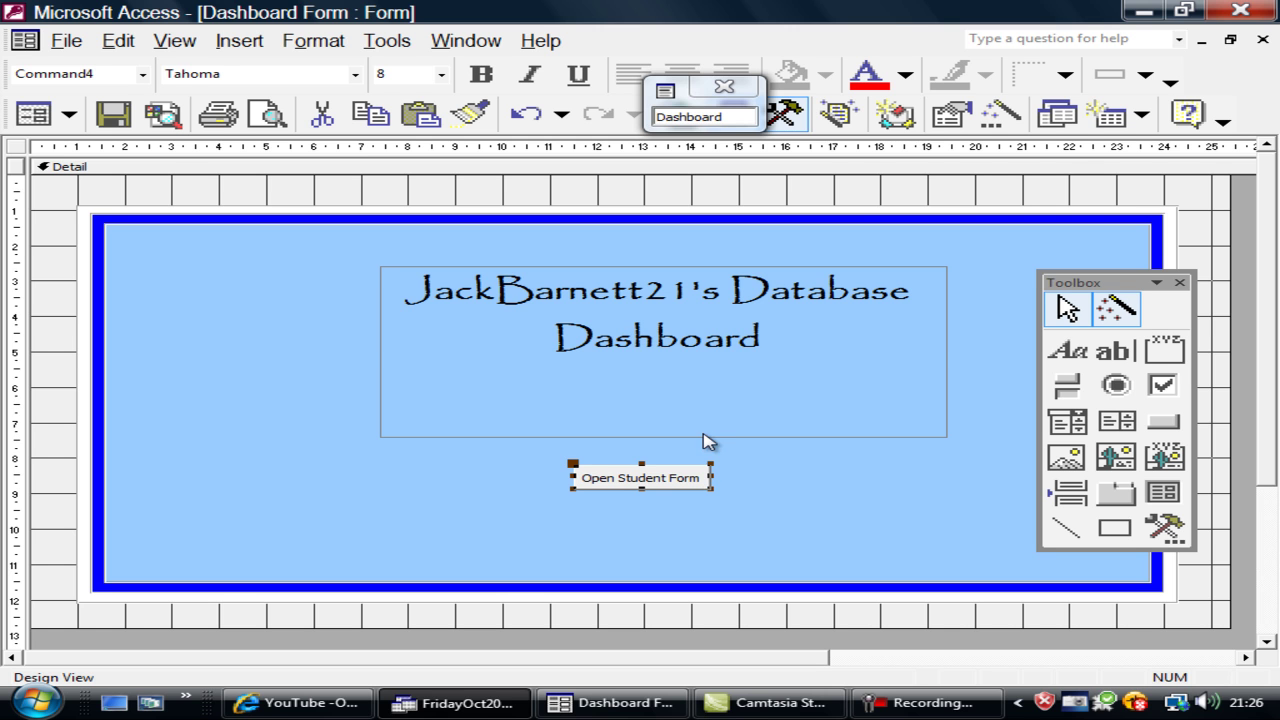
{"action": "left_click", "coordinate": [704, 436]}
- Shorten the title box by raising its bottom edge
{"action": "left_click", "coordinate": [662, 432]}
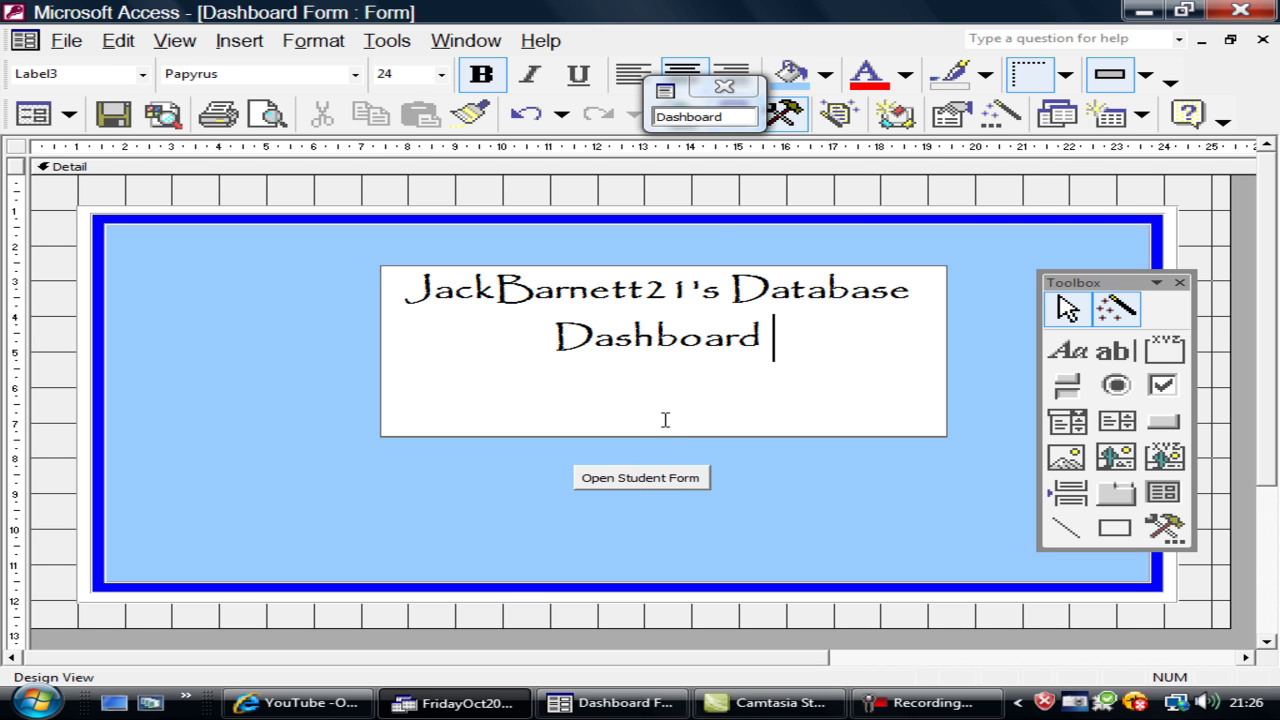
{"action": "left_click", "coordinate": [697, 208]}
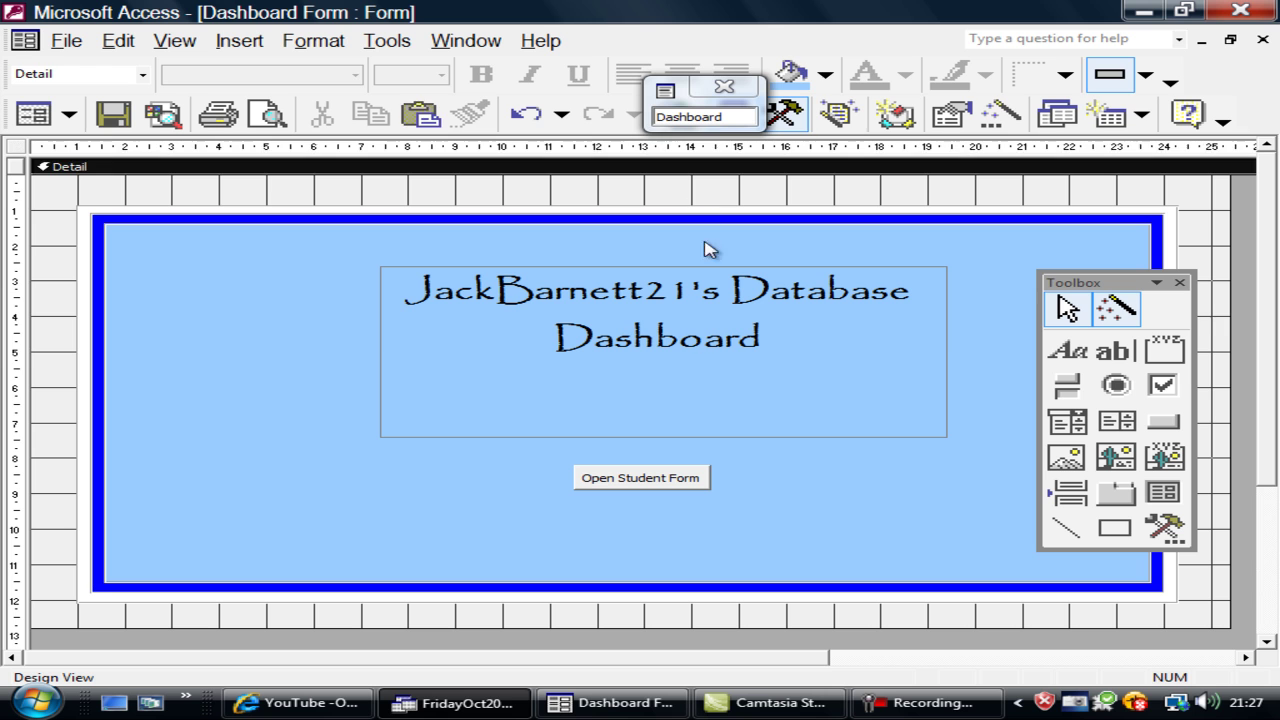
{"action": "left_click", "coordinate": [676, 436]}
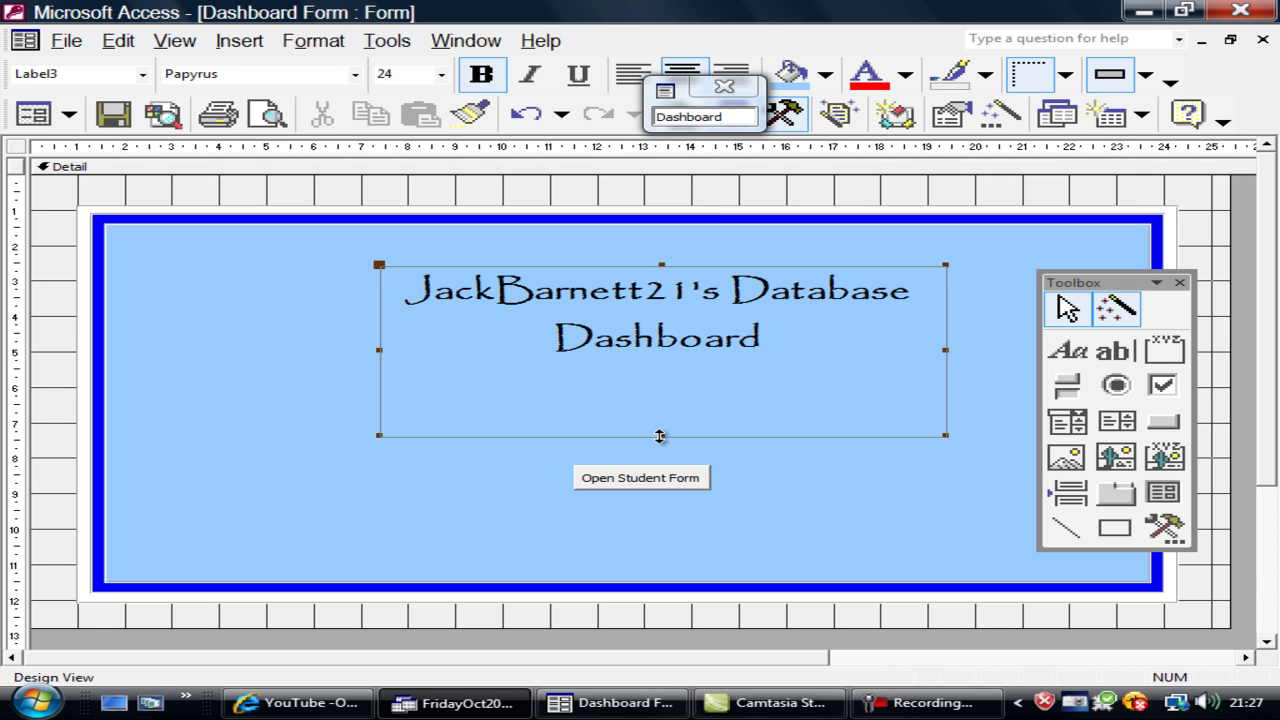
{"action": "left_click_drag", "start_coordinate": [660, 436], "coordinate": [664, 366]}
- Enlarge the Open Student Form button and set its caption to 14 pt
{"action": "left_click", "coordinate": [680, 484]}
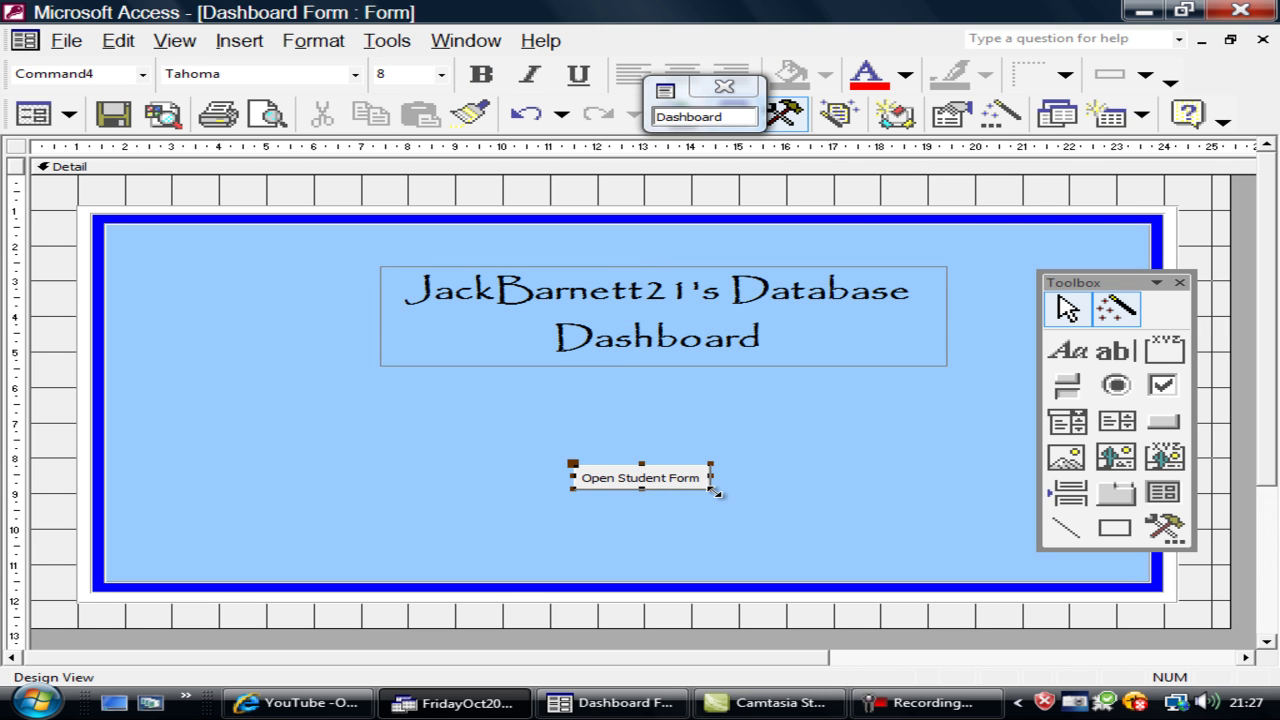
{"action": "left_click_drag", "start_coordinate": [712, 490], "coordinate": [767, 523]}
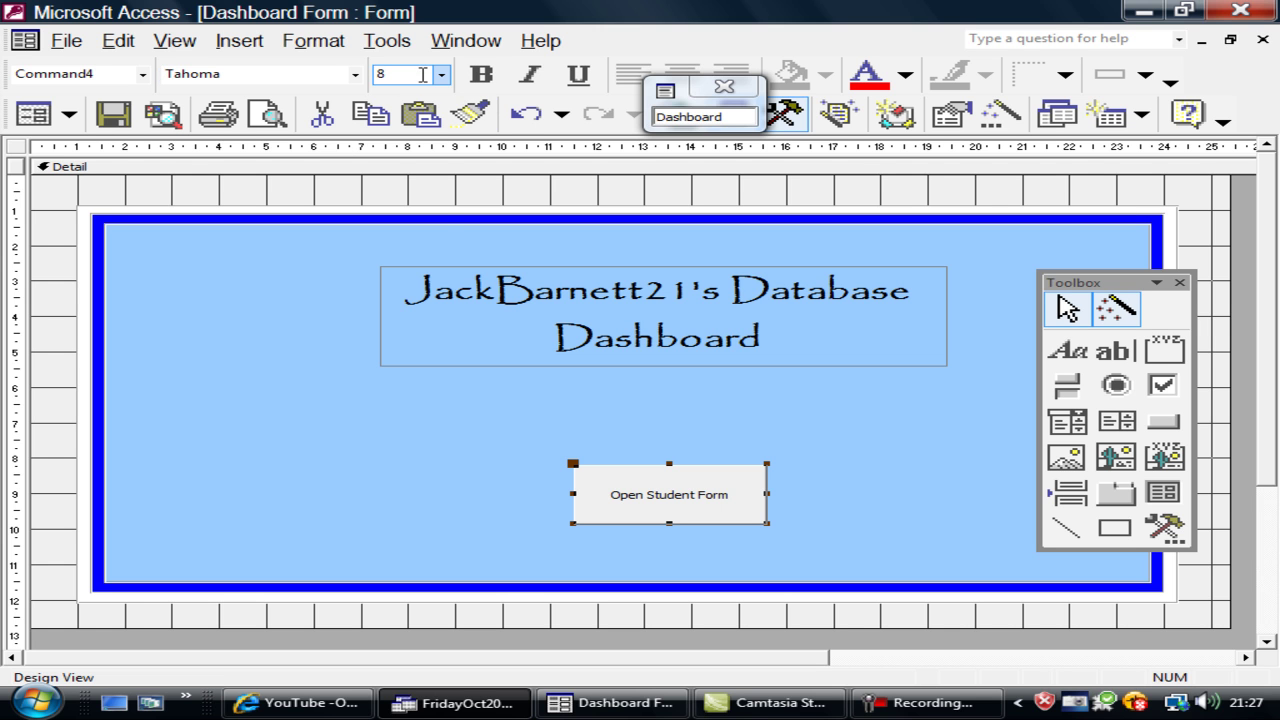
{"action": "left_click", "coordinate": [442, 75]}
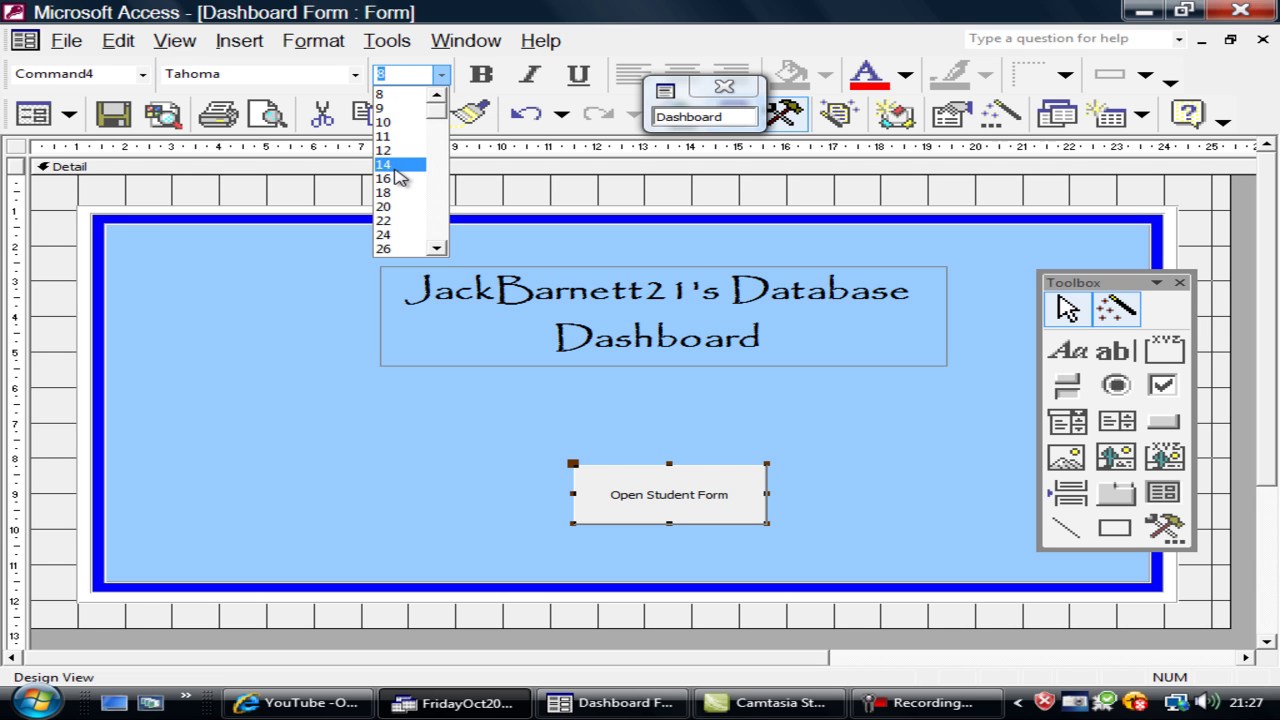
{"action": "left_click", "coordinate": [402, 165]}
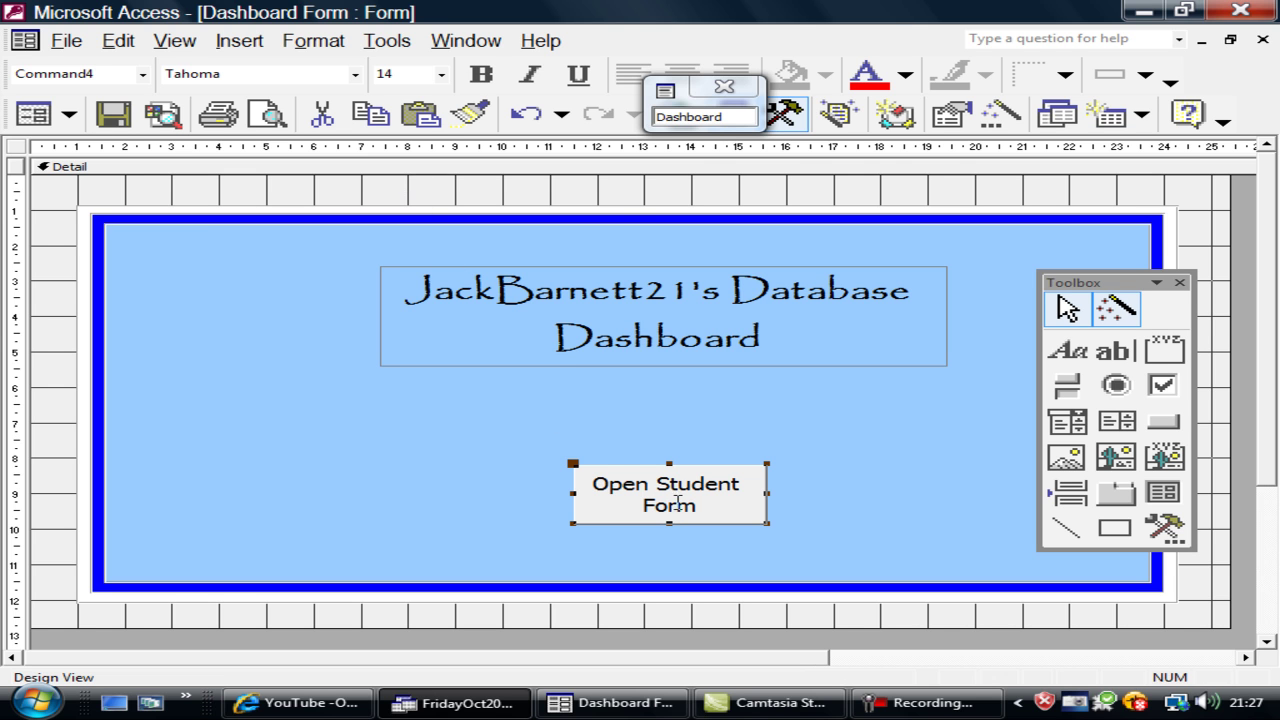
- Move the Open Student Form button to the left side of the panel
{"action": "left_click", "coordinate": [625, 210]}
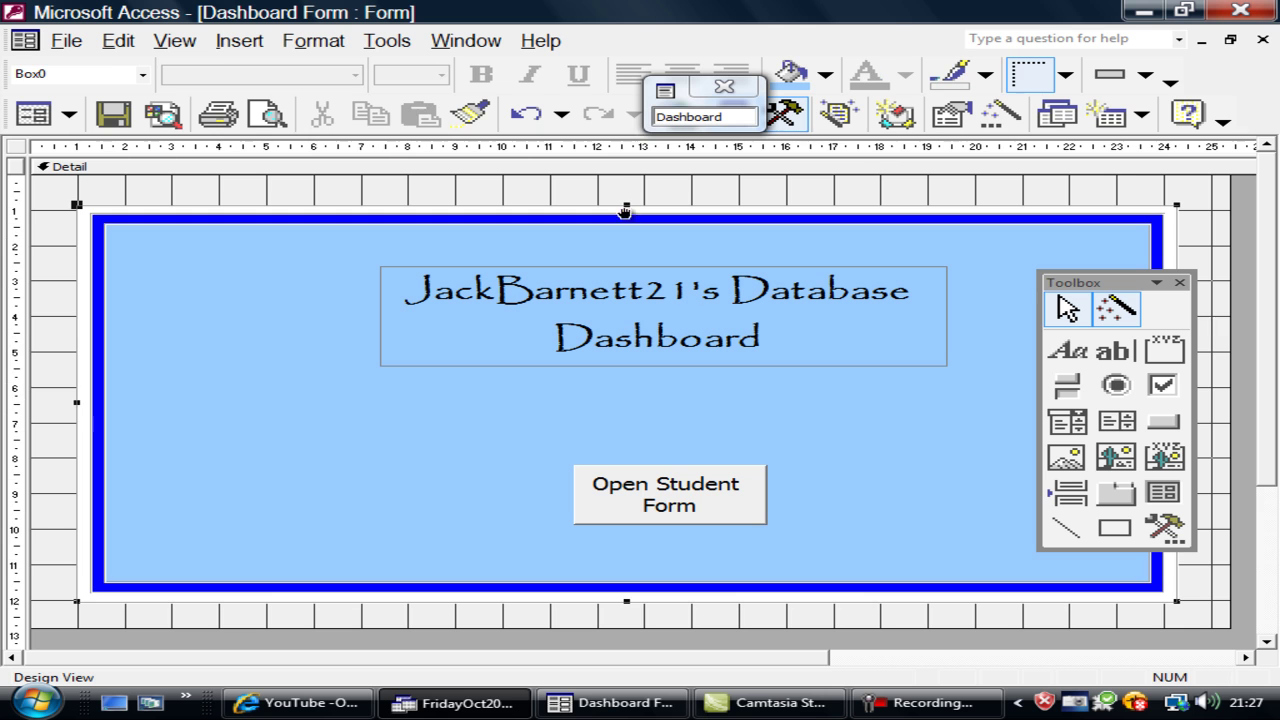
{"action": "left_click", "coordinate": [588, 612]}
{"action": "left_click", "coordinate": [607, 519]}
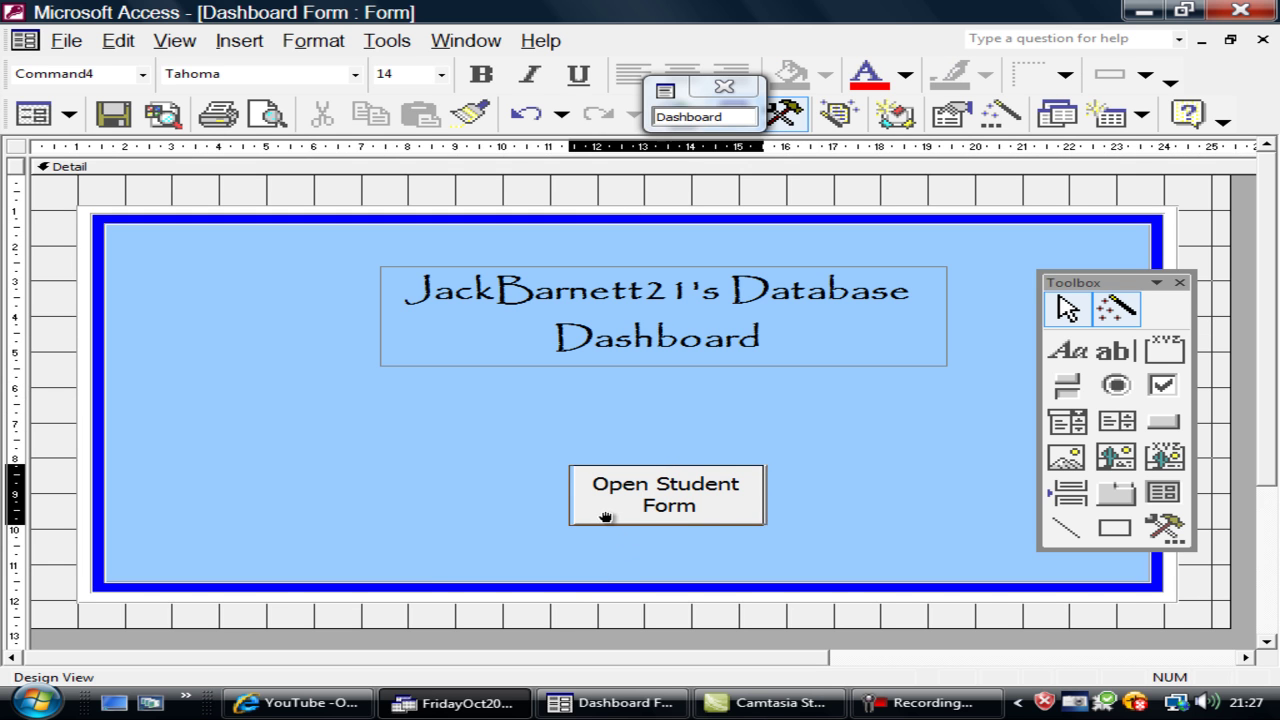
{"action": "left_click_drag", "start_coordinate": [605, 517], "coordinate": [234, 463]}
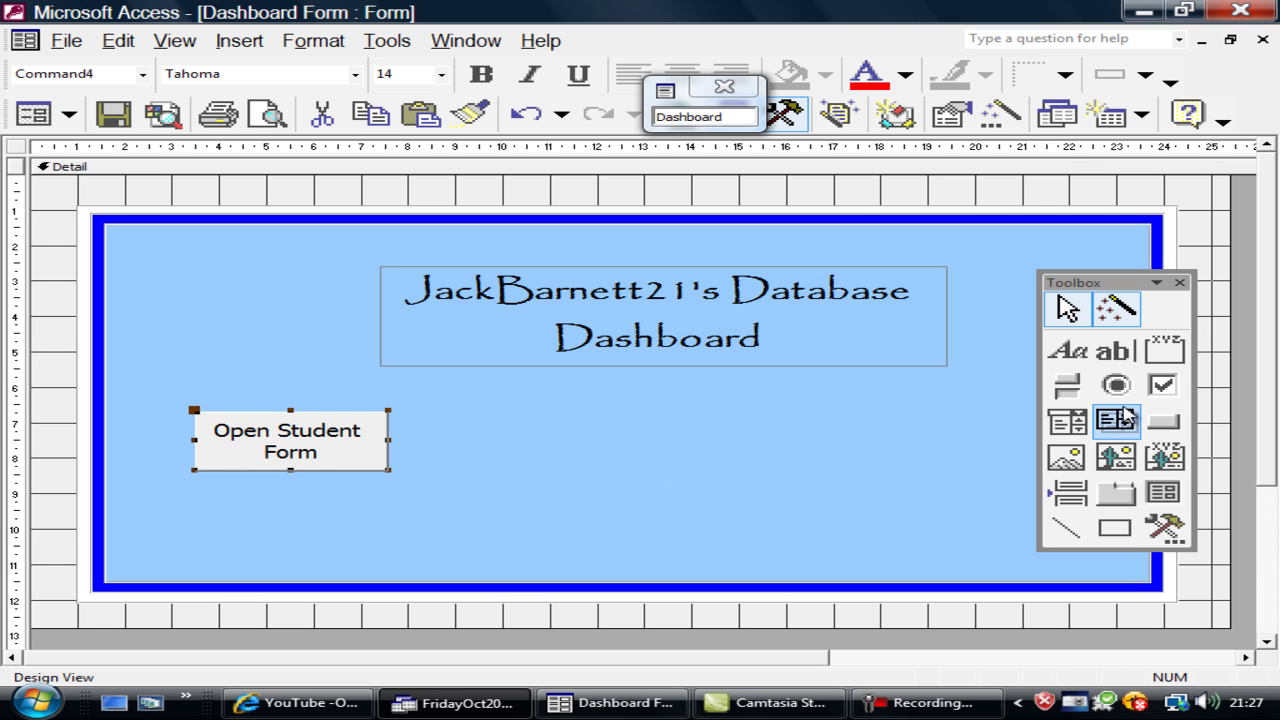
{"action": "left_click", "coordinate": [1163, 421]}
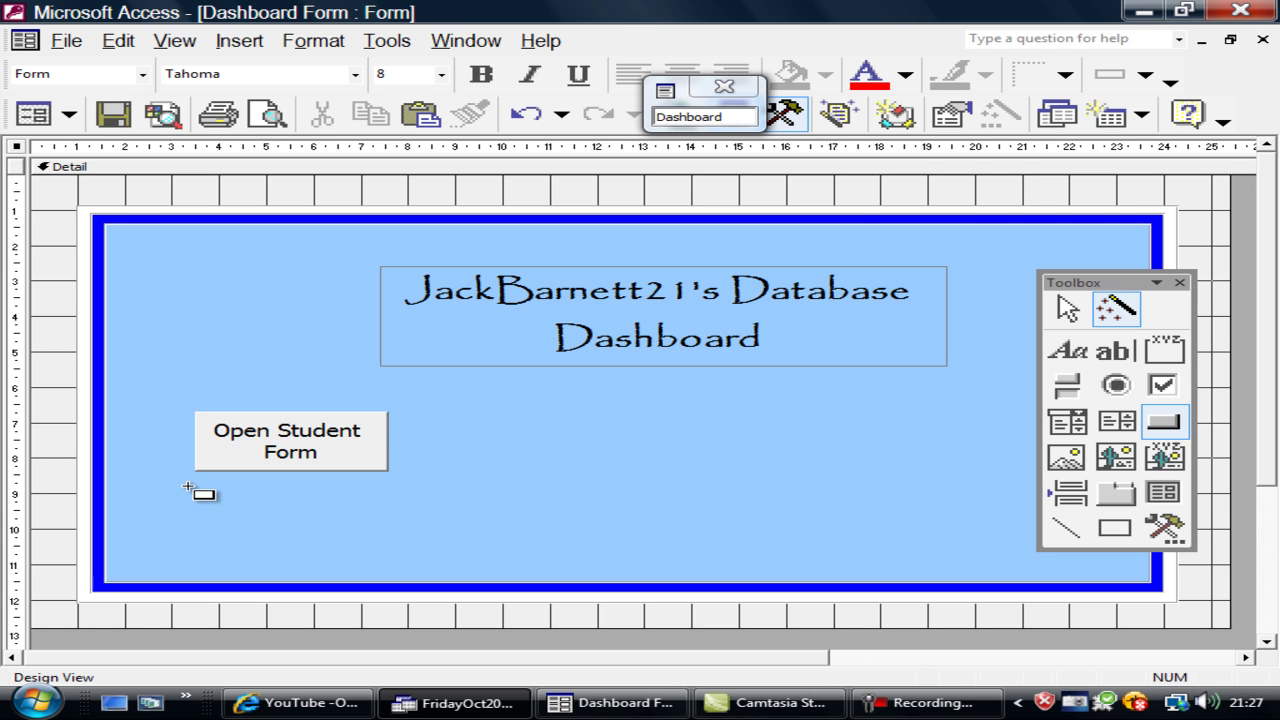
- Draw a second button below that quits the application, with text caption 'Quit Access'
{"action": "left_click_drag", "start_coordinate": [193, 485], "coordinate": [386, 541]}
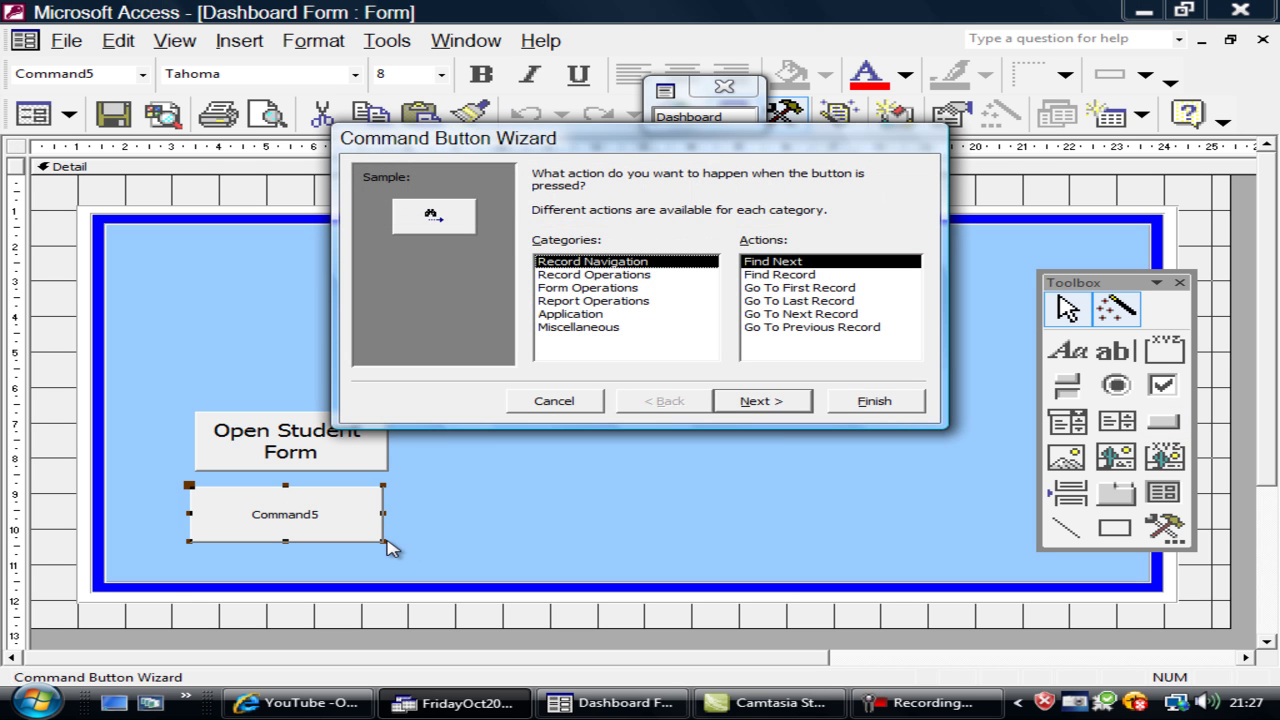
{"action": "left_click", "coordinate": [576, 316]}
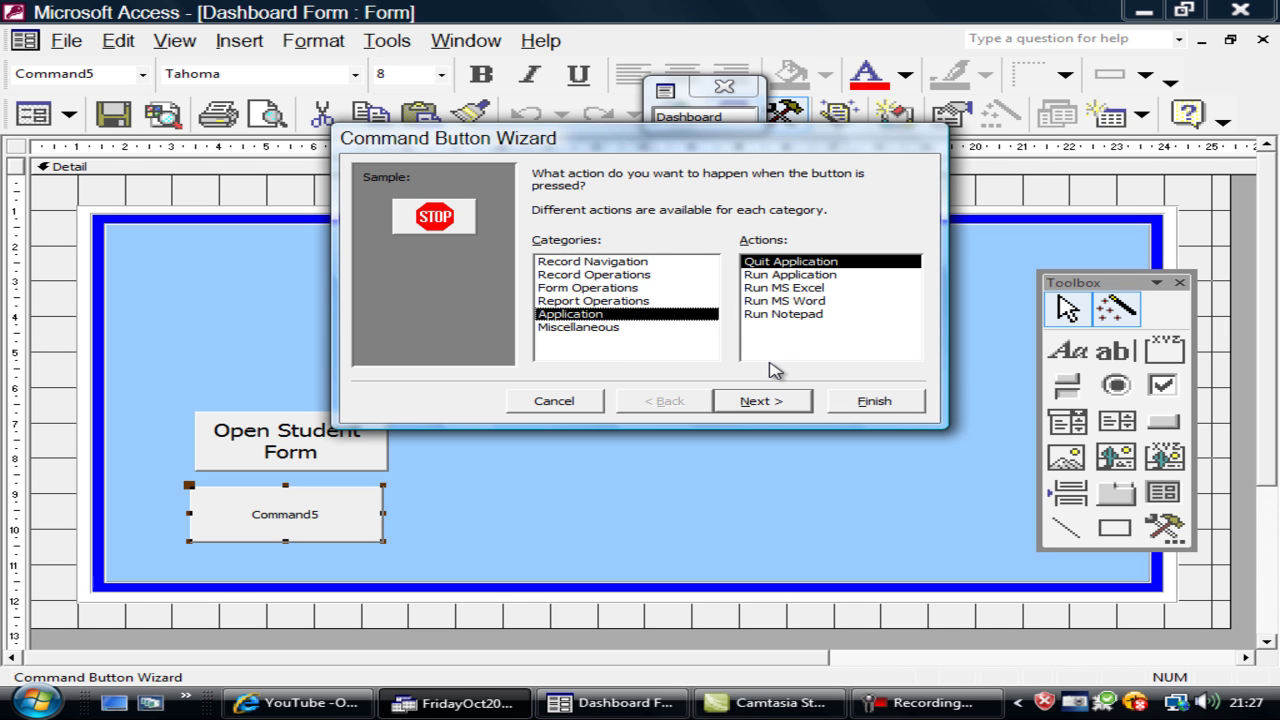
{"action": "left_click", "coordinate": [757, 400]}
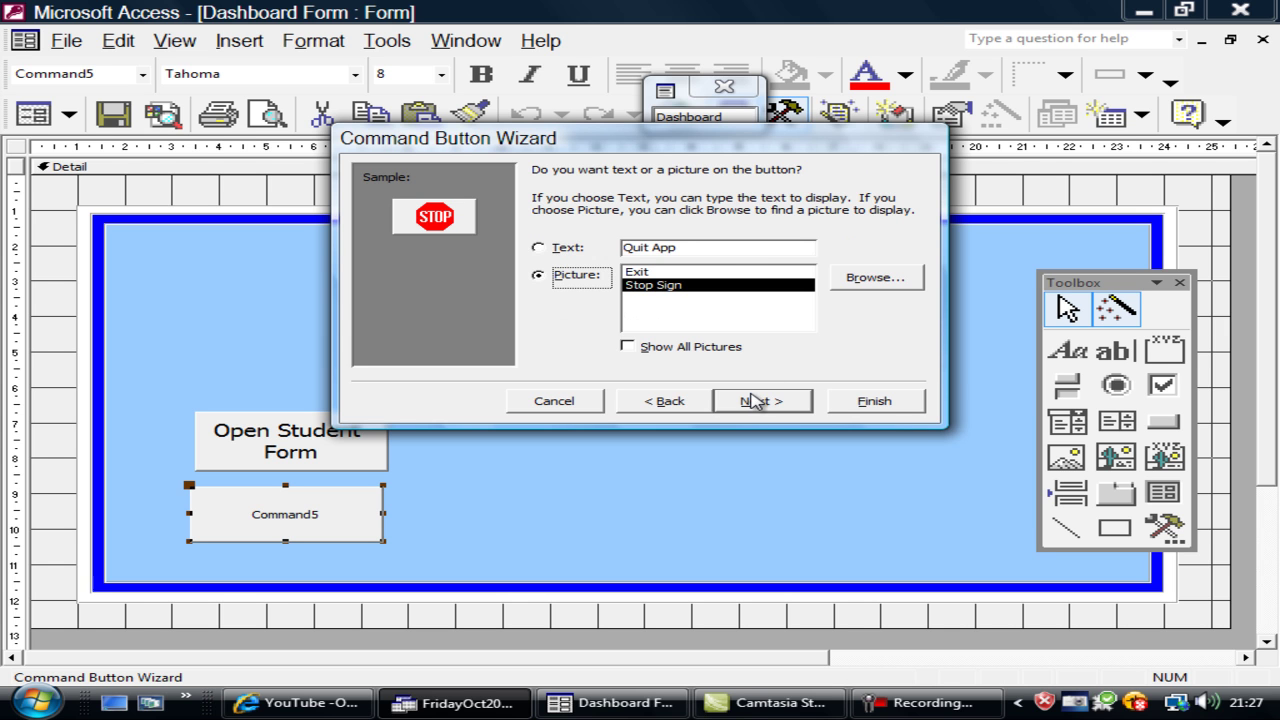
{"action": "left_click", "coordinate": [545, 250]}
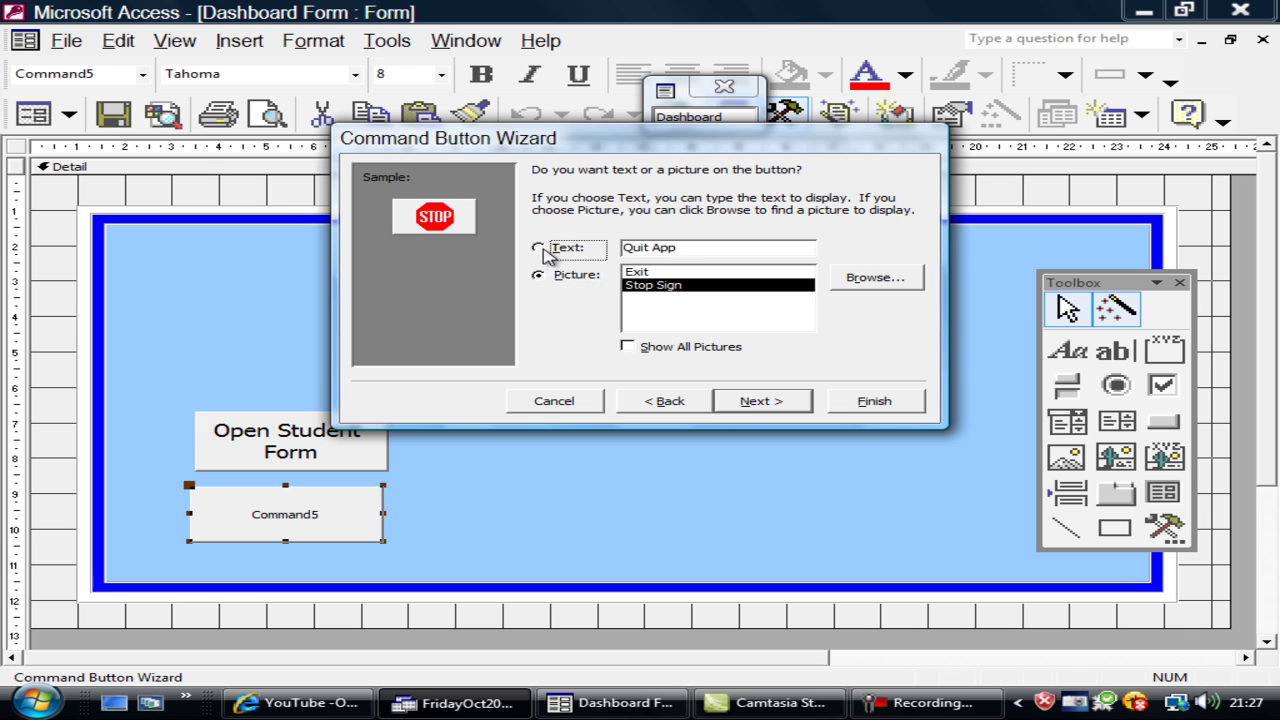
{"action": "left_click", "coordinate": [678, 250]}
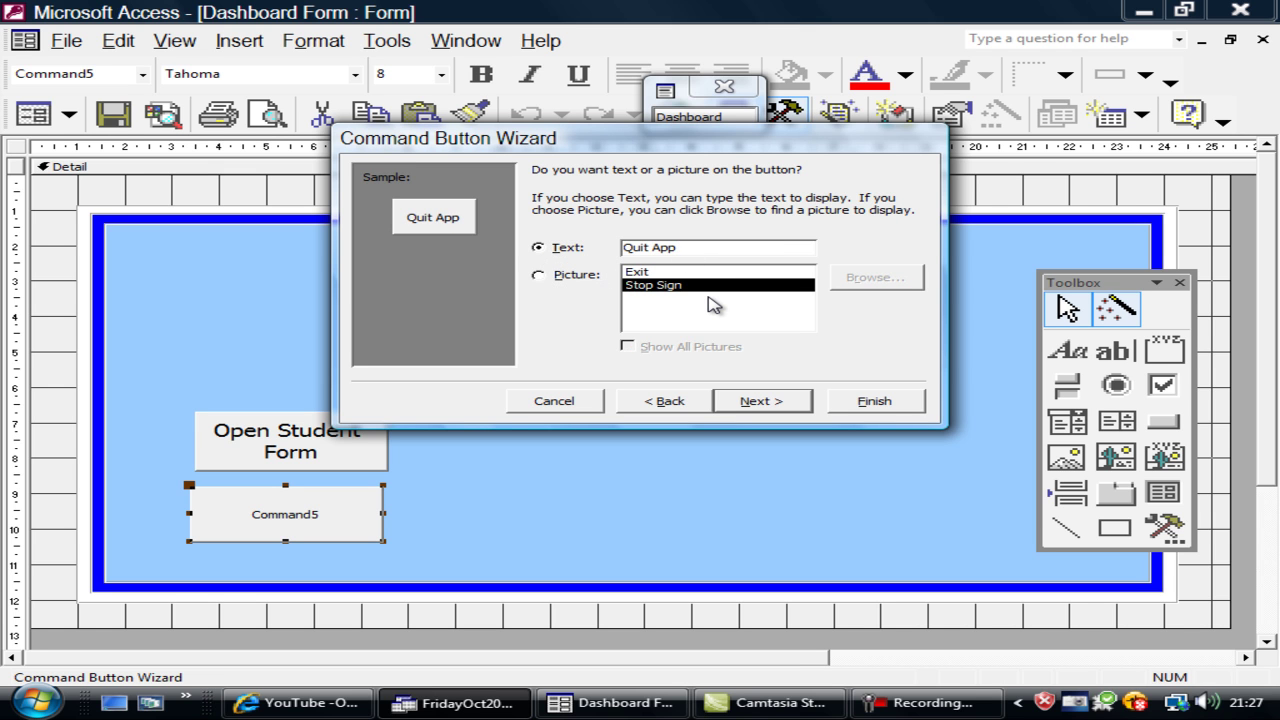
{"action": "key", "text": "BackSpace"}
{"action": "key", "text": "BackSpace"}
{"action": "key", "text": "BackSpace"}
{"action": "type", "text": "Access"}
{"action": "left_click", "coordinate": [748, 402]}
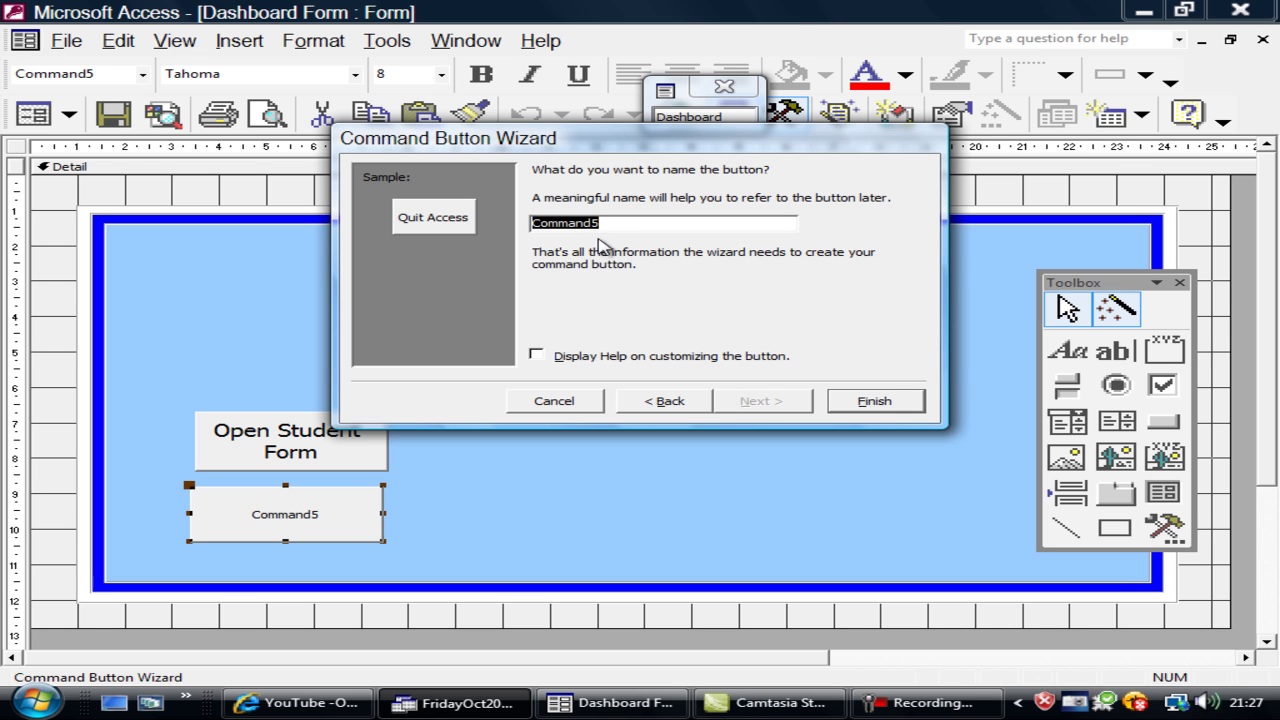
{"action": "left_click", "coordinate": [870, 401]}
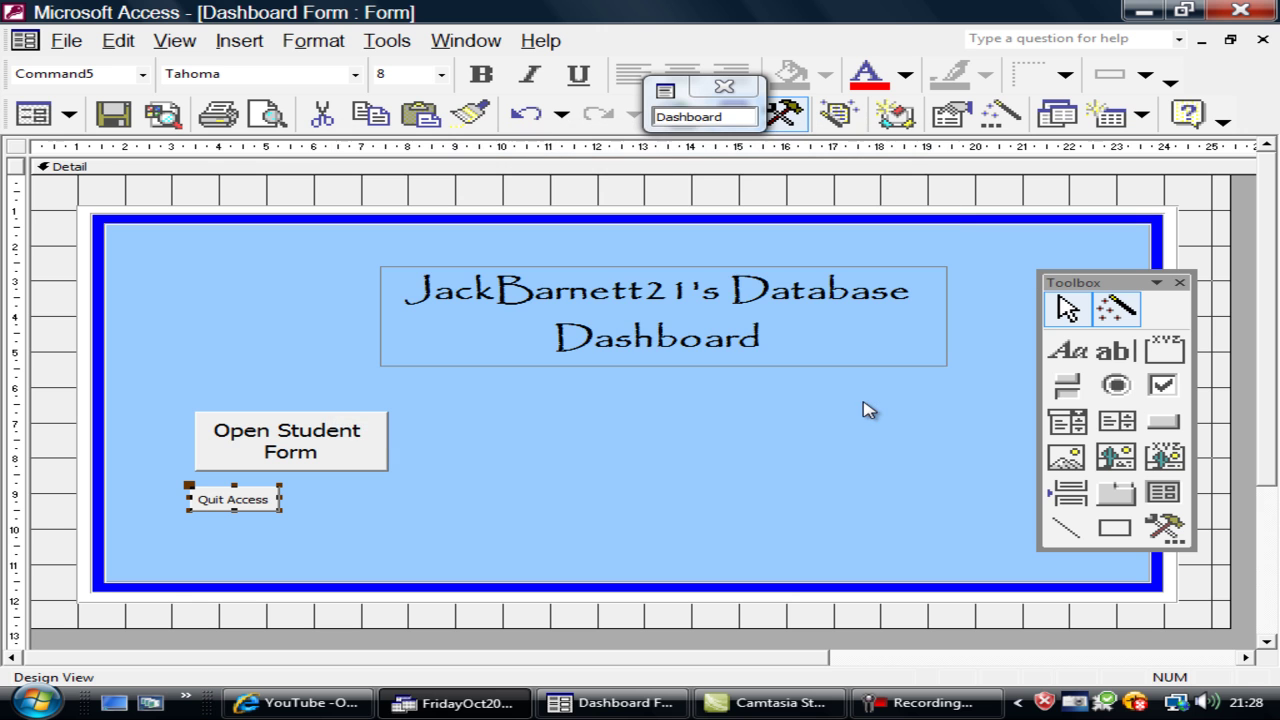
- Set the Quit Access button's Width to 4.102cm, matching Open Student Form
{"action": "left_click", "coordinate": [291, 464]}
{"action": "double_click", "coordinate": [291, 464]}
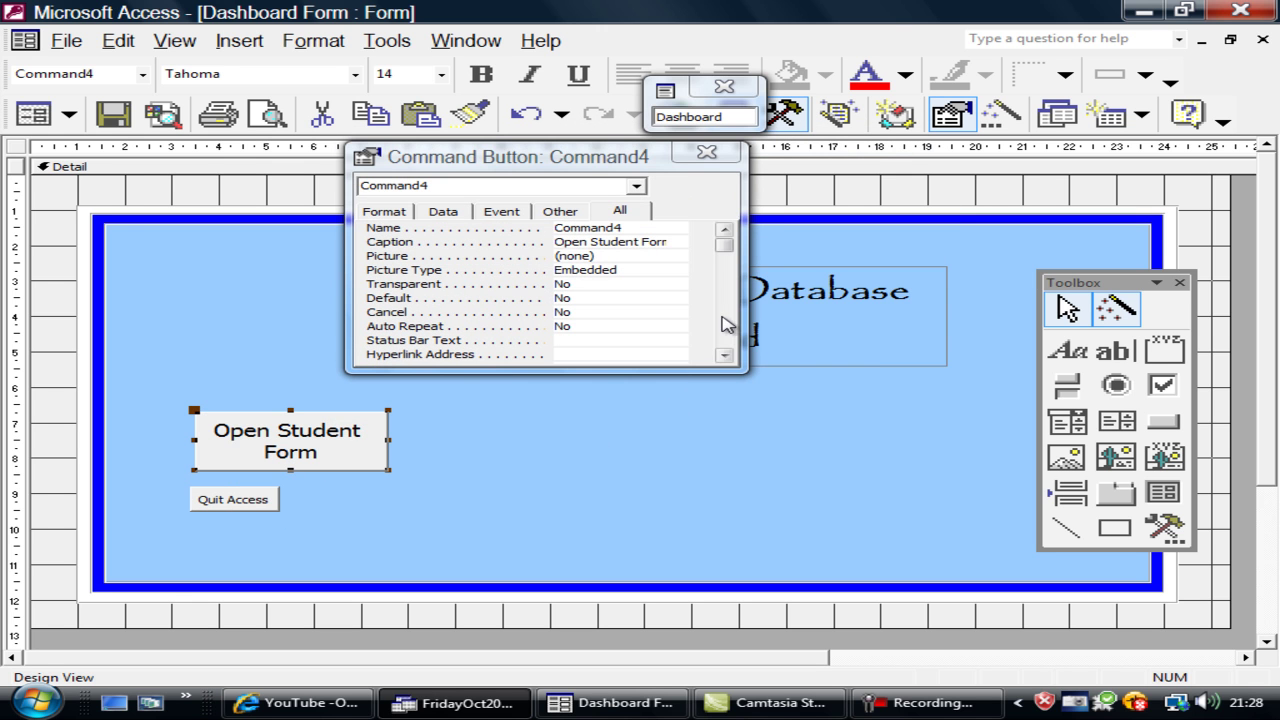
{"action": "left_click", "coordinate": [725, 356]}
{"action": "left_click", "coordinate": [725, 356]}
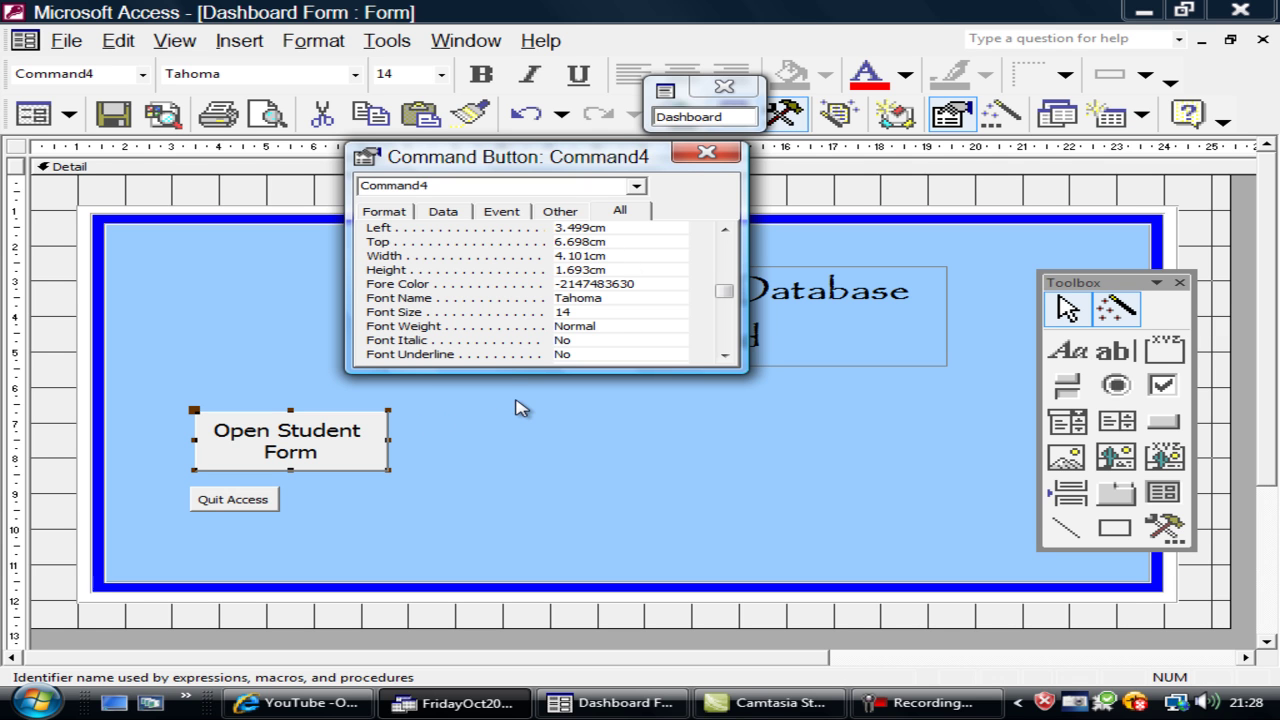
{"action": "left_click", "coordinate": [263, 497]}
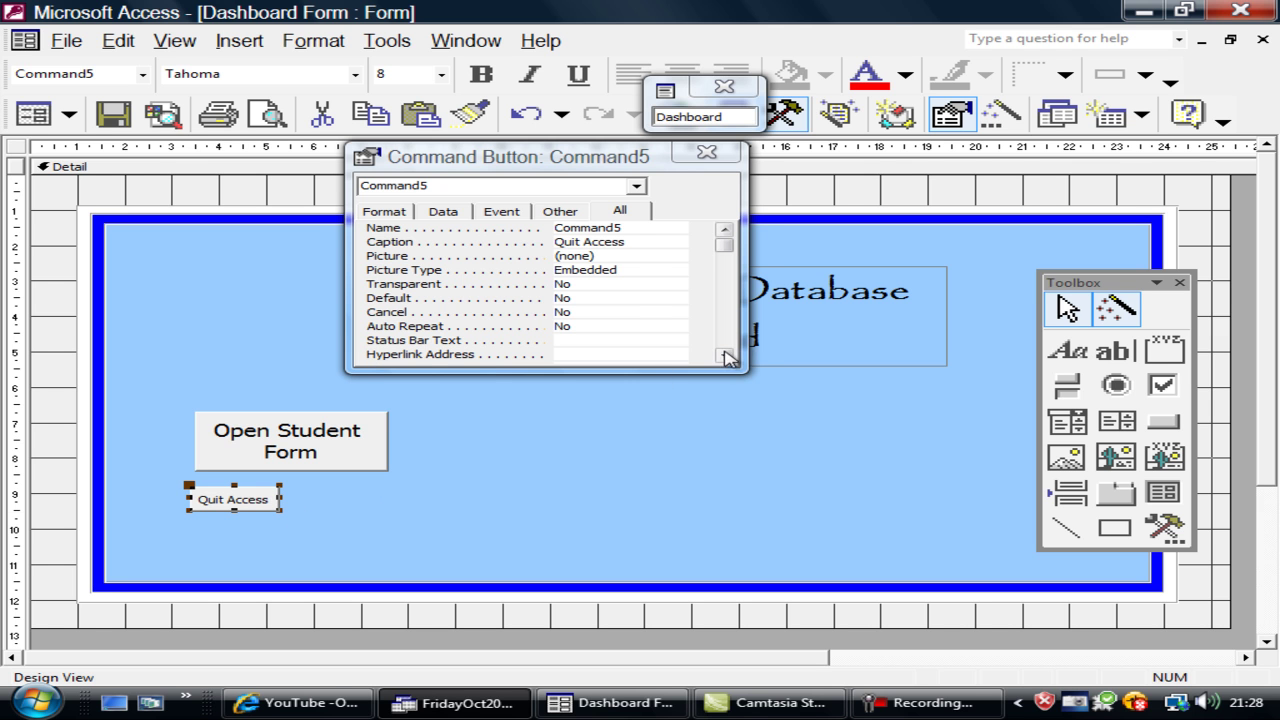
{"action": "left_click", "coordinate": [724, 356]}
{"action": "left_click_drag", "start_coordinate": [724, 358], "coordinate": [724, 358]}
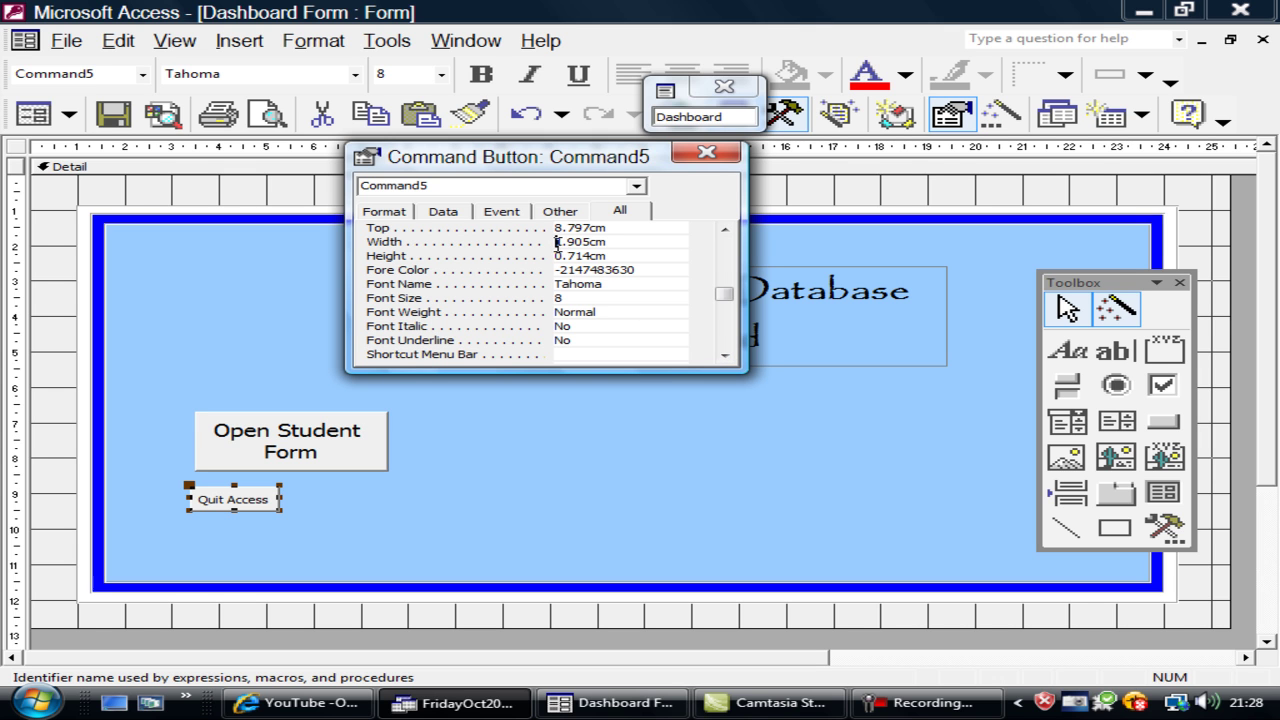
{"action": "left_click_drag", "start_coordinate": [557, 242], "coordinate": [595, 245]}
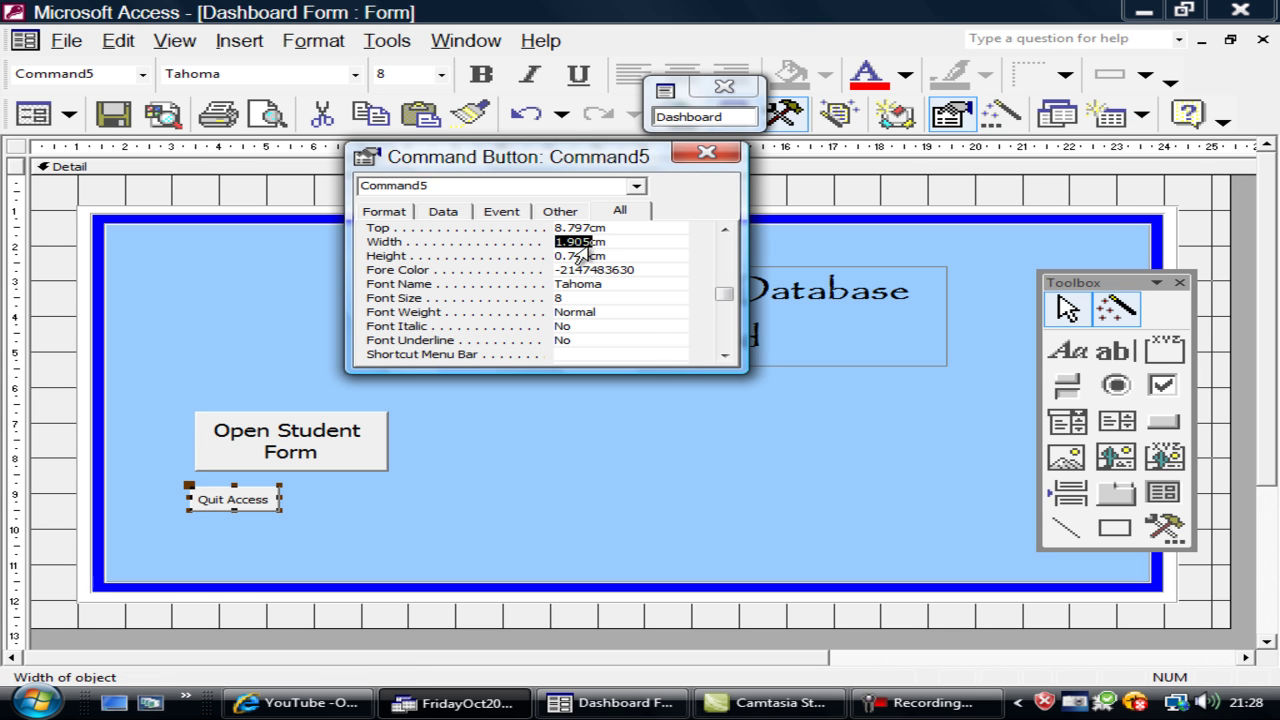
{"action": "type", "text": "4"}
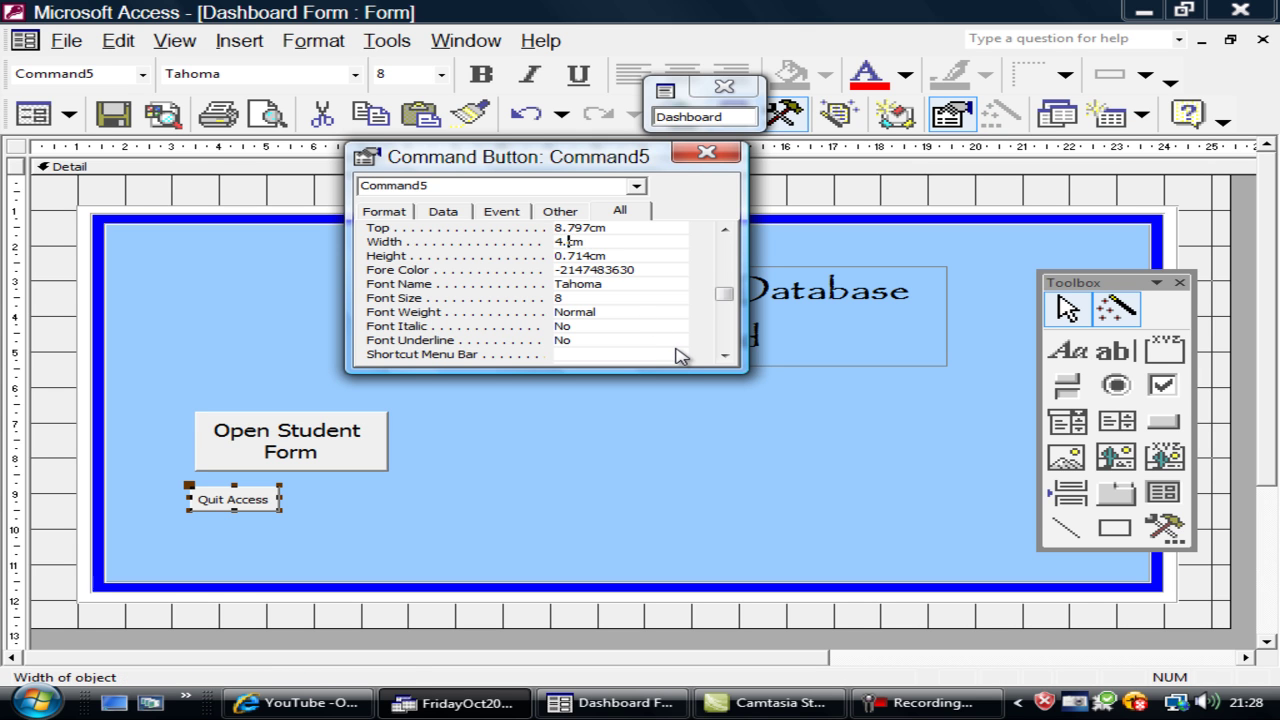
{"action": "type", "text": ".102"}
{"action": "key", "text": "Return"}
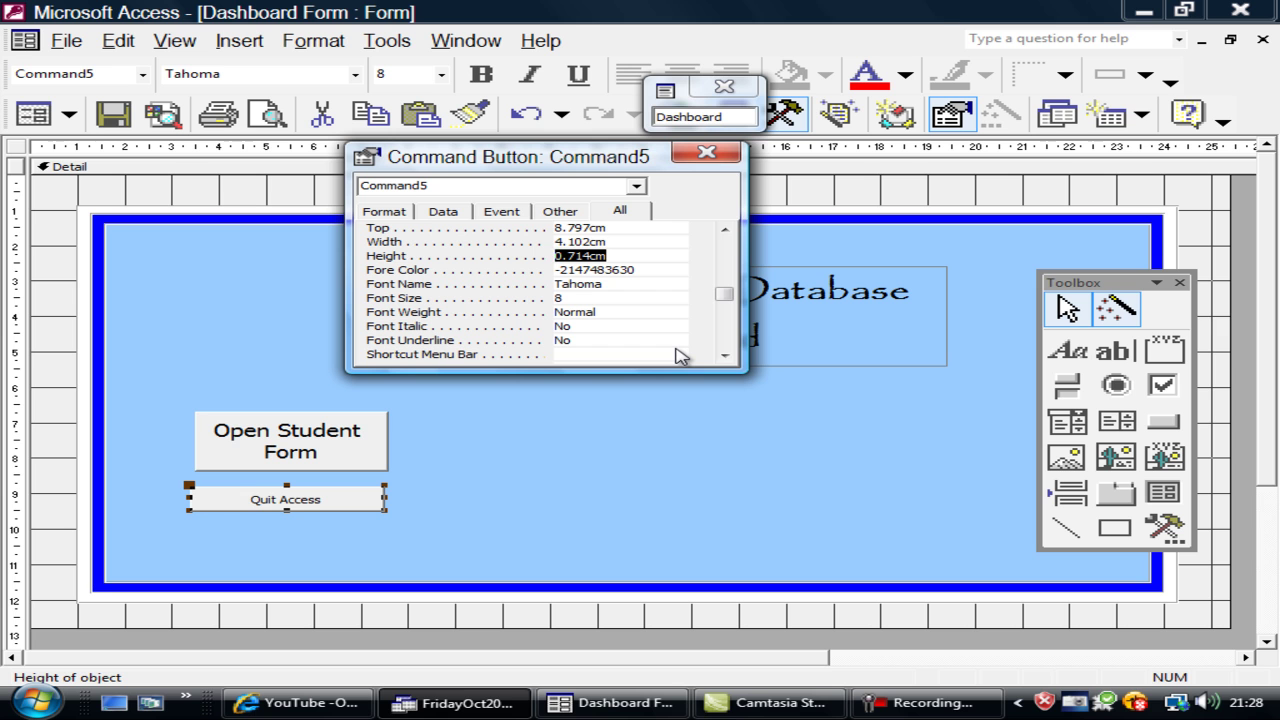
- Set Quit Access's Height to 1.693cm and move it right, level with Open Student Form
{"action": "left_click", "coordinate": [370, 462]}
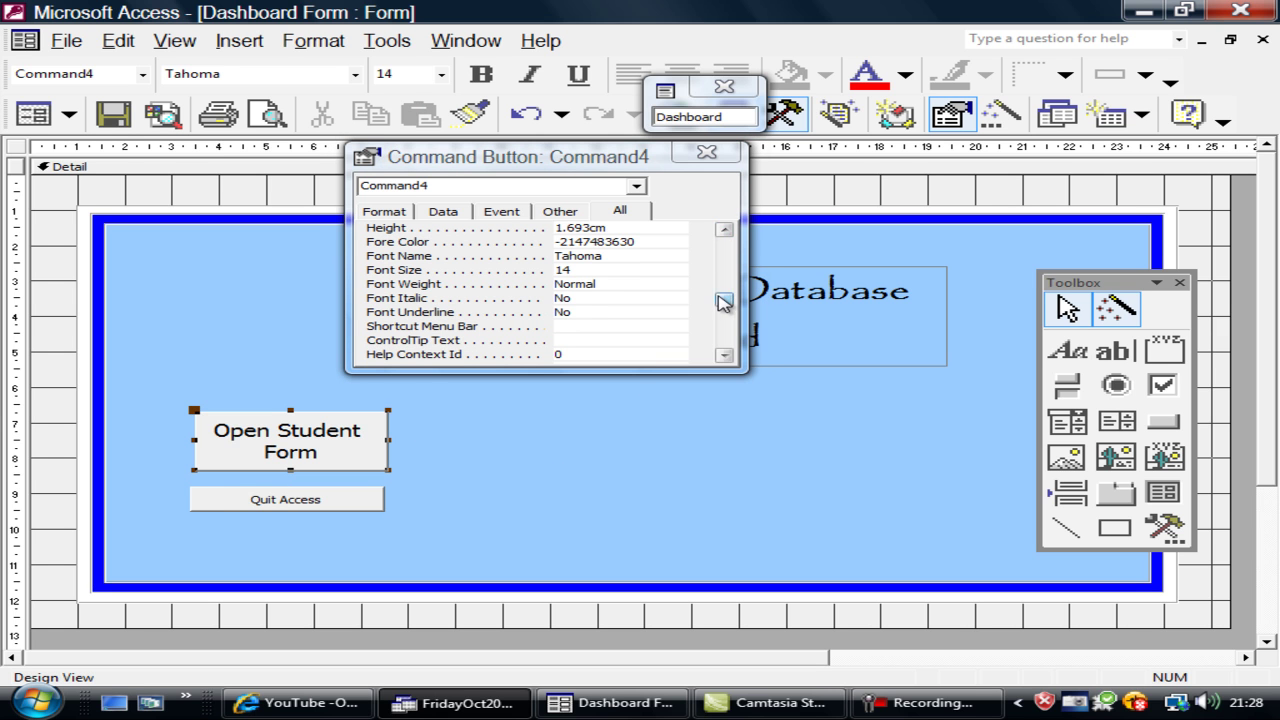
{"action": "mouse_move", "coordinate": [723, 298]}
{"action": "left_mouse_down"}
{"action": "mouse_move", "coordinate": [722, 338]}
{"action": "mouse_move", "coordinate": [722, 288]}
{"action": "left_mouse_up"}
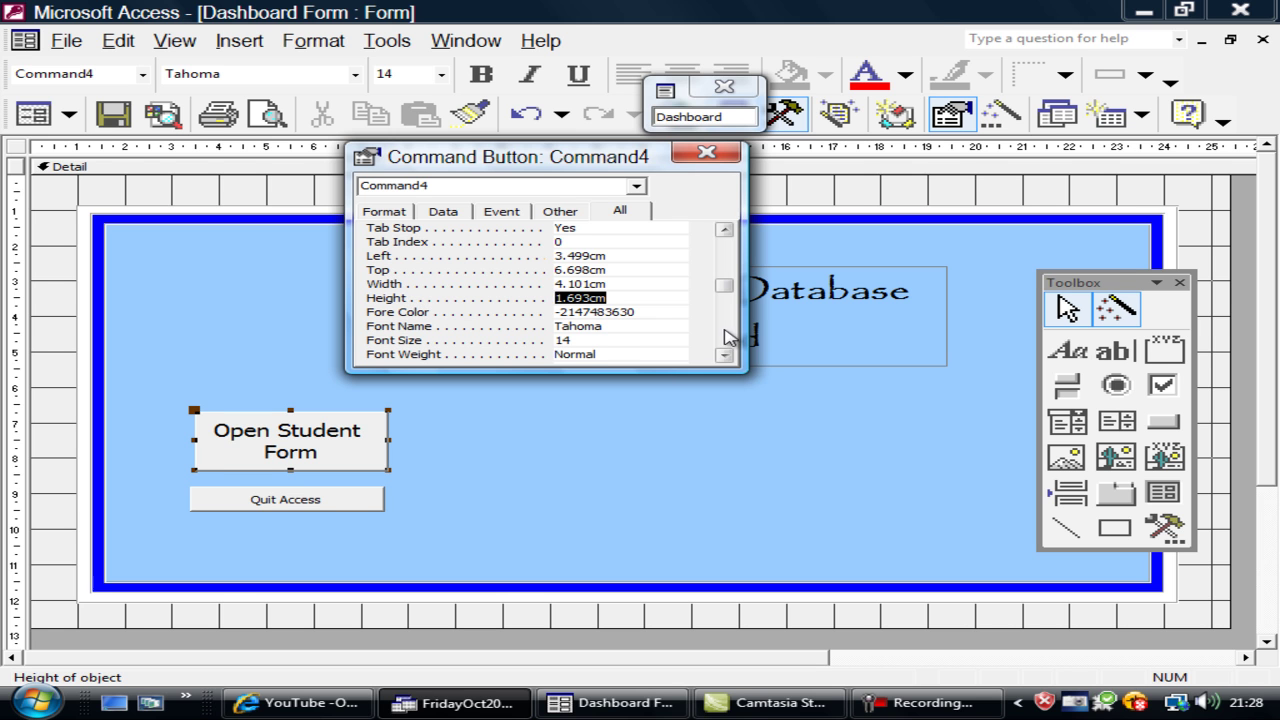
{"action": "left_click", "coordinate": [296, 500]}
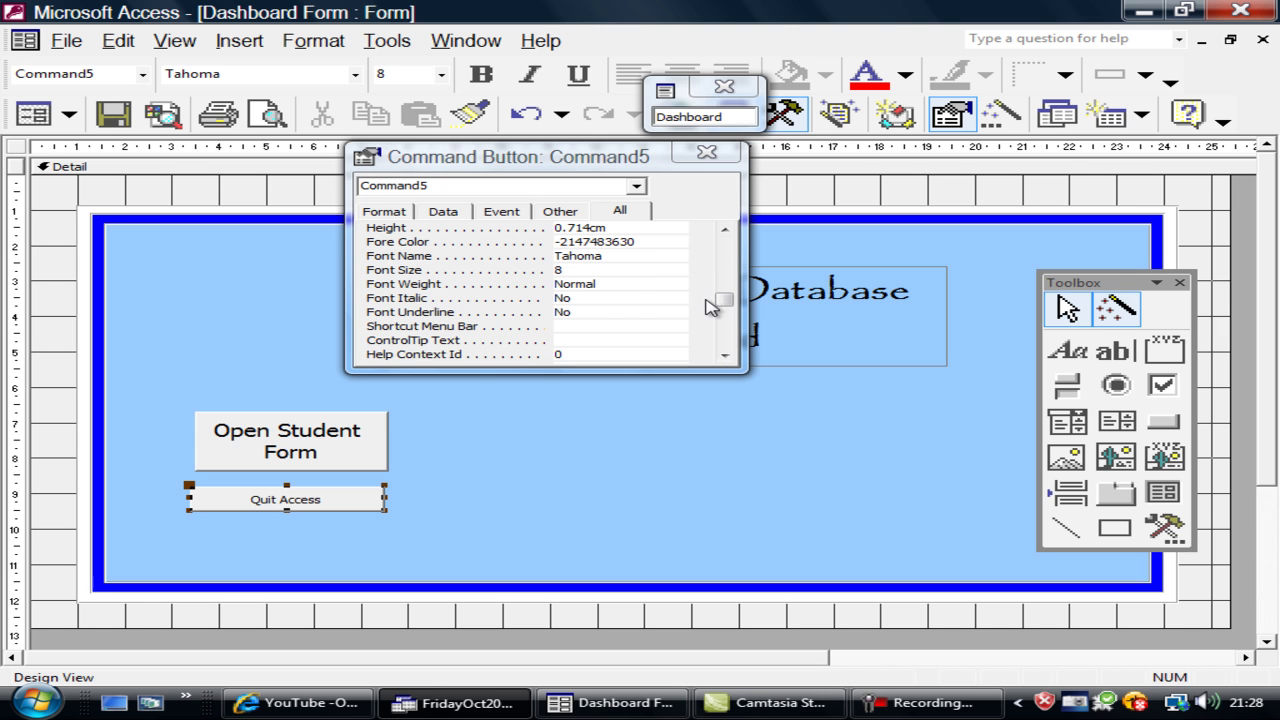
{"action": "left_click", "coordinate": [724, 355]}
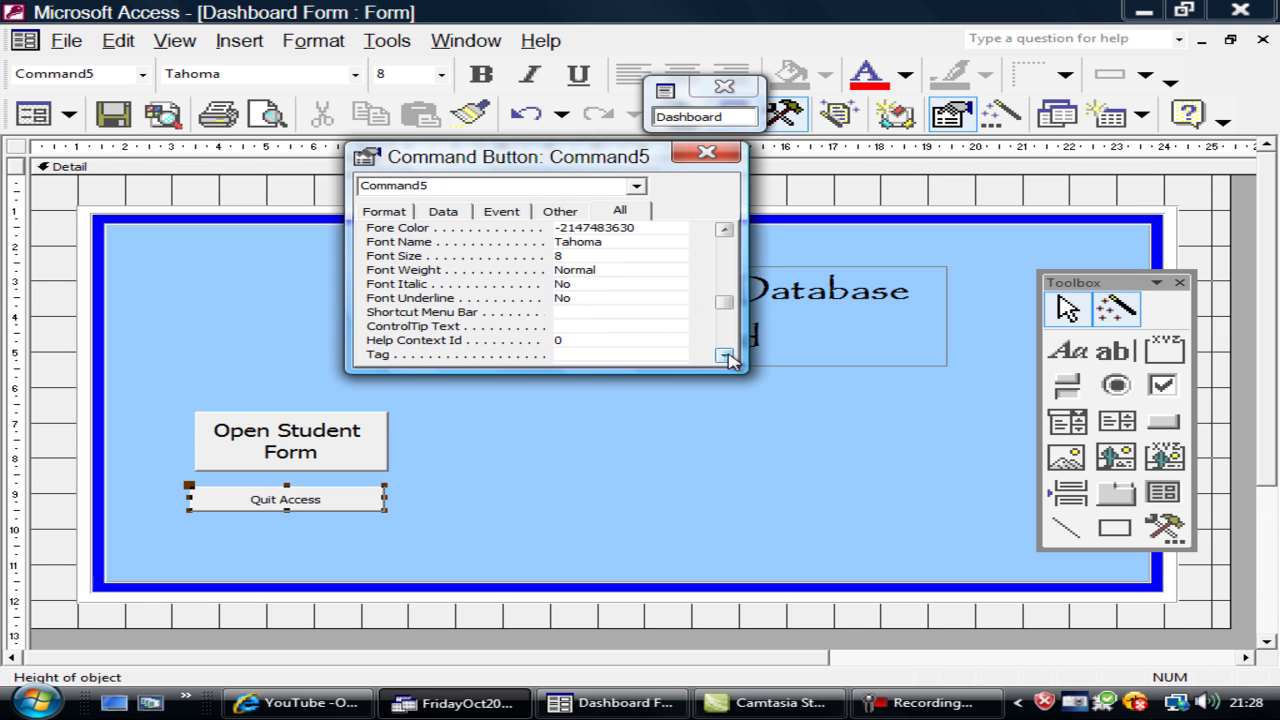
{"action": "left_click", "coordinate": [724, 355]}
{"action": "left_click", "coordinate": [724, 355]}
{"action": "left_click", "coordinate": [724, 355]}
{"action": "left_click", "coordinate": [724, 355]}
{"action": "left_click", "coordinate": [724, 355]}
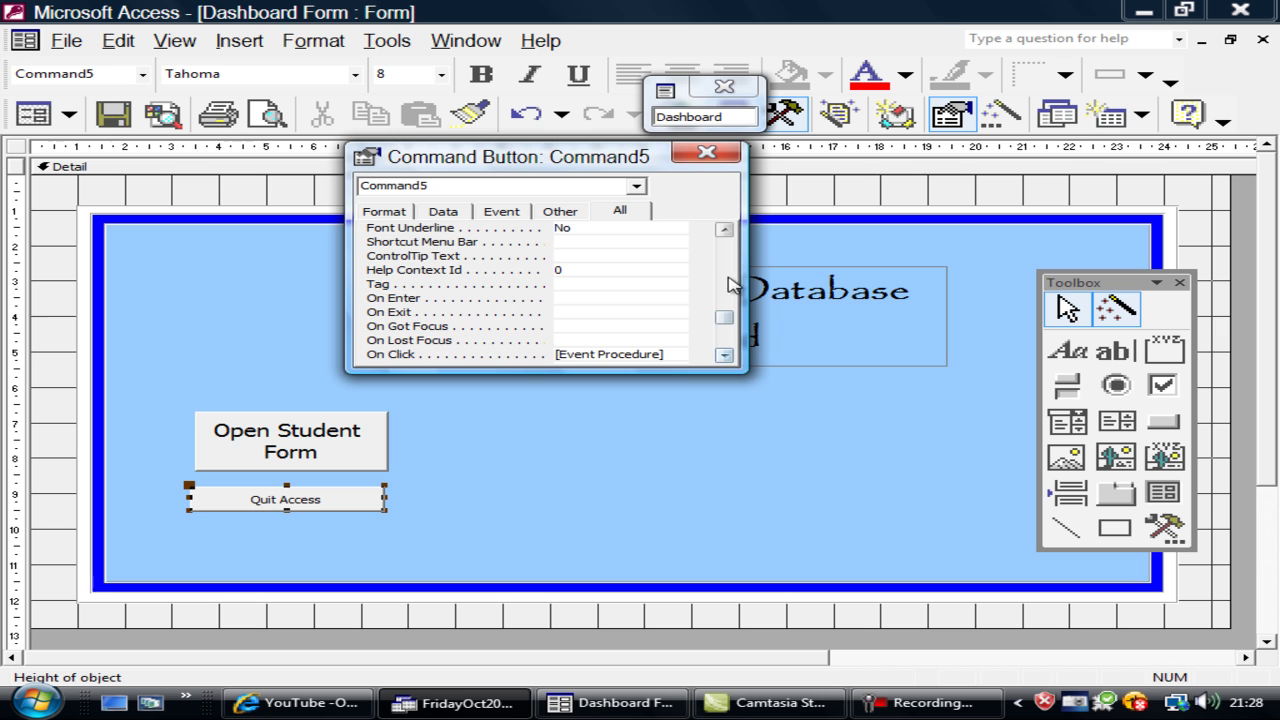
{"action": "left_click_drag", "start_coordinate": [718, 322], "coordinate": [724, 290]}
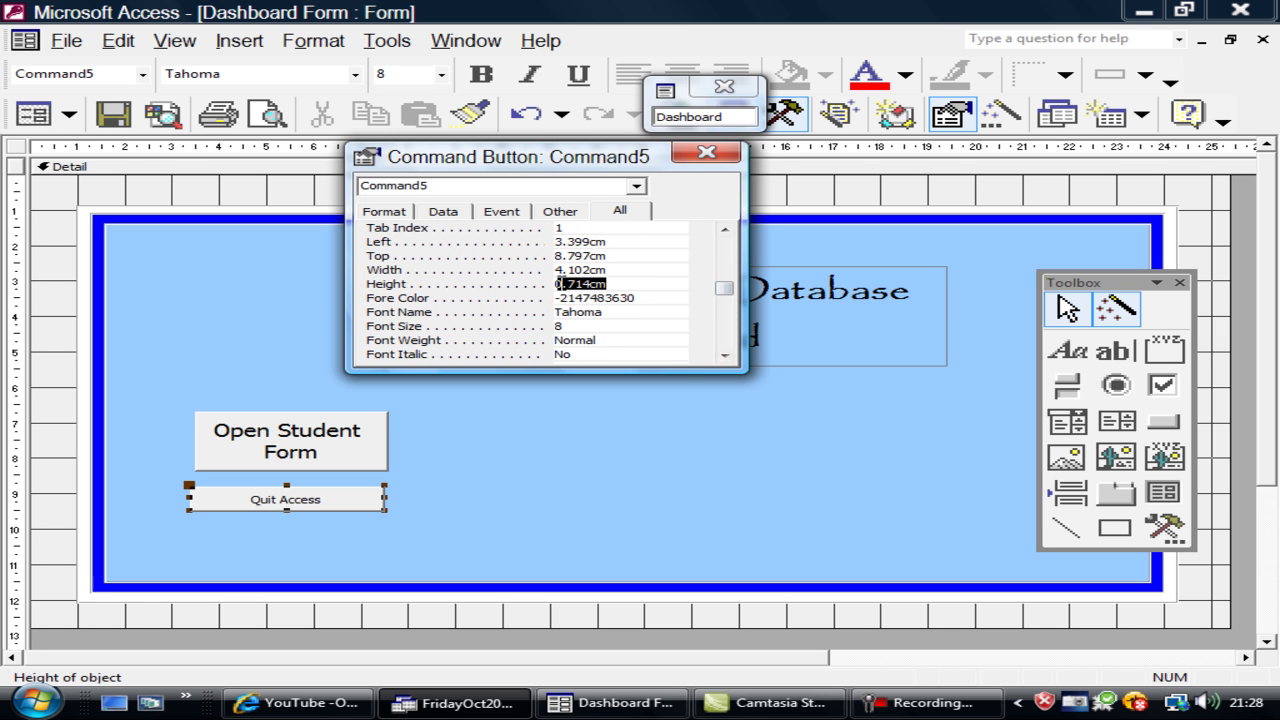
{"action": "left_click", "coordinate": [557, 284]}
{"action": "left_click_drag", "start_coordinate": [585, 284], "coordinate": [592, 284]}
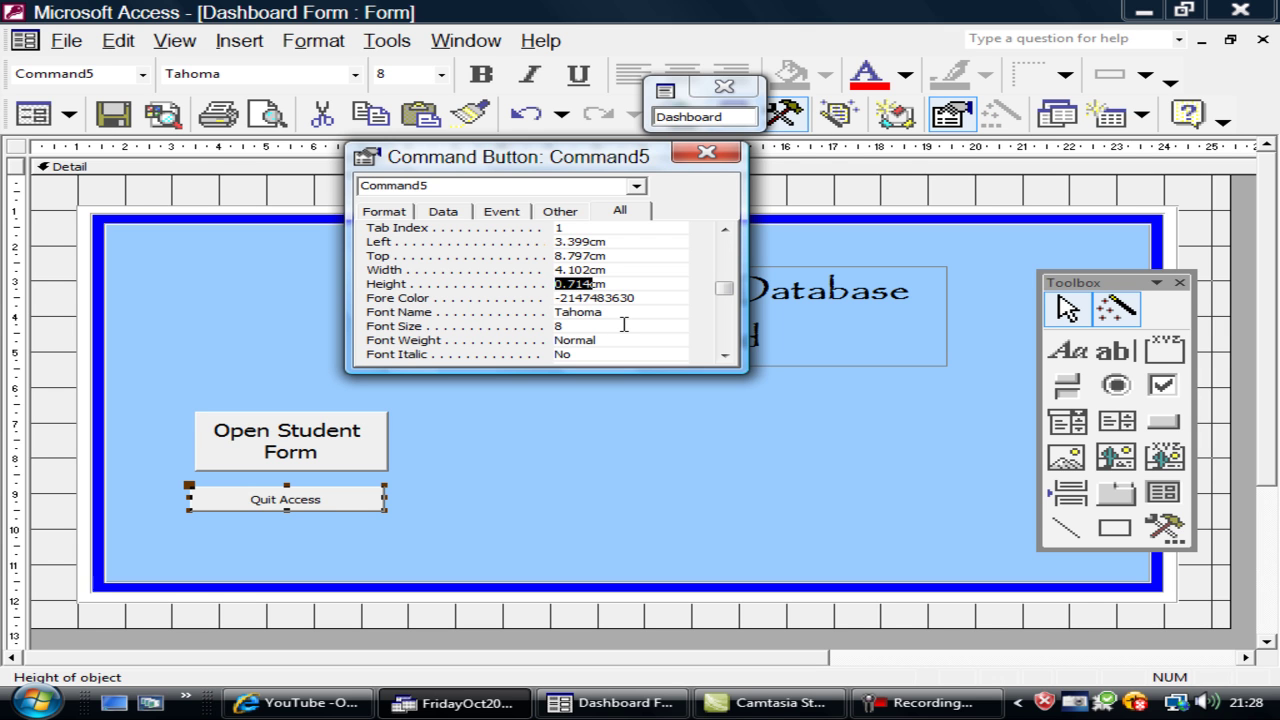
{"action": "type", "text": "1.693cm"}
{"action": "key", "text": "Return"}
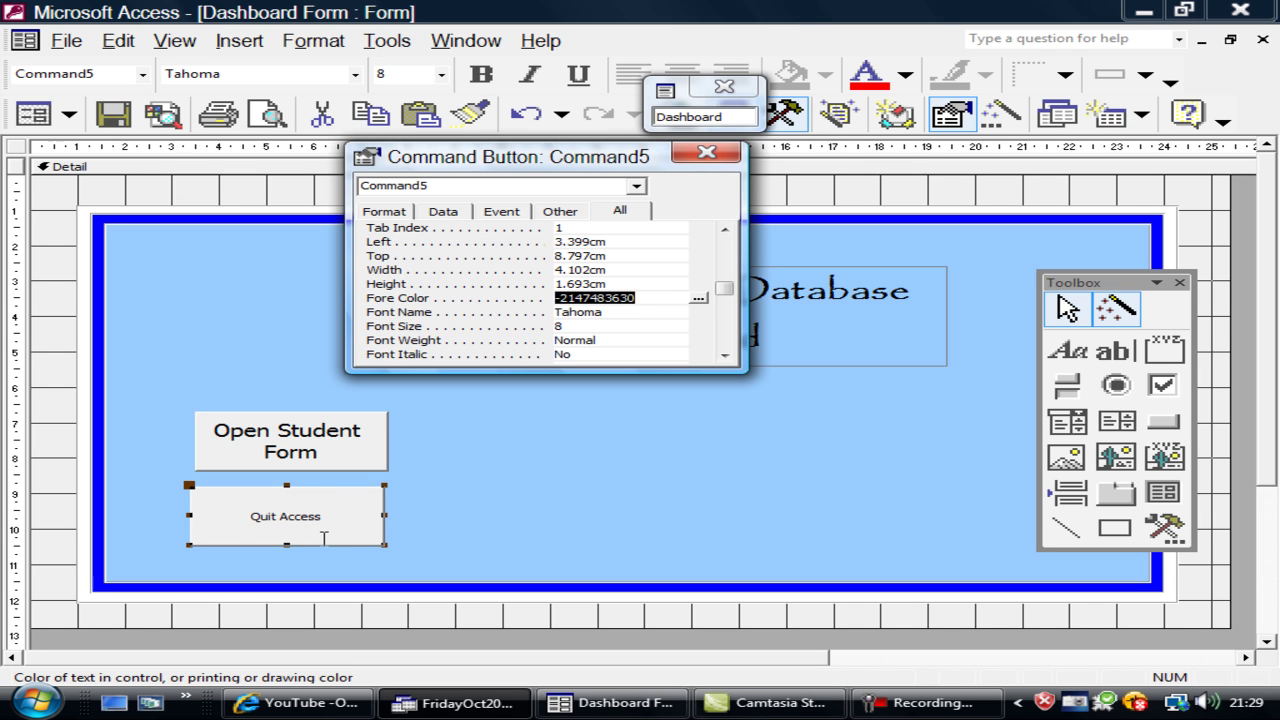
{"action": "left_click_drag", "start_coordinate": [325, 545], "coordinate": [982, 465]}
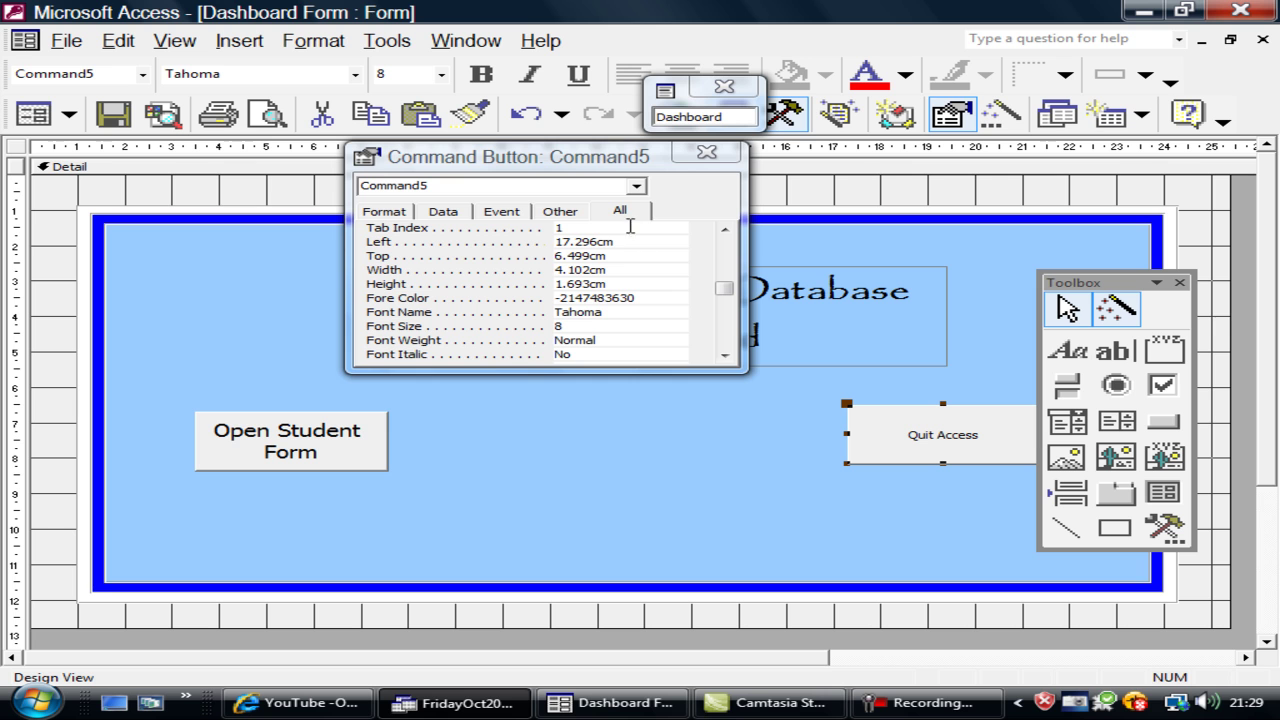
- Close the property sheet and switch the dashboard to Form View
{"action": "left_click", "coordinate": [707, 152]}
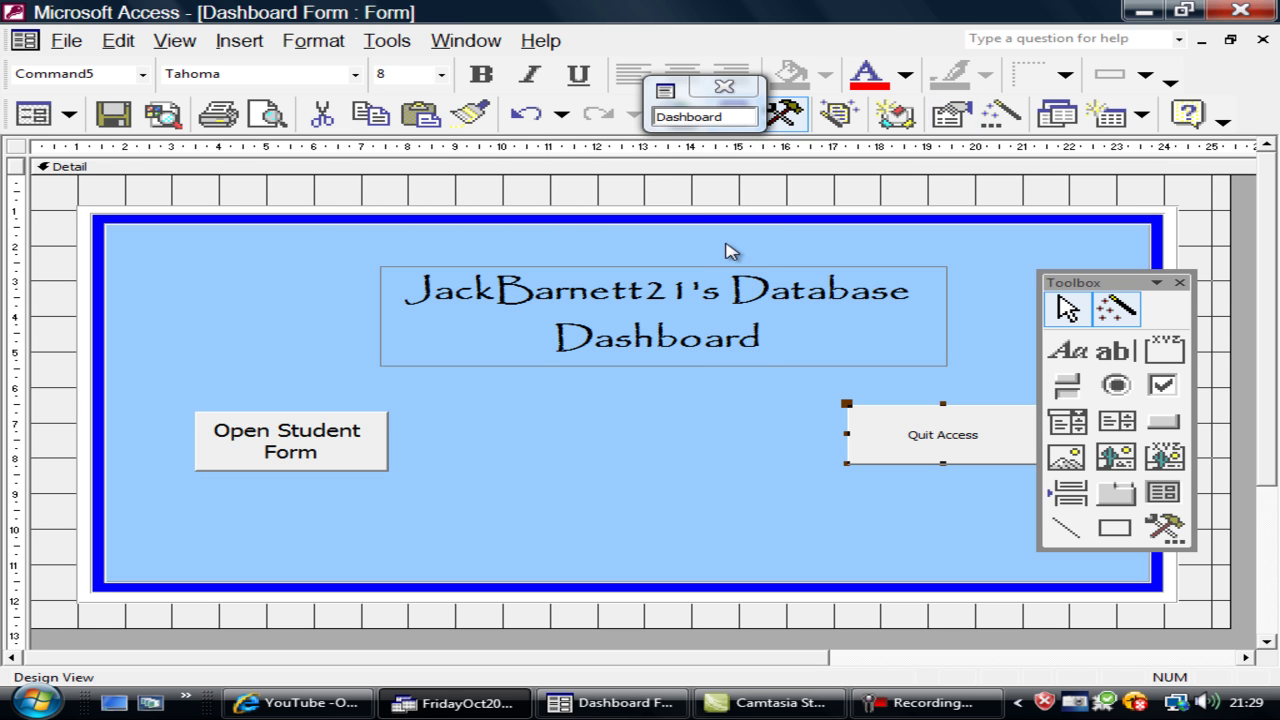
{"action": "left_click", "coordinate": [724, 87]}
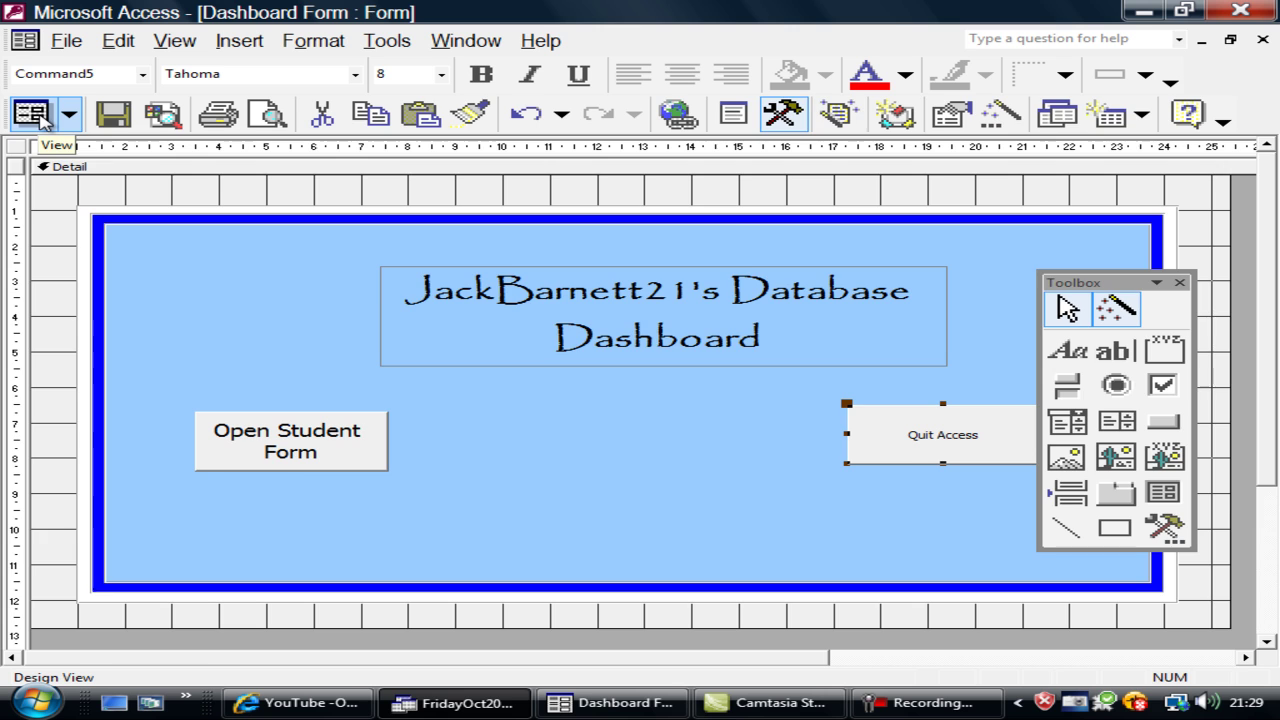
{"action": "left_click", "coordinate": [40, 116]}
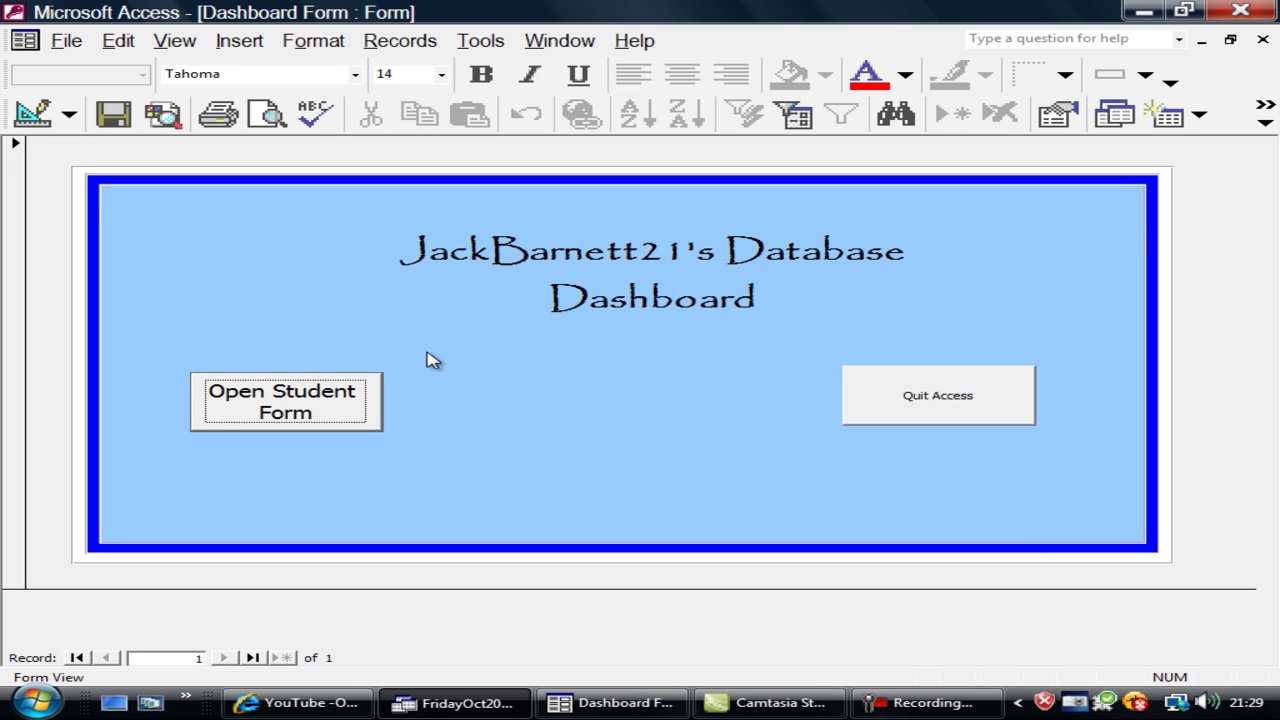
- Test Open Student Form, step through several student records, then close Student Form
{"action": "left_click", "coordinate": [352, 417]}
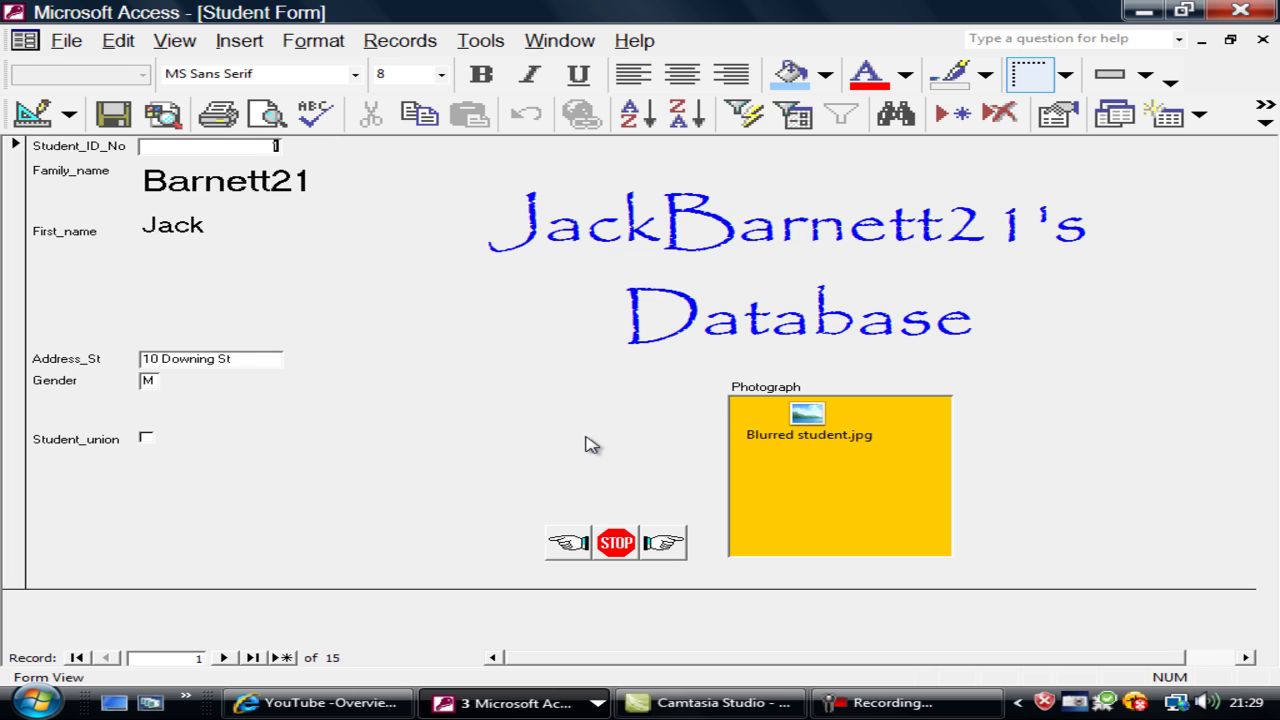
{"action": "left_click", "coordinate": [671, 549]}
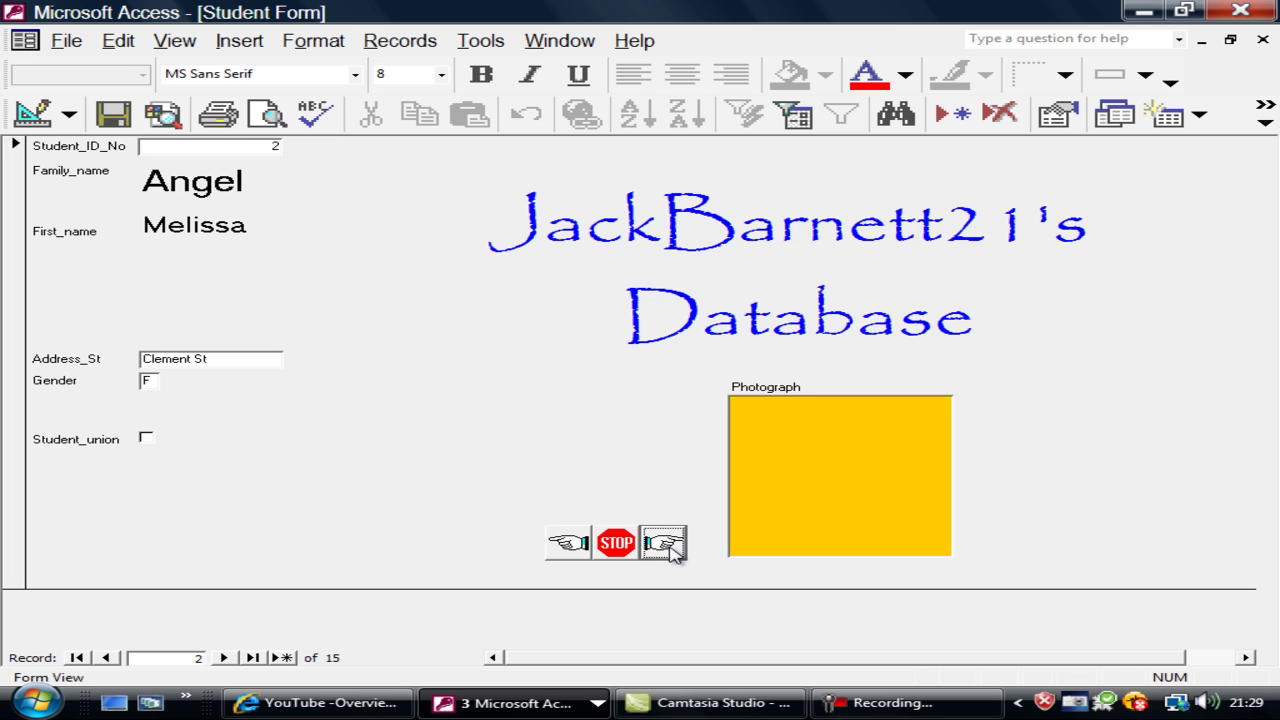
{"action": "left_click", "coordinate": [664, 543]}
{"action": "left_click", "coordinate": [664, 543]}
{"action": "left_click", "coordinate": [664, 543]}
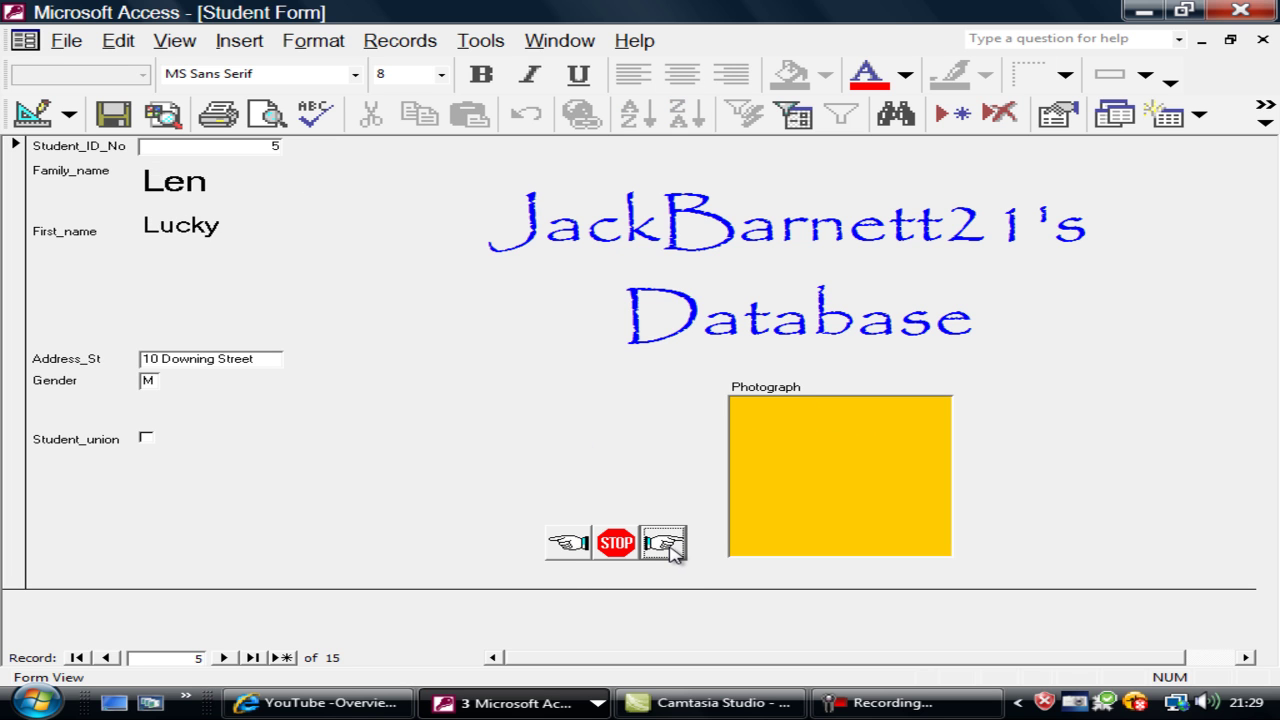
{"action": "left_click", "coordinate": [668, 546]}
{"action": "left_click", "coordinate": [668, 546]}
{"action": "left_click", "coordinate": [668, 546]}
{"action": "left_click", "coordinate": [668, 546]}
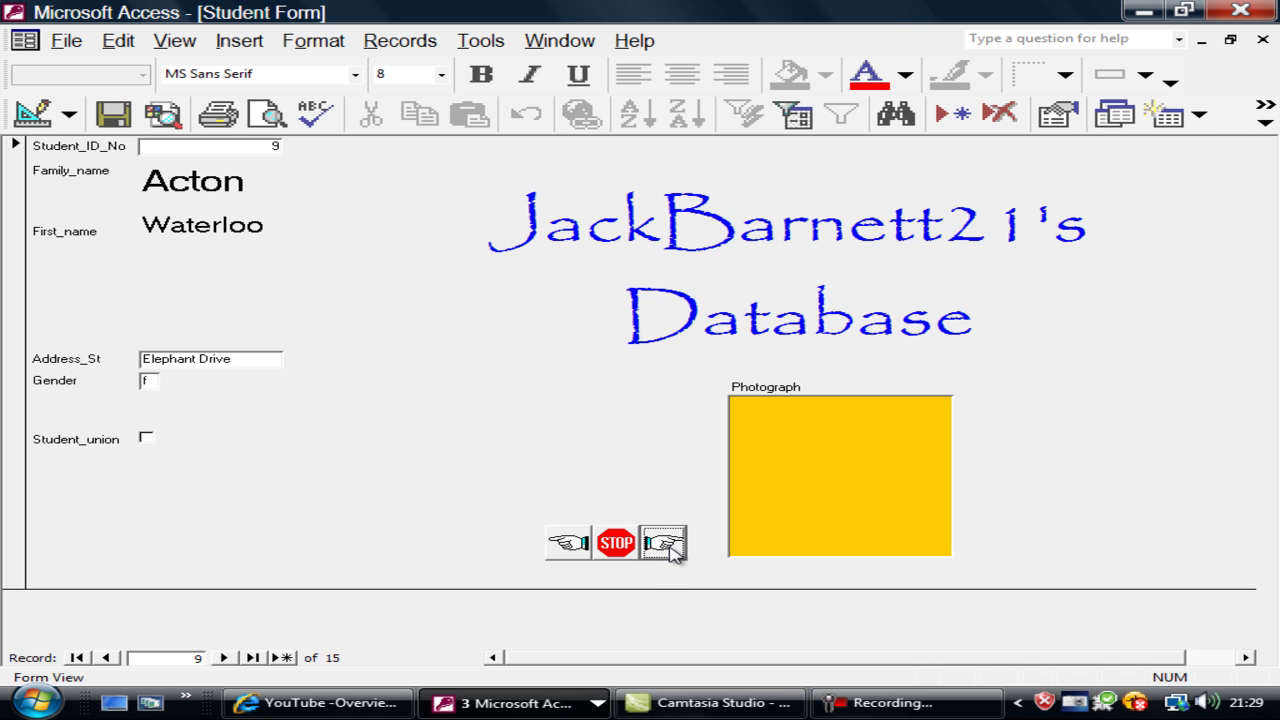
{"action": "left_click", "coordinate": [616, 544]}
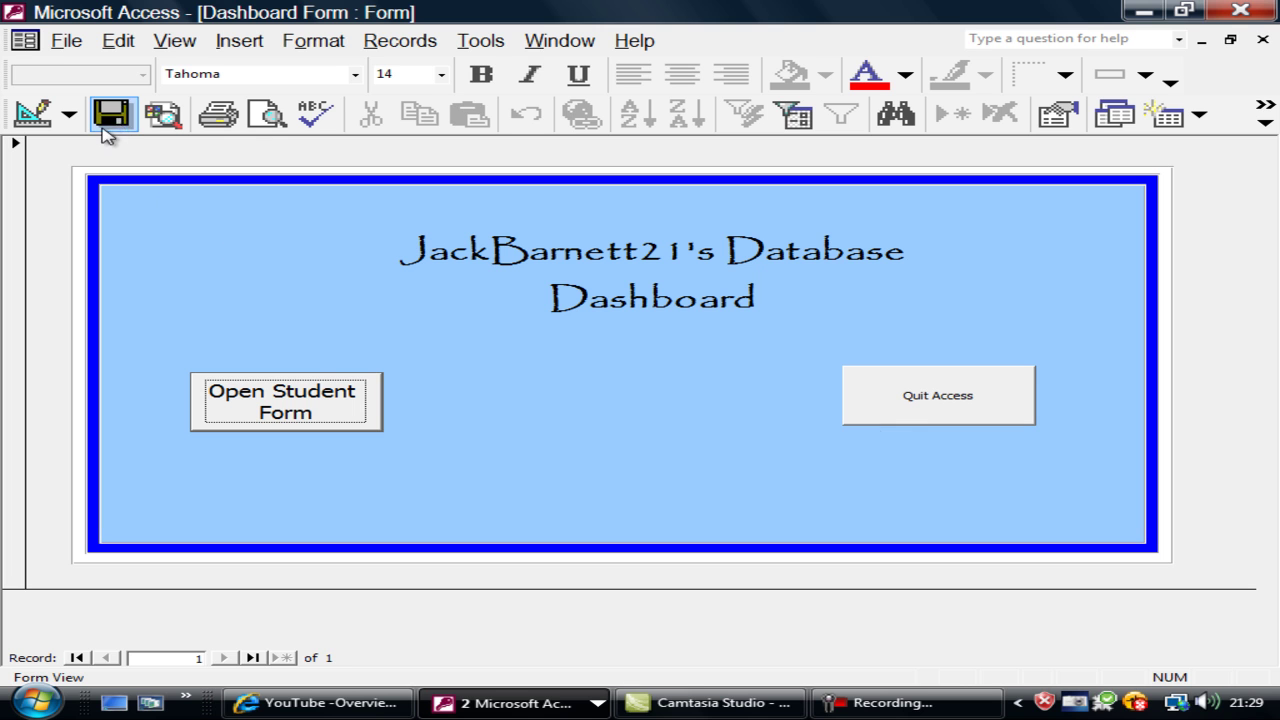
- Quit Access via the Quit Access button and bring up the Camtasia recording controls
{"action": "left_click", "coordinate": [860, 420]}
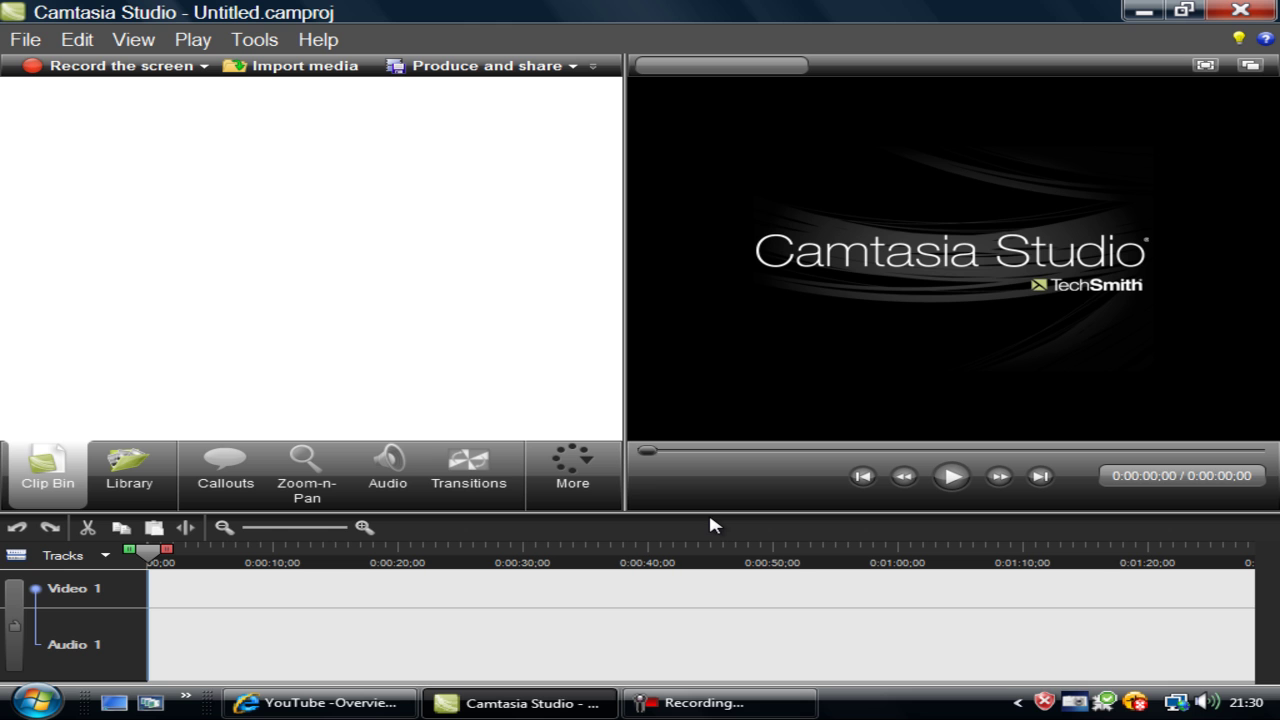
{"action": "left_click", "coordinate": [718, 706]}
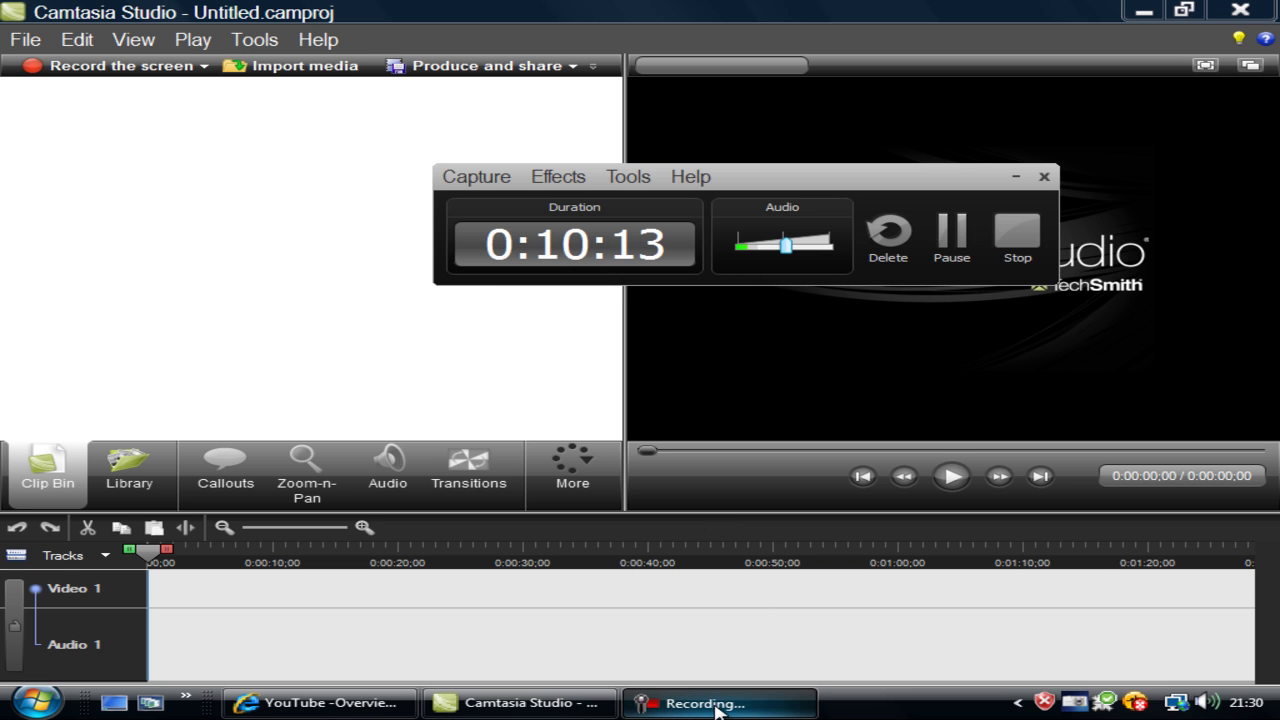